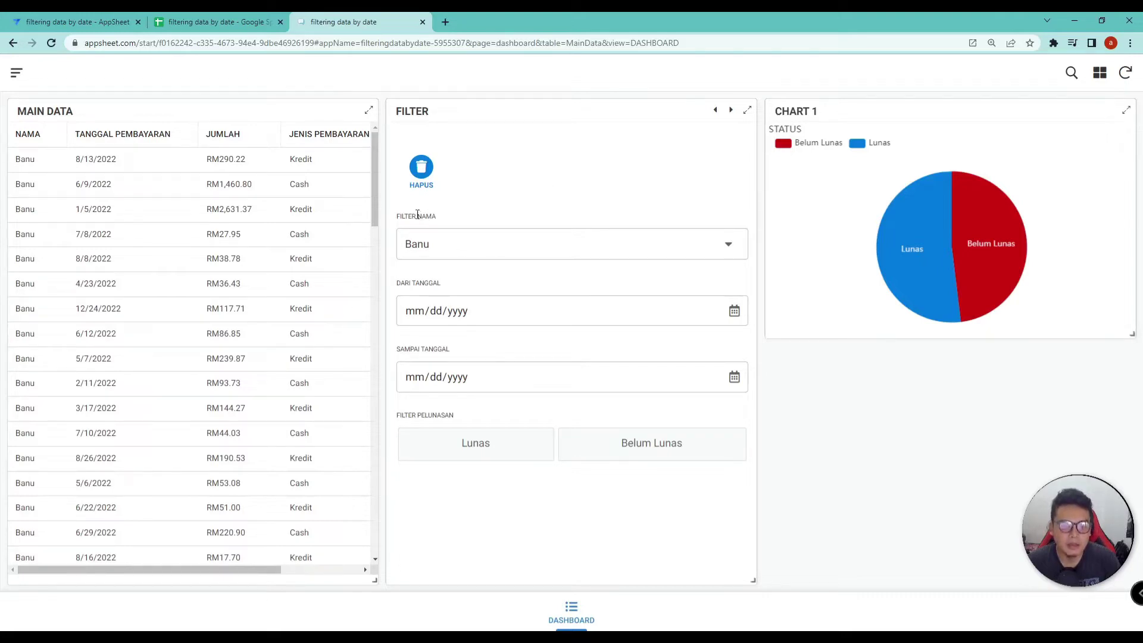
# Step: Try the dashboard's FILTER NAMA filter with the first name in the list, and restore the original name
pyautogui.moveTo(396, 216); pyautogui.dragTo(439, 223)
pyautogui.click(473, 218)
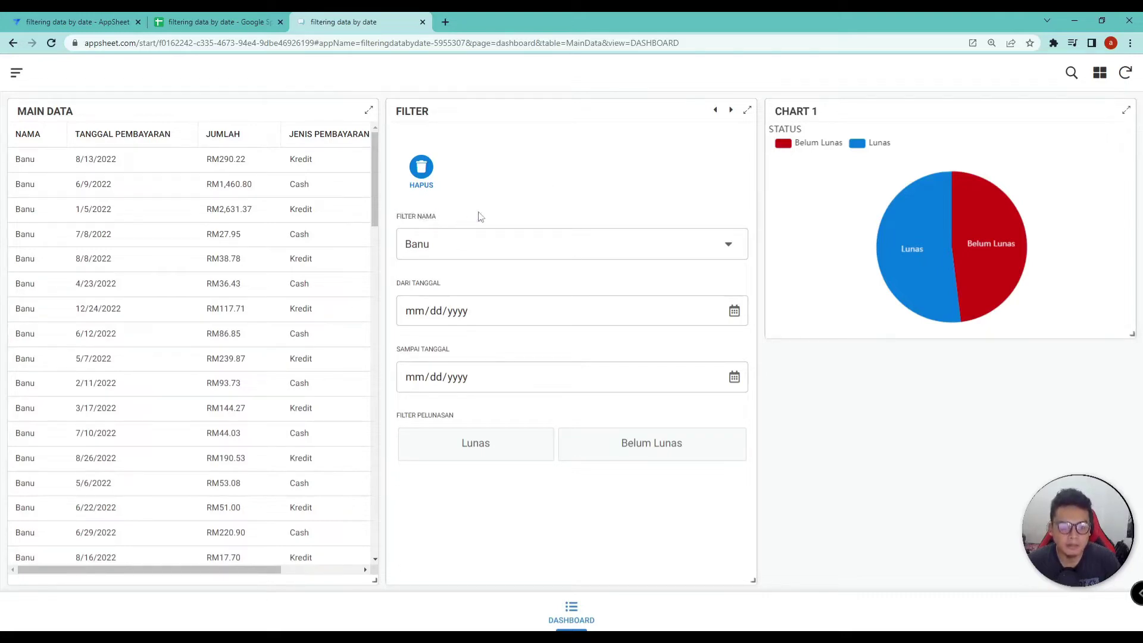
pyautogui.click(445, 246)
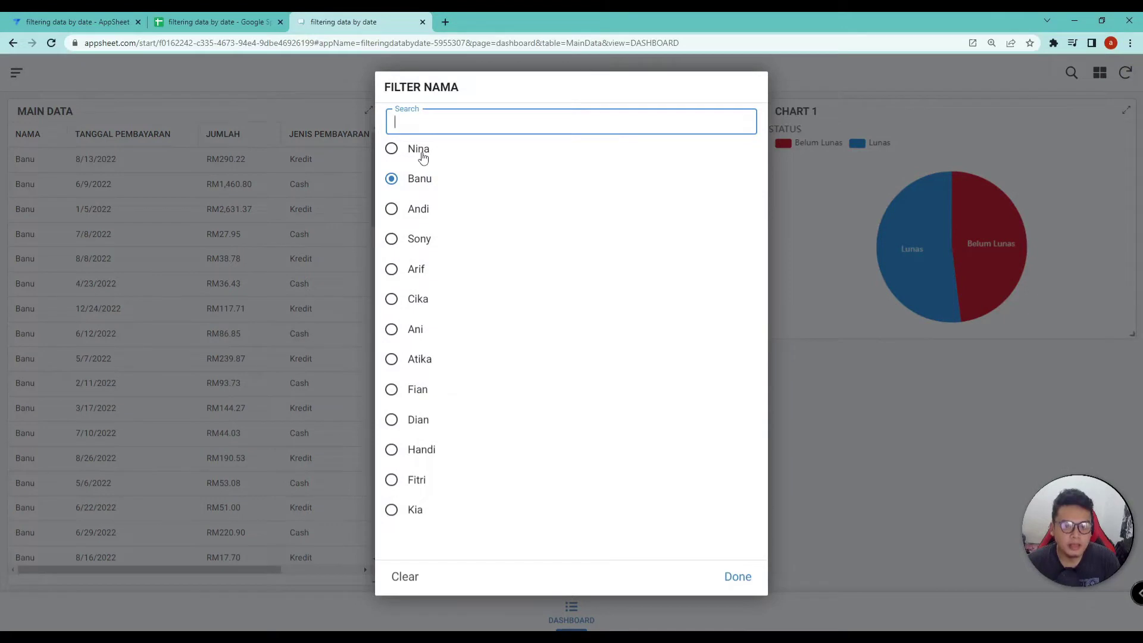
pyautogui.click(423, 156)
pyautogui.click(438, 249)
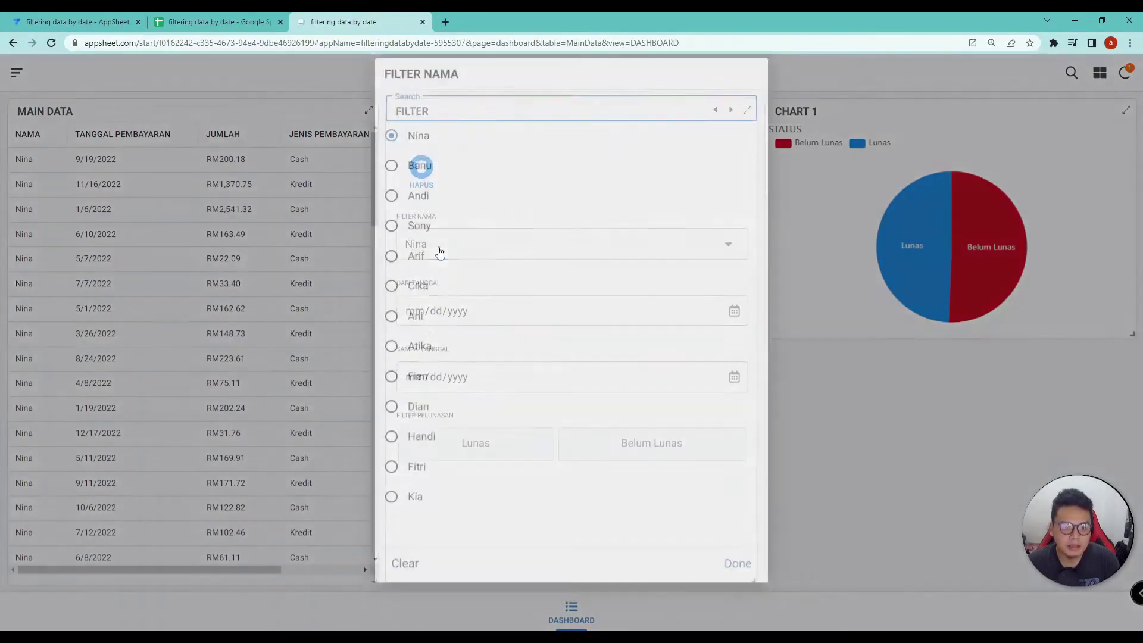
pyautogui.press('Escape')
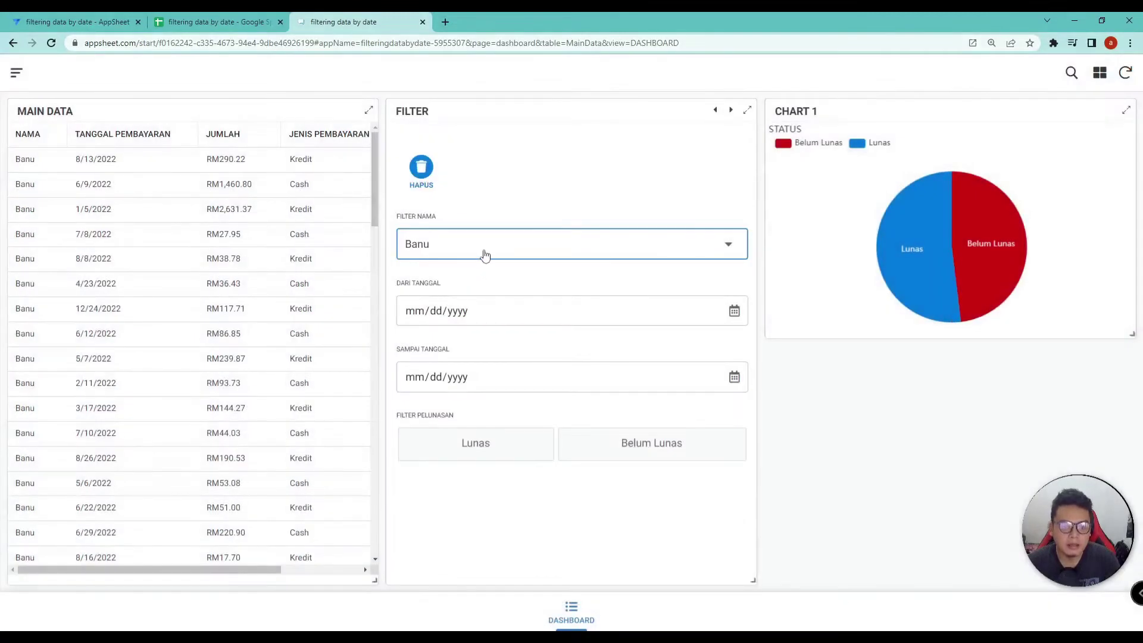
# Step: Review the single-selection choices of the FILTER NAMA filter and close the list without changing the choice
pyautogui.click(484, 250)
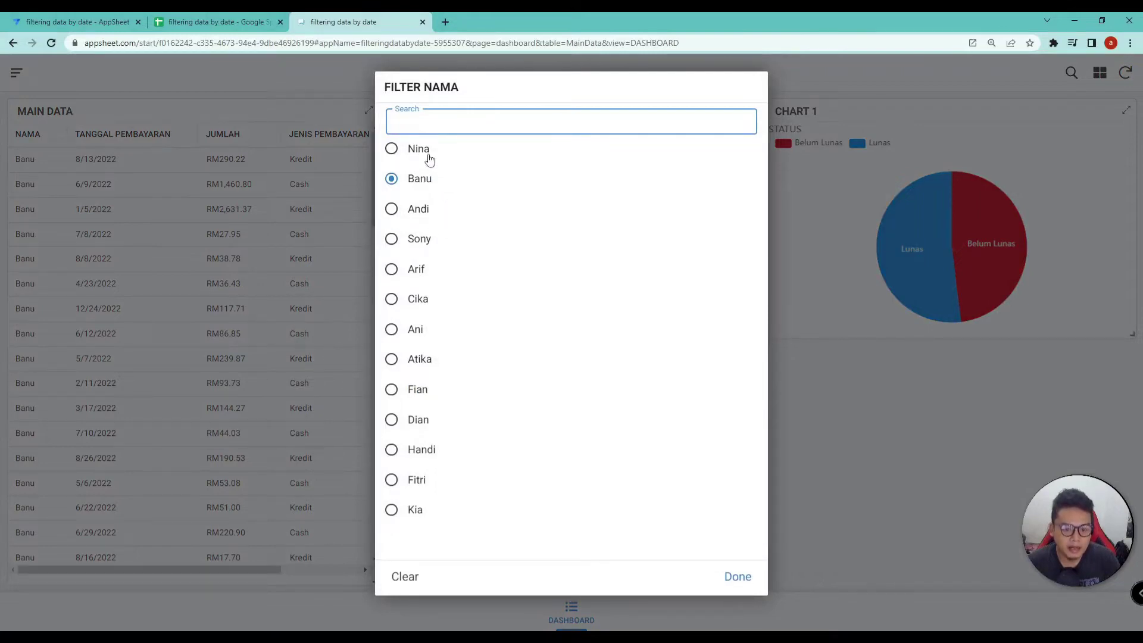
pyautogui.click(736, 578)
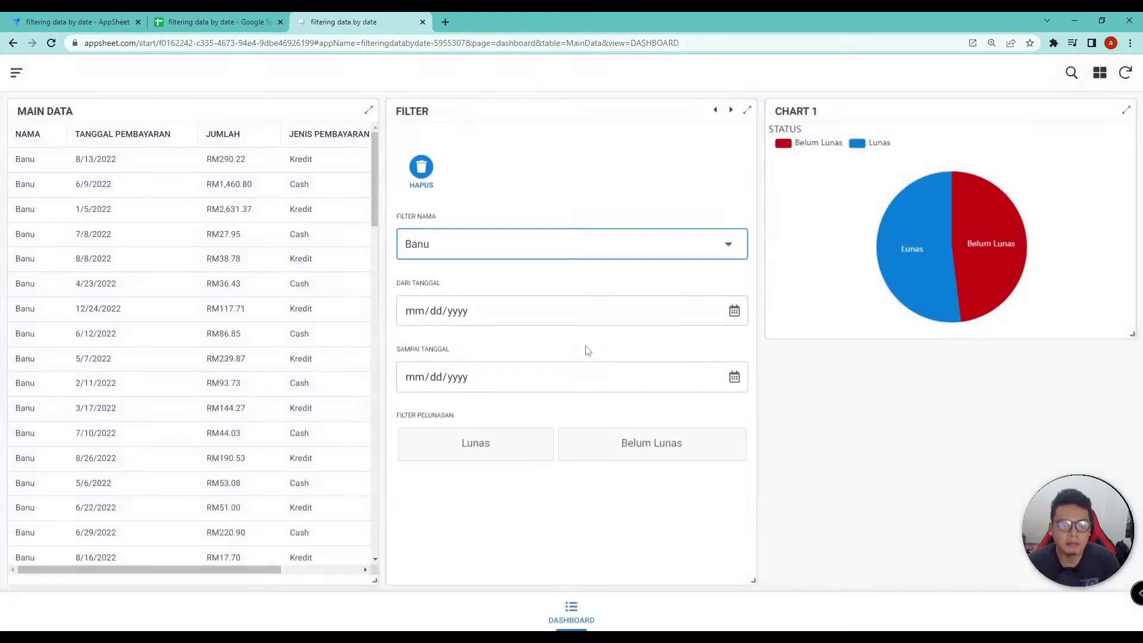
pyautogui.click(566, 175)
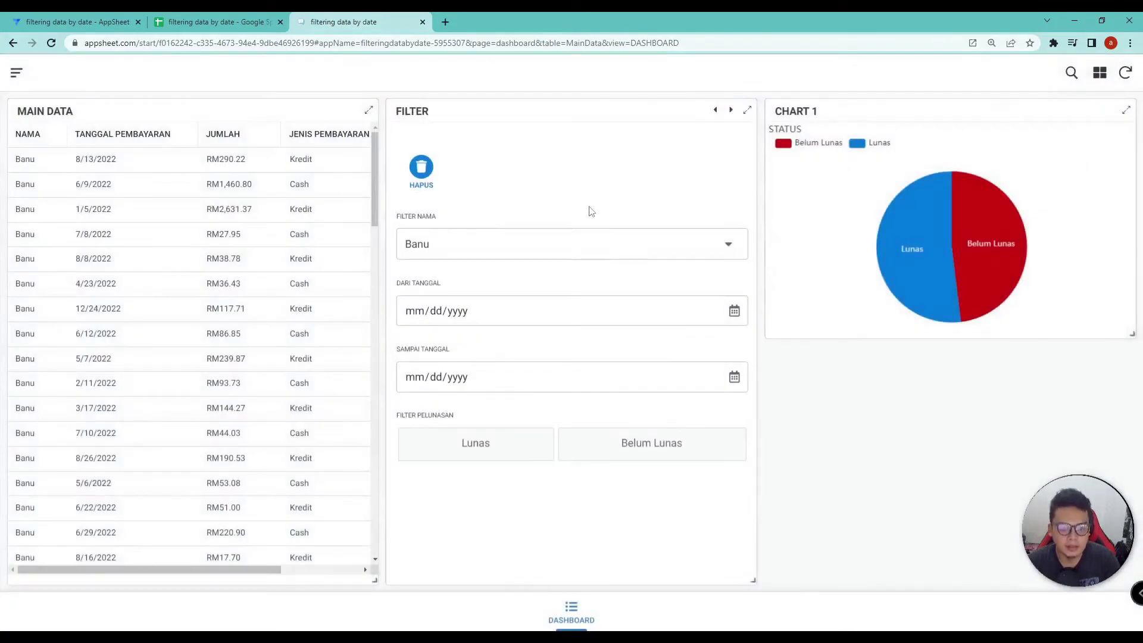
# Step: Switch to the AppSheet editor and open the column definitions of the FilterData table
pyautogui.click(45, 18)
pyautogui.click(621, 119)
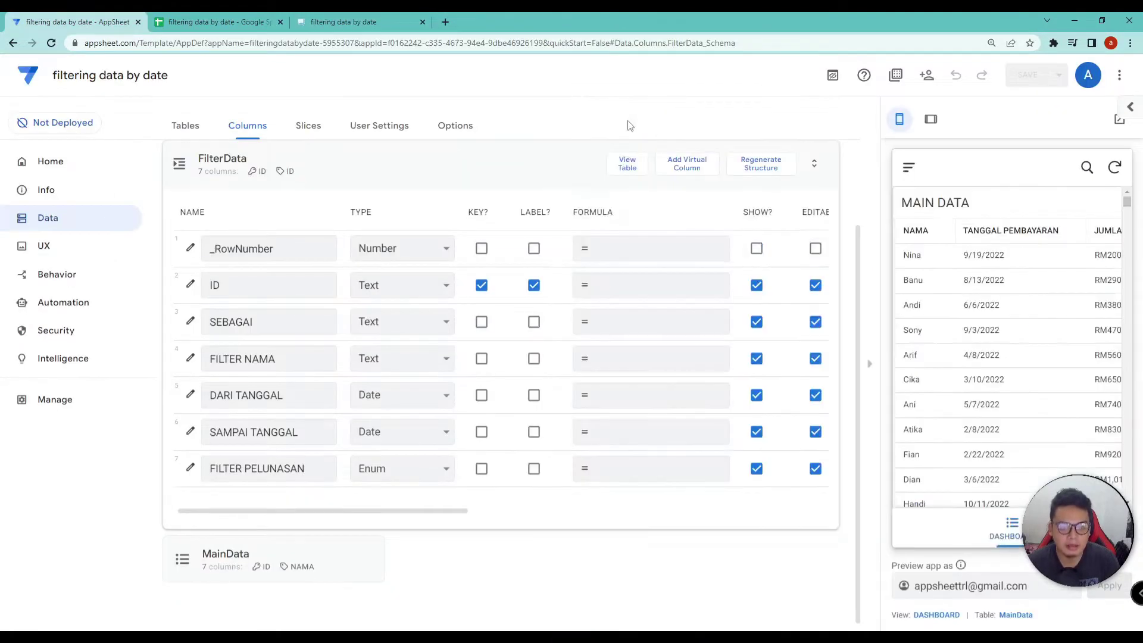
pyautogui.click(417, 165)
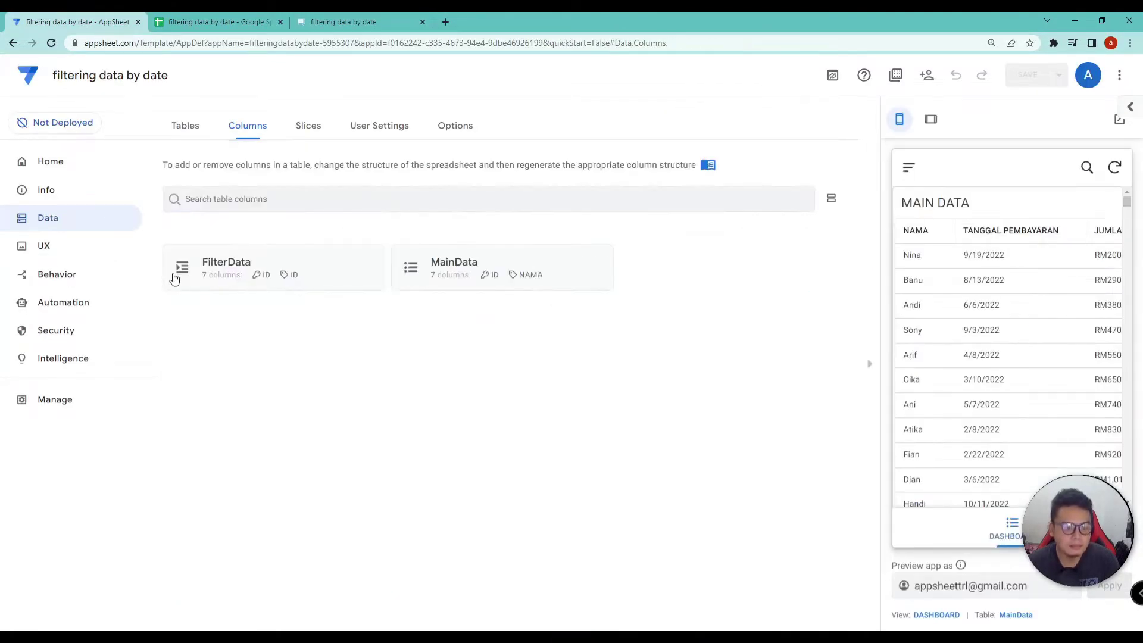
pyautogui.click(185, 125)
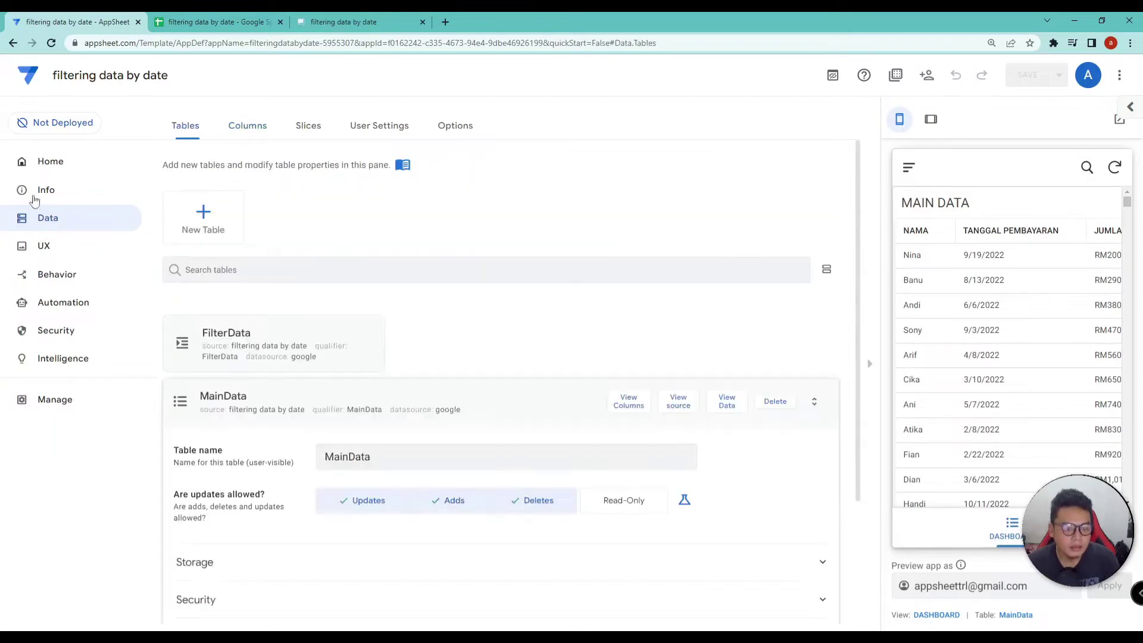
pyautogui.click(478, 403)
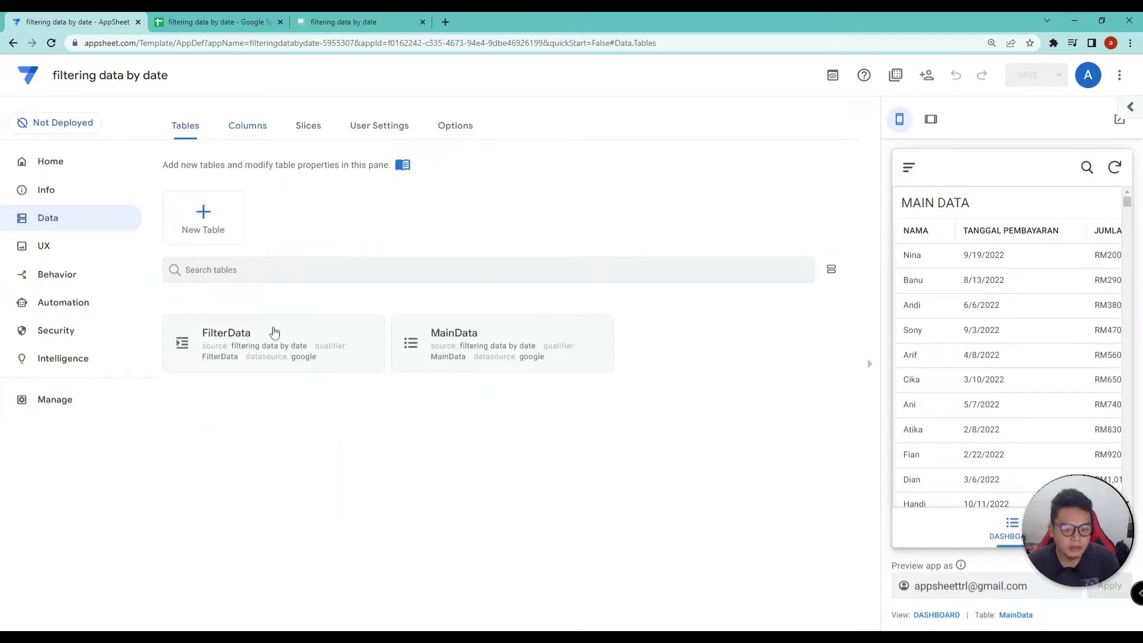
pyautogui.click(233, 340)
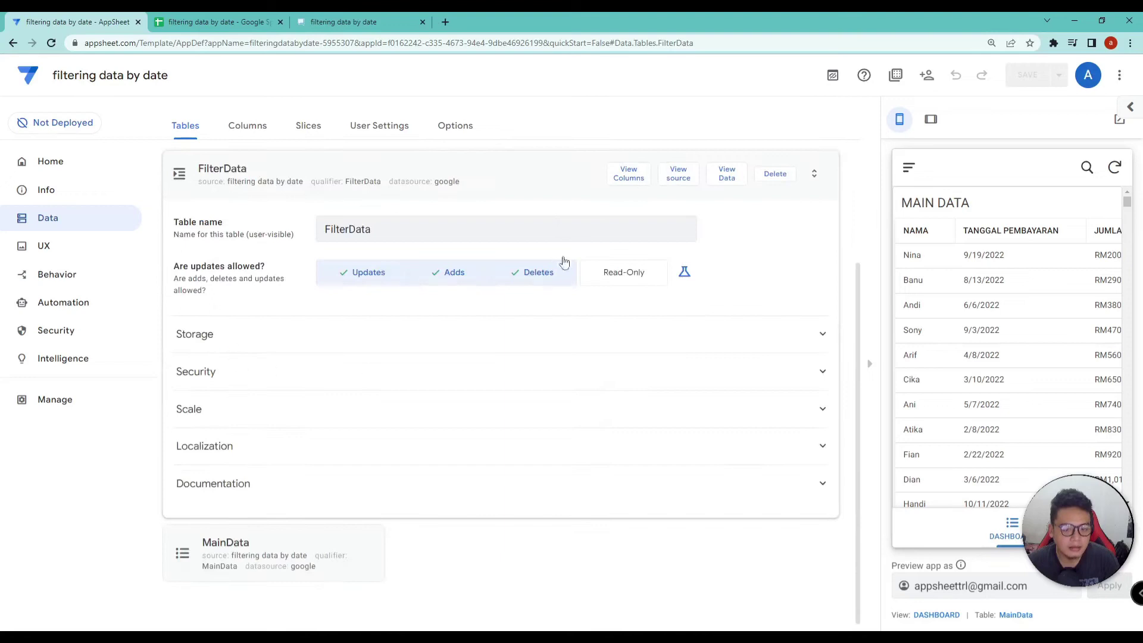
pyautogui.click(617, 188)
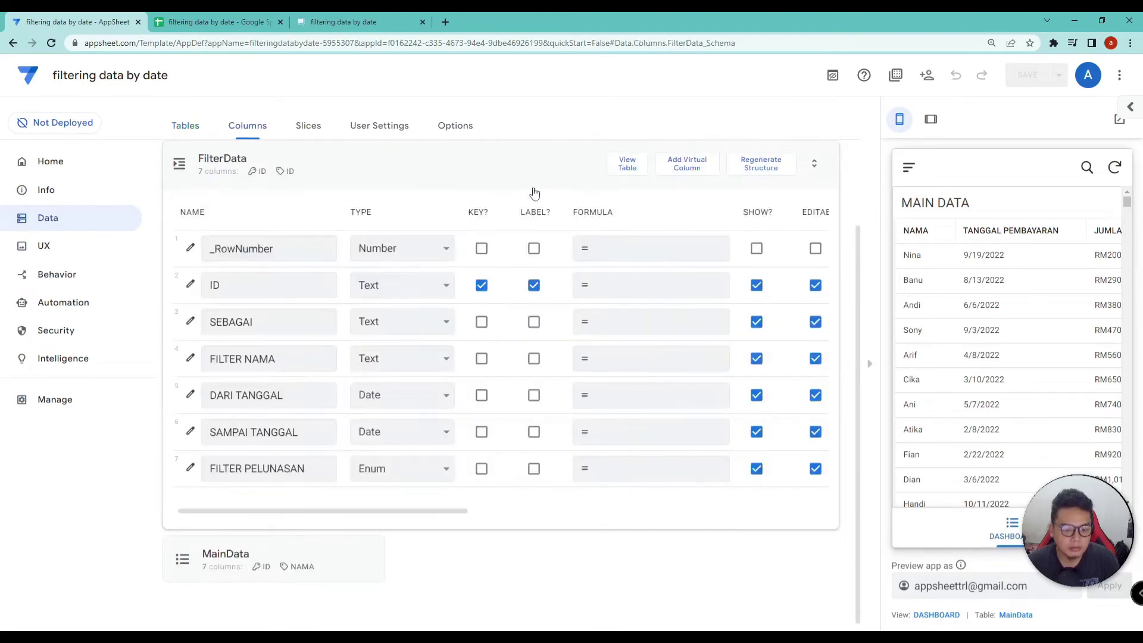
# Step: Change the FILTER NAMA column type to EnumList and expand the column's Data Validity settings
pyautogui.click(395, 355)
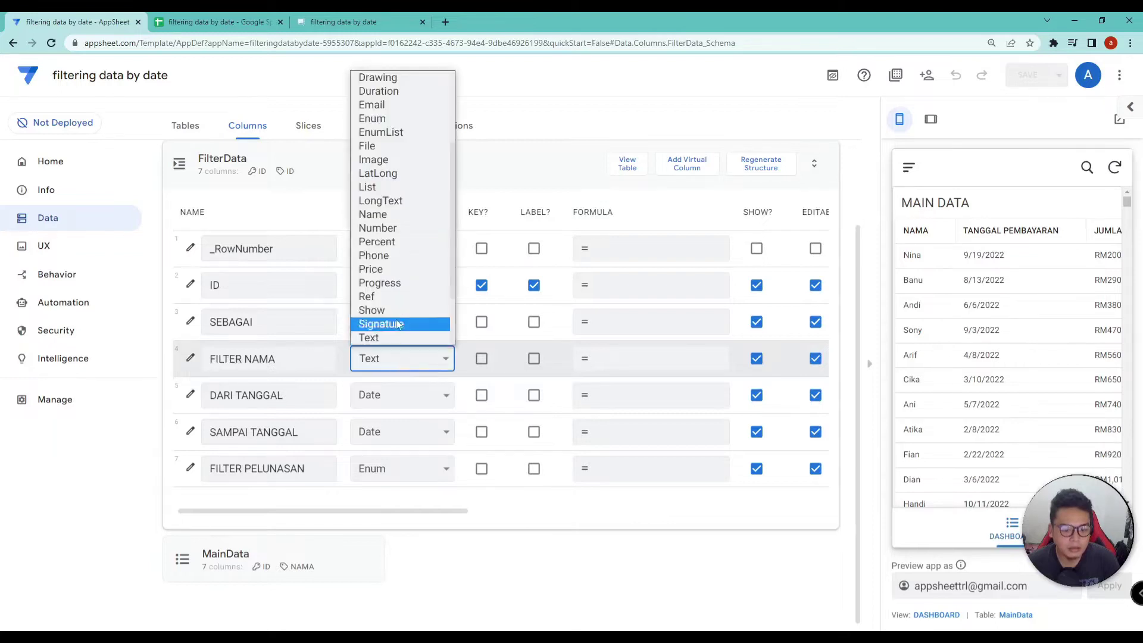
pyautogui.click(395, 132)
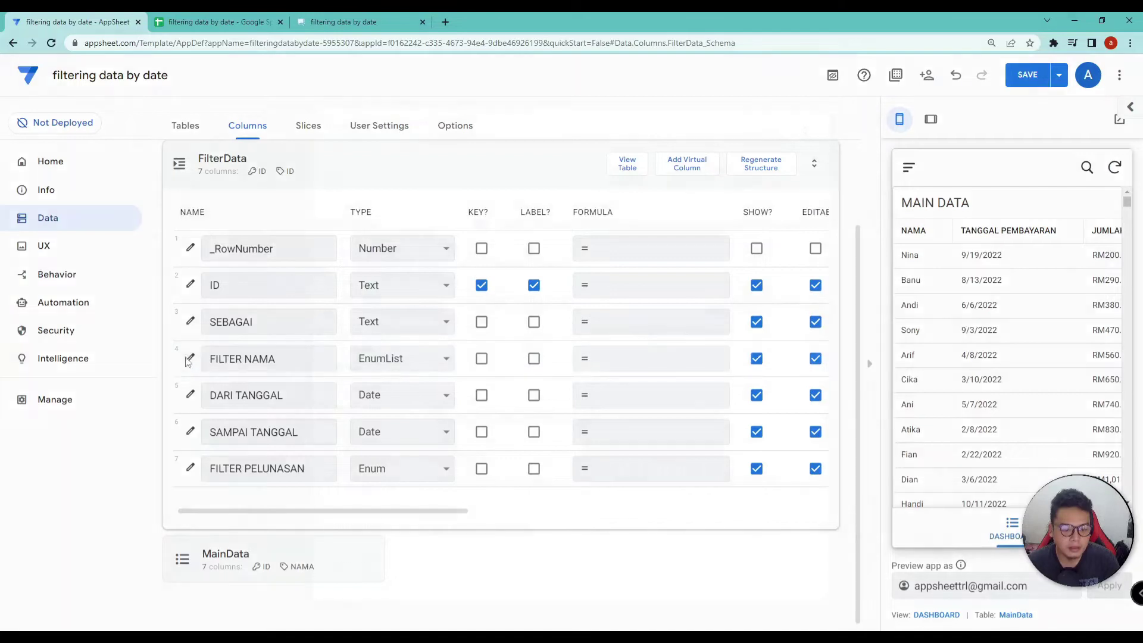
pyautogui.click(190, 356)
pyautogui.scroll(-2, 581, 512)
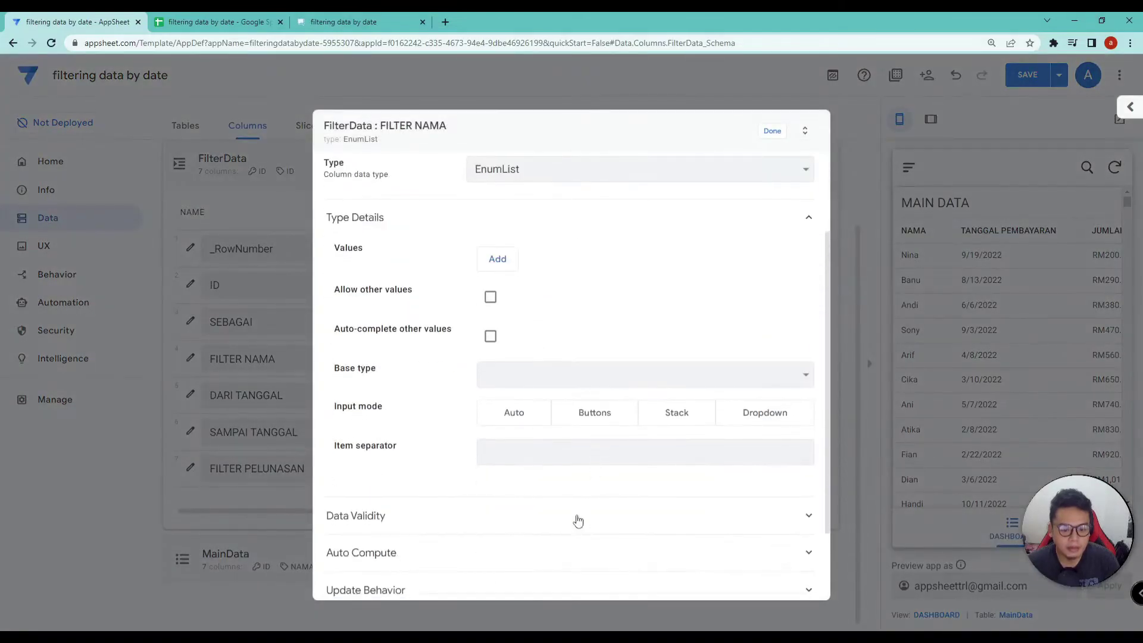
pyautogui.click(577, 517)
pyautogui.scroll(-1, 586, 512)
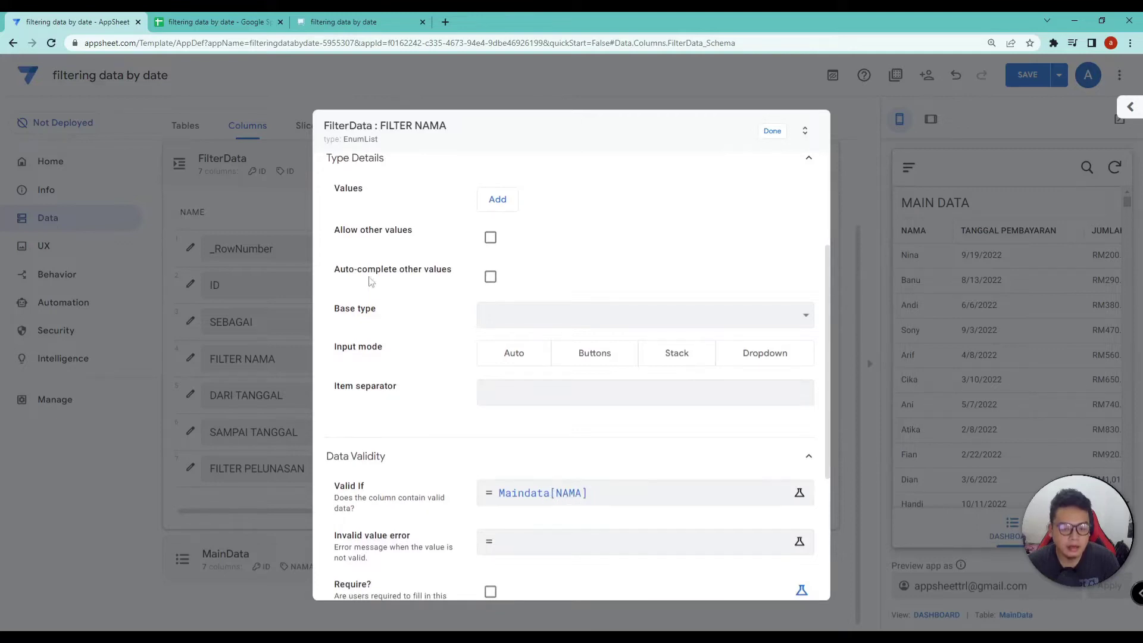
# Step: Check the NAMA column of the MainData sheet in Google Sheets and return to the AppSheet editor
pyautogui.click(216, 22)
pyautogui.scroll(1, 288, 472)
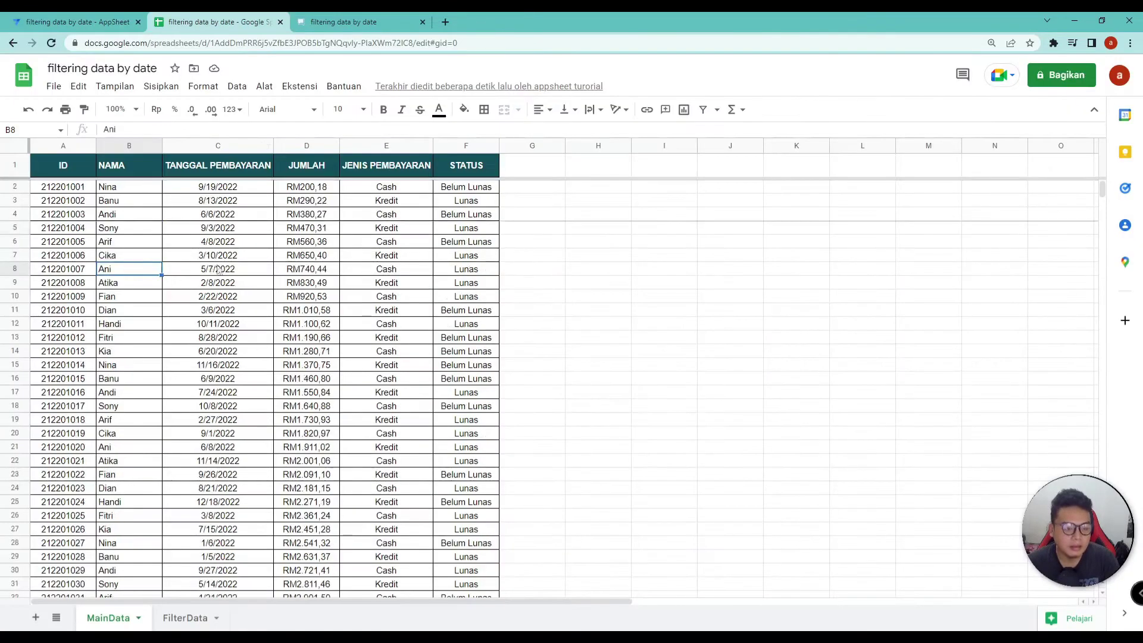
pyautogui.moveTo(132, 169); pyautogui.dragTo(126, 489)
pyautogui.click(122, 18)
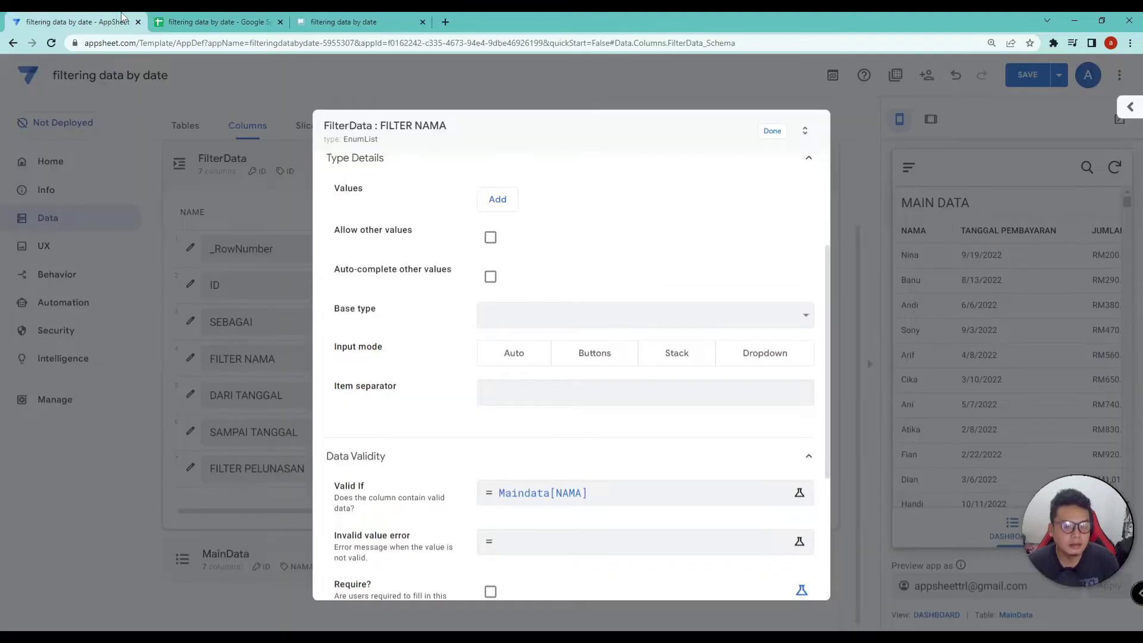
# Step: Close the FILTER NAMA column settings and save the app
pyautogui.click(777, 133)
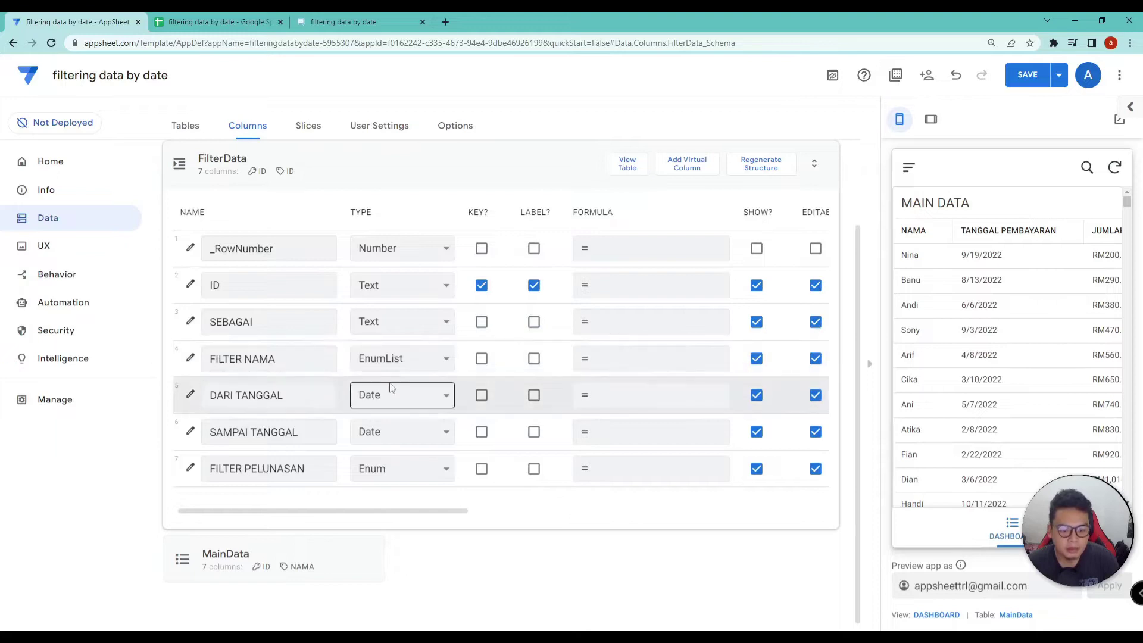
pyautogui.click(1028, 75)
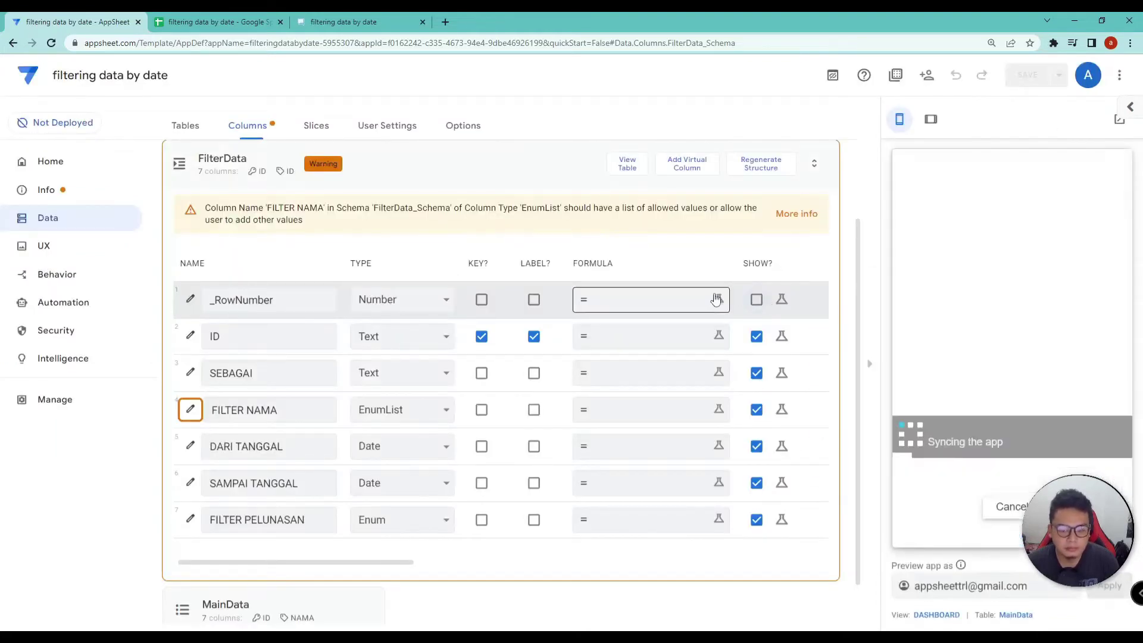
# Step: Collapse the FilterData columns and open the Main_Data slice definition
pyautogui.scroll(2, 502, 183)
pyautogui.click(489, 258)
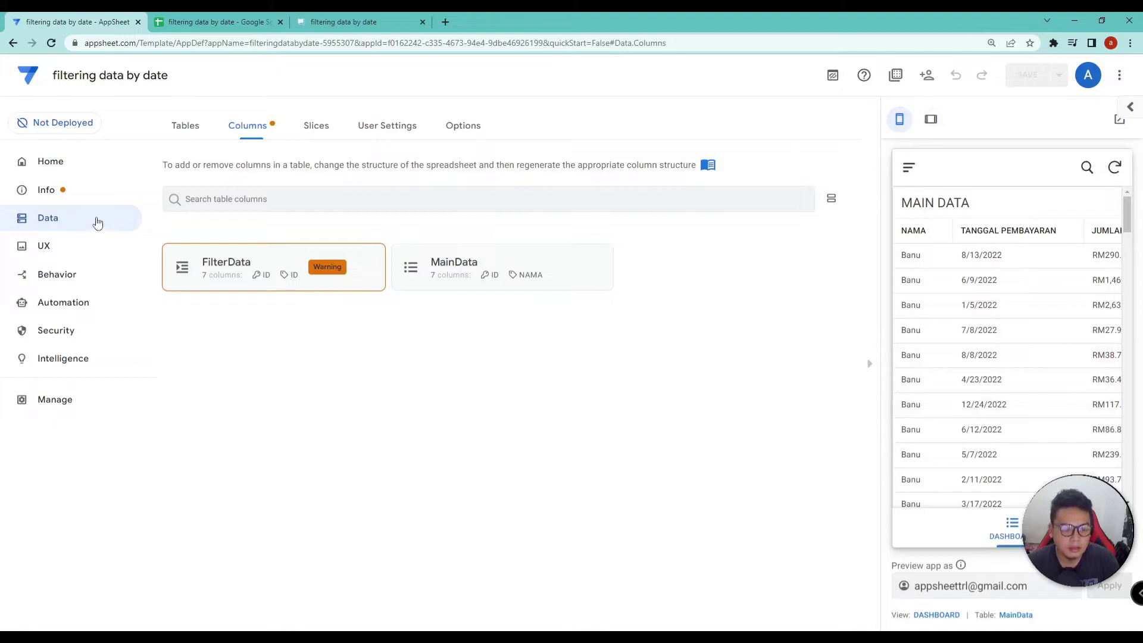
pyautogui.click(318, 127)
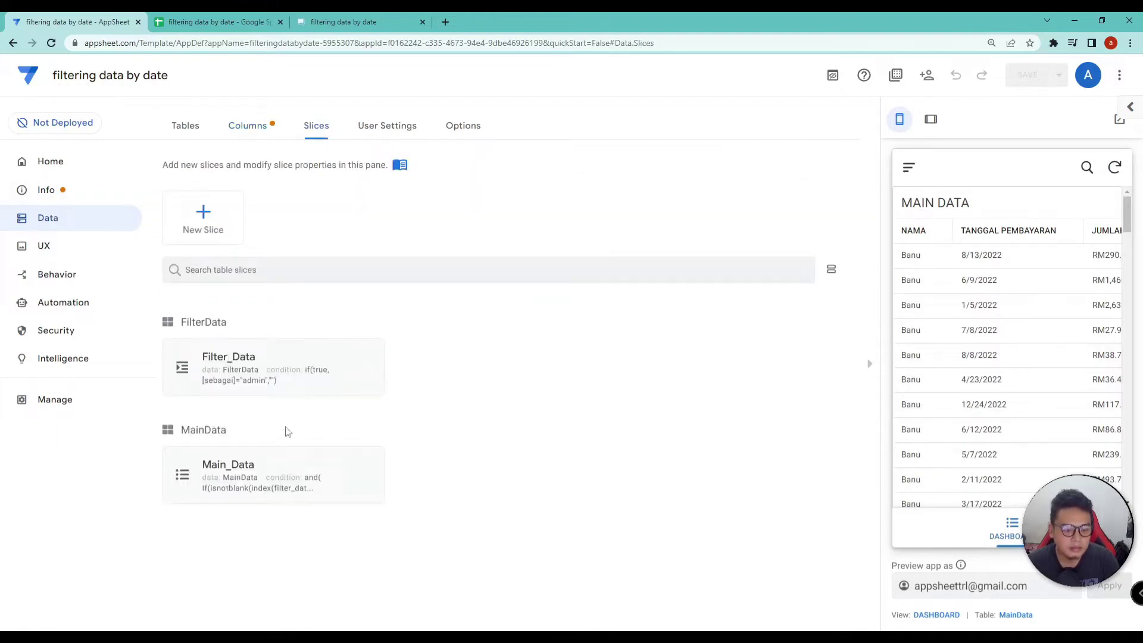
pyautogui.click(283, 473)
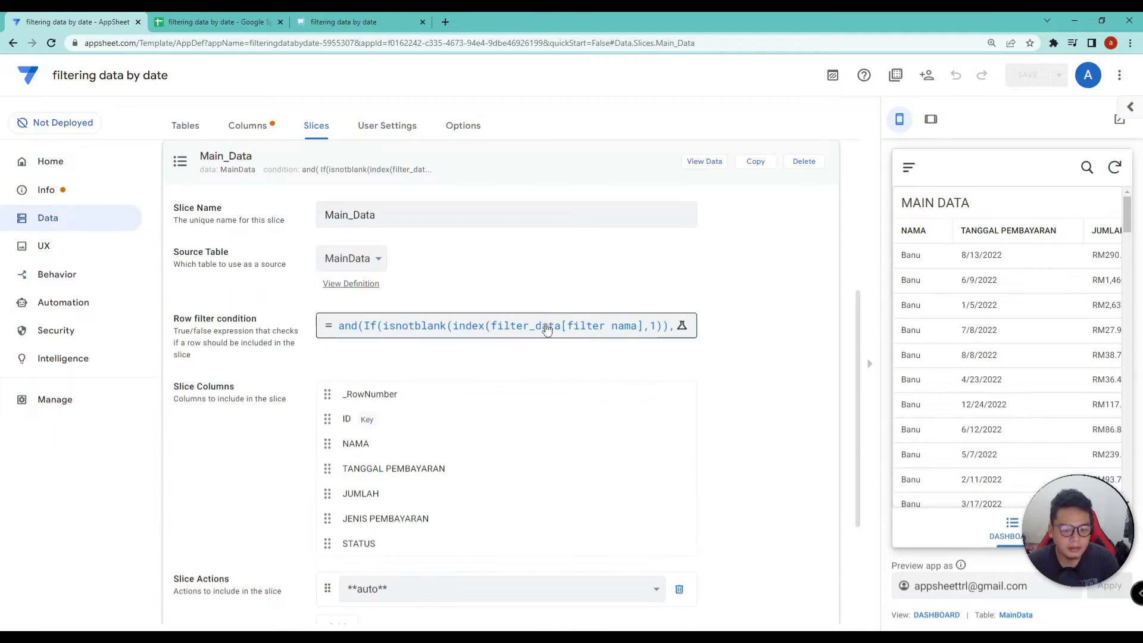
# Step: In the Main_Data slice's row filter condition, rewrite the start of the name comparison as in([NAMA], split(concatenate(
pyautogui.click(464, 330)
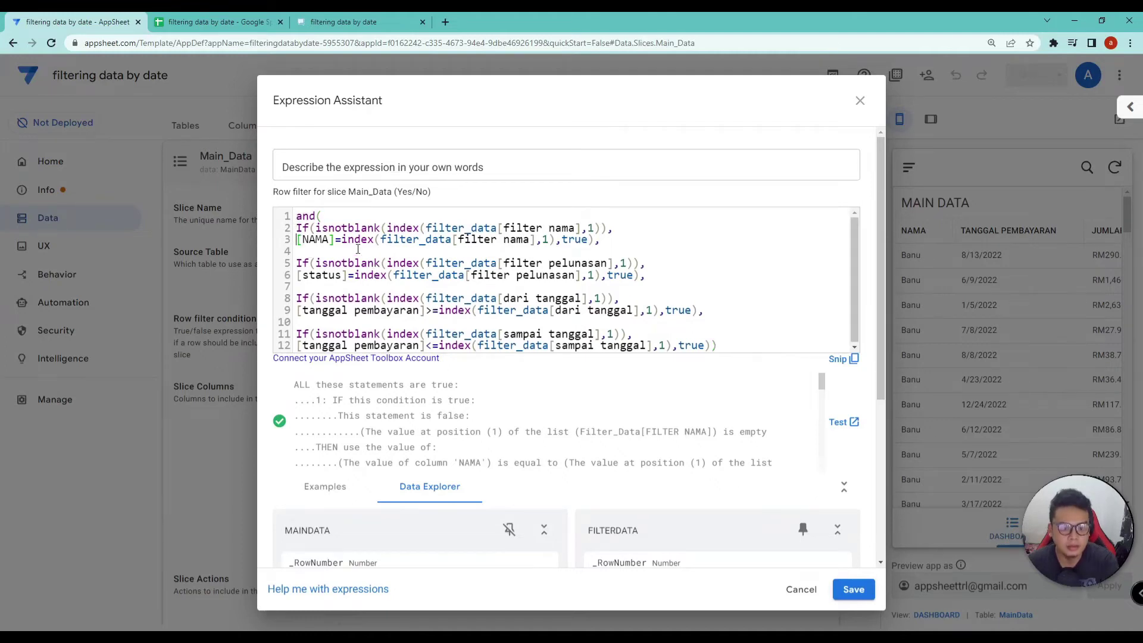
pyautogui.click(297, 240)
pyautogui.write('in')
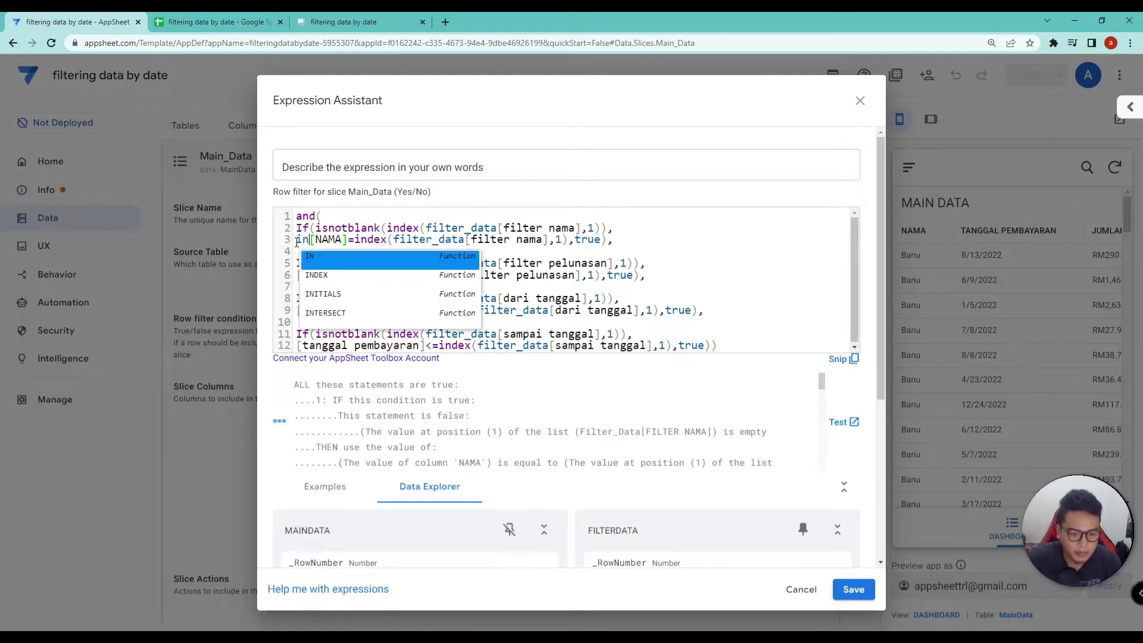
pyautogui.write('(')
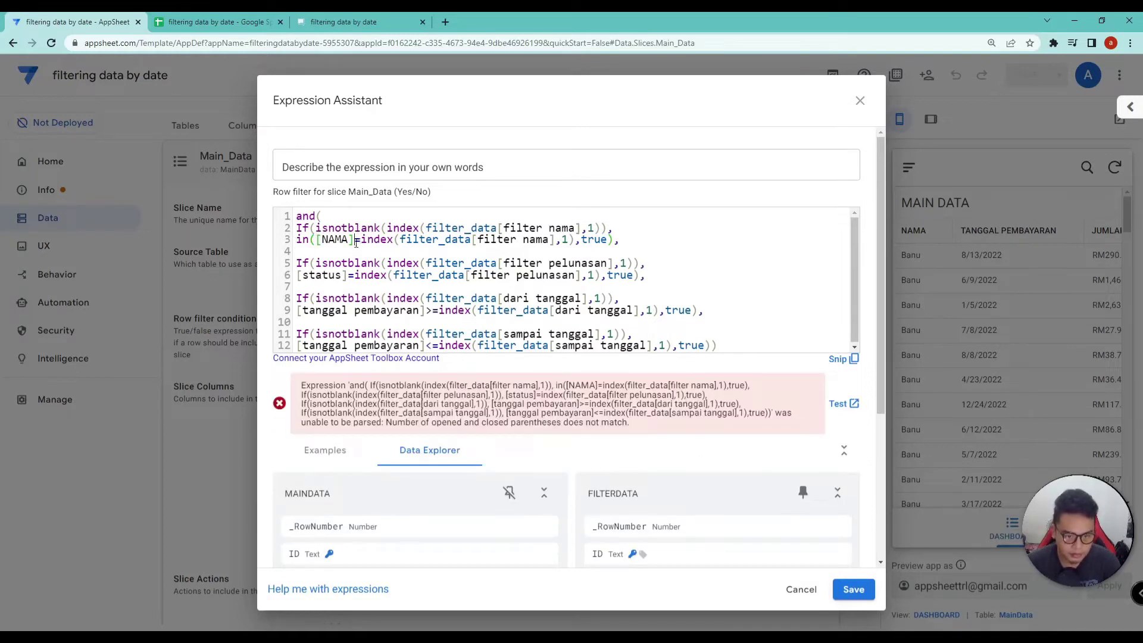
pyautogui.click(355, 240)
pyautogui.write(',')
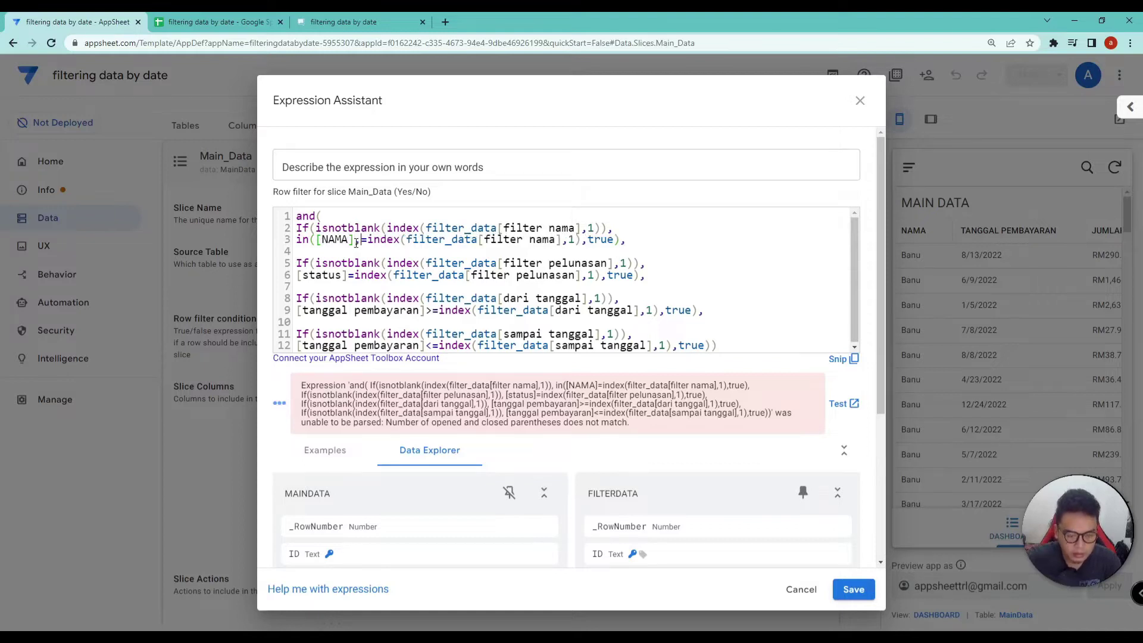
pyautogui.write(' split')
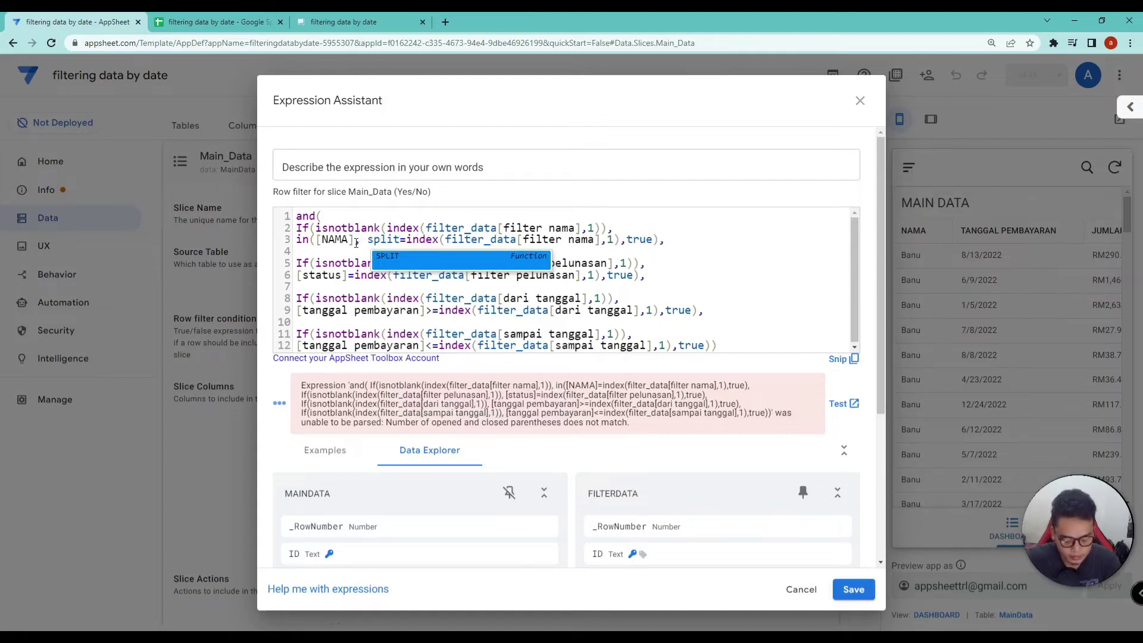
pyautogui.write('(concat')
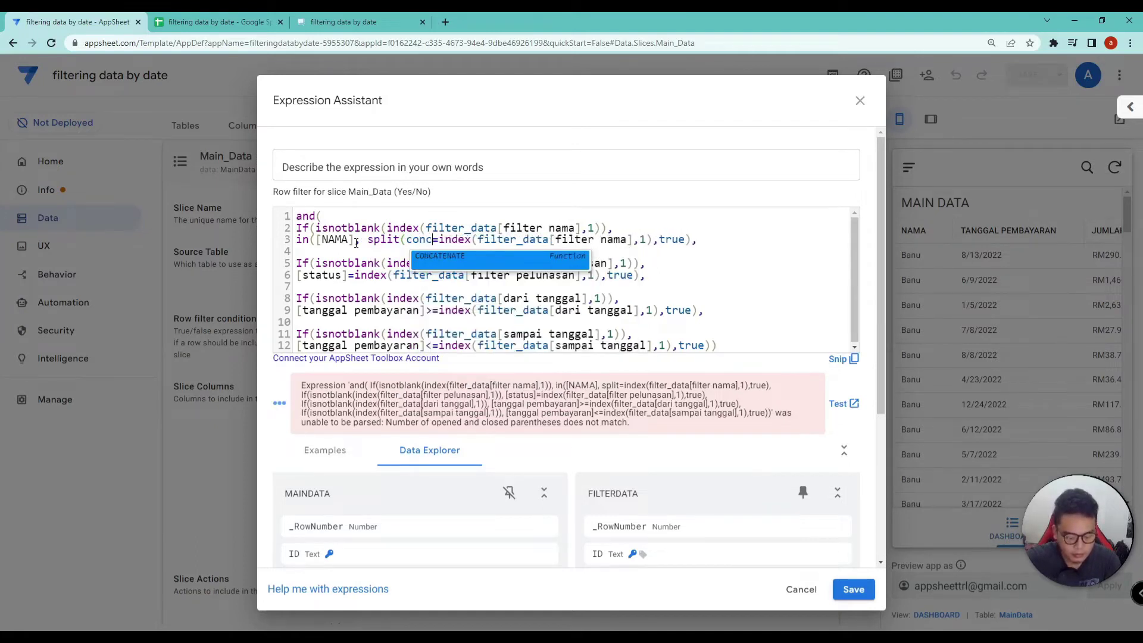
pyautogui.write('enate')
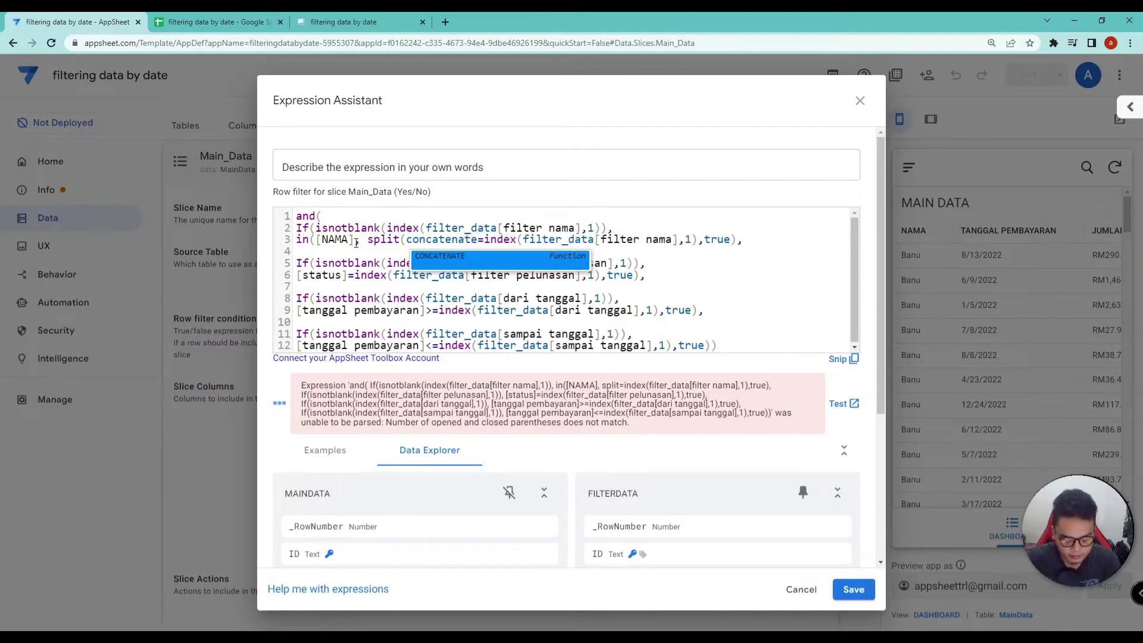
pyautogui.write('(')
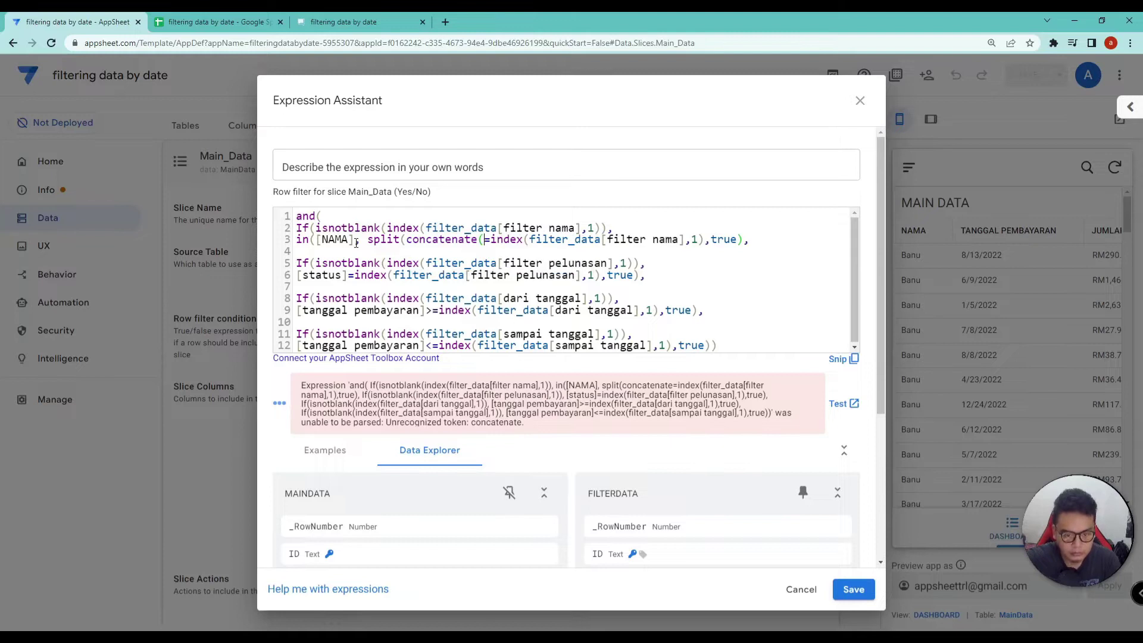
# Step: Complete the name comparison in the row filter condition as in([NAMA], split(concatenate(filter_data[filter nama]),",")),true)
pyautogui.doubleClick(515, 240)
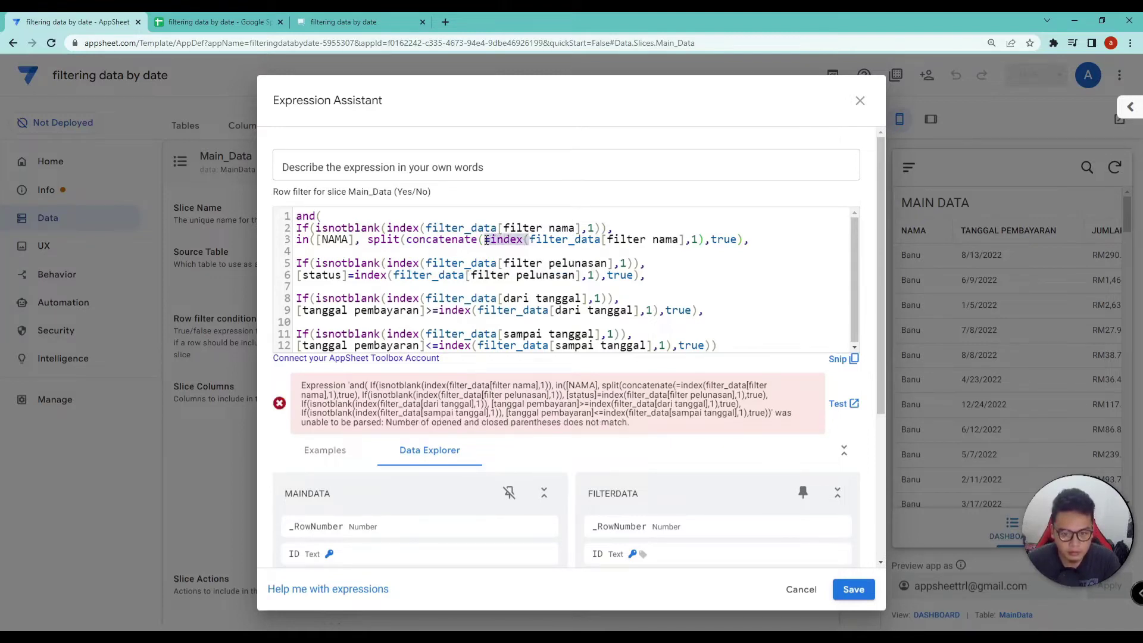
pyautogui.press('BackSpace')
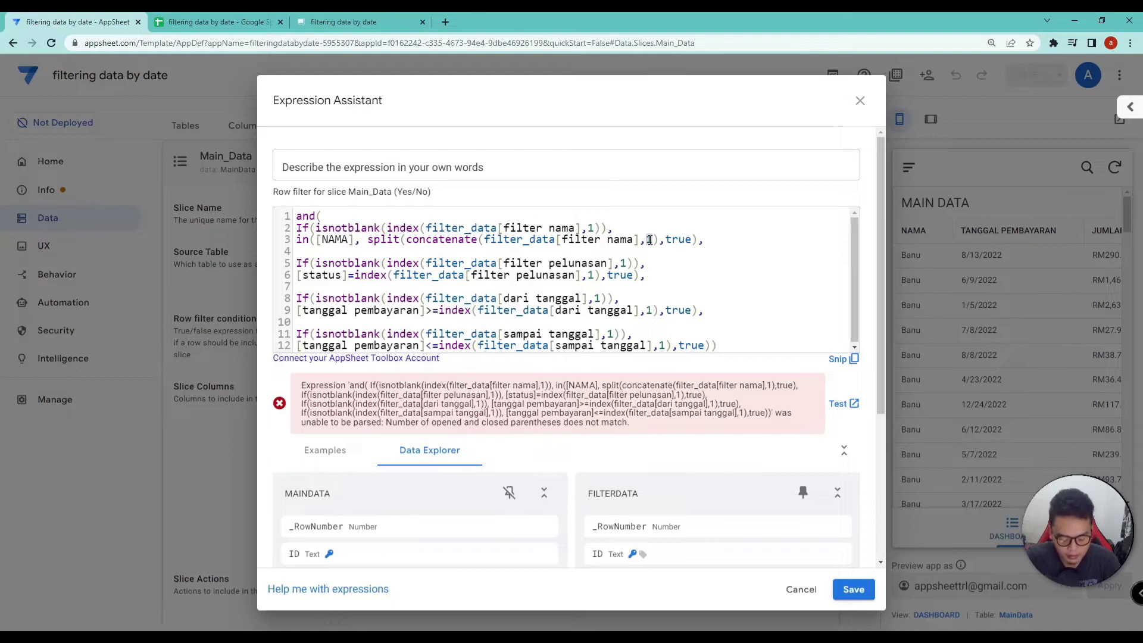
pyautogui.write('"1')
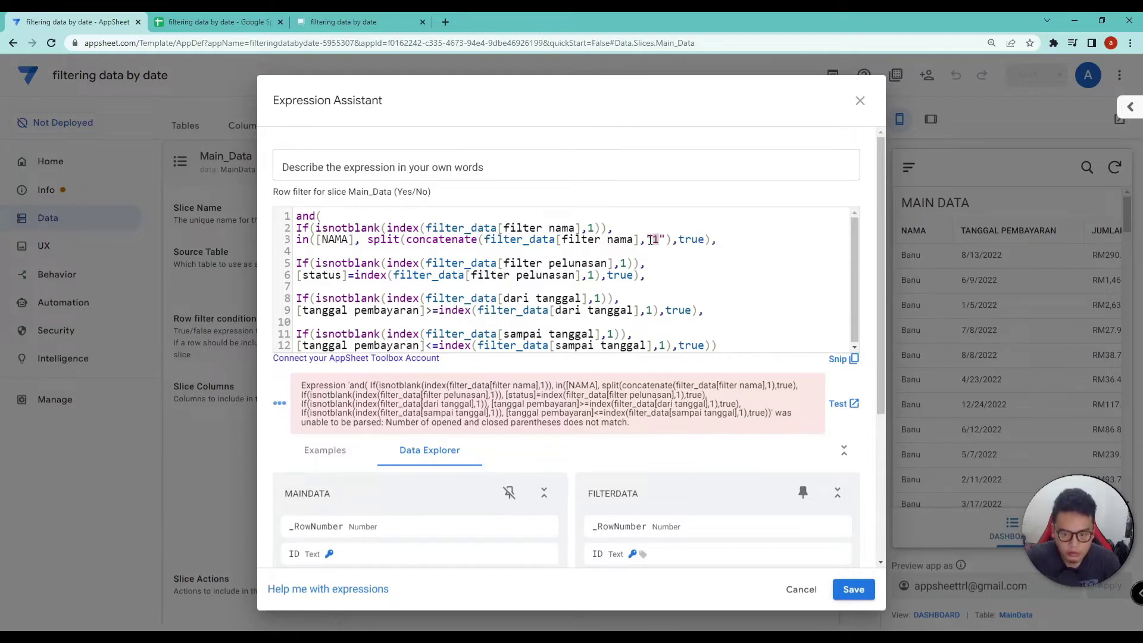
pyautogui.press('BackSpace')
pyautogui.write(',')
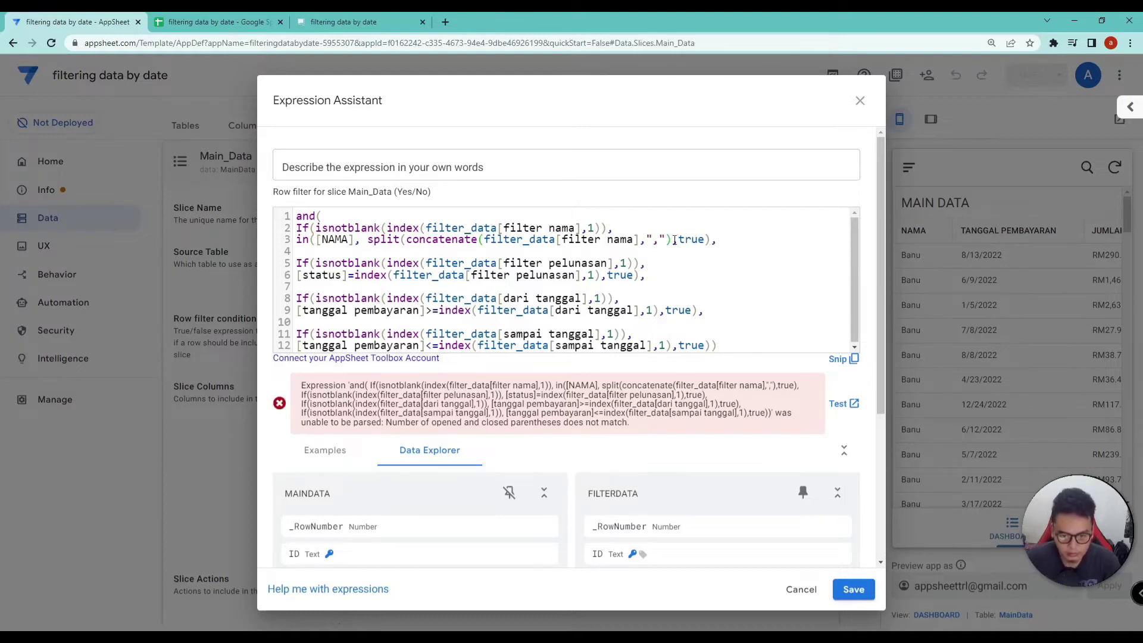
pyautogui.write(')')
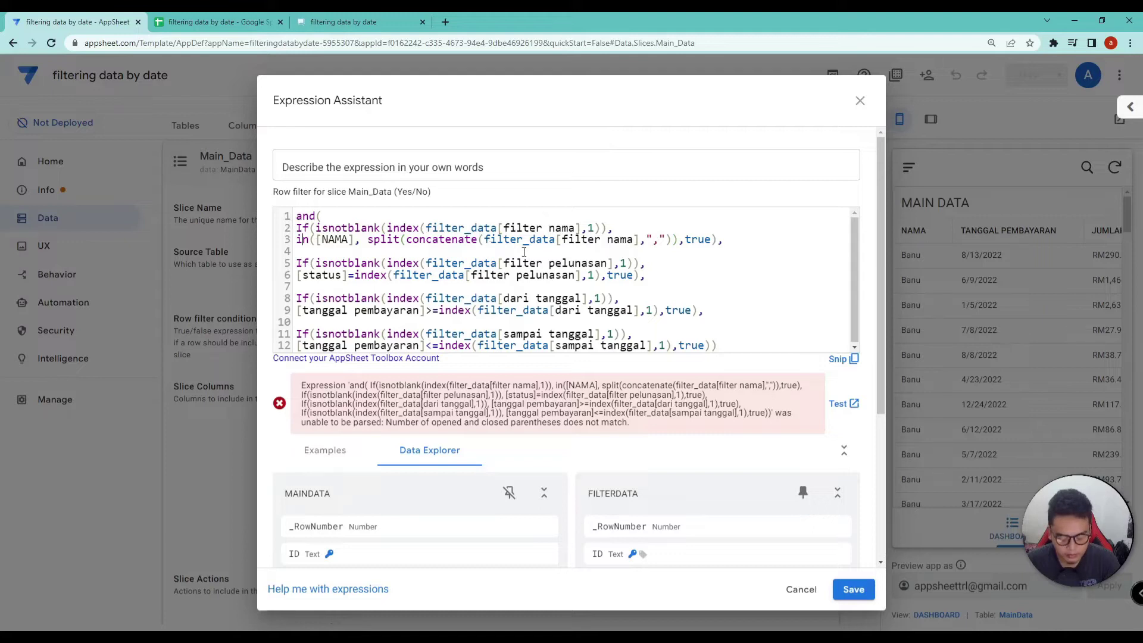
pyautogui.click(640, 240)
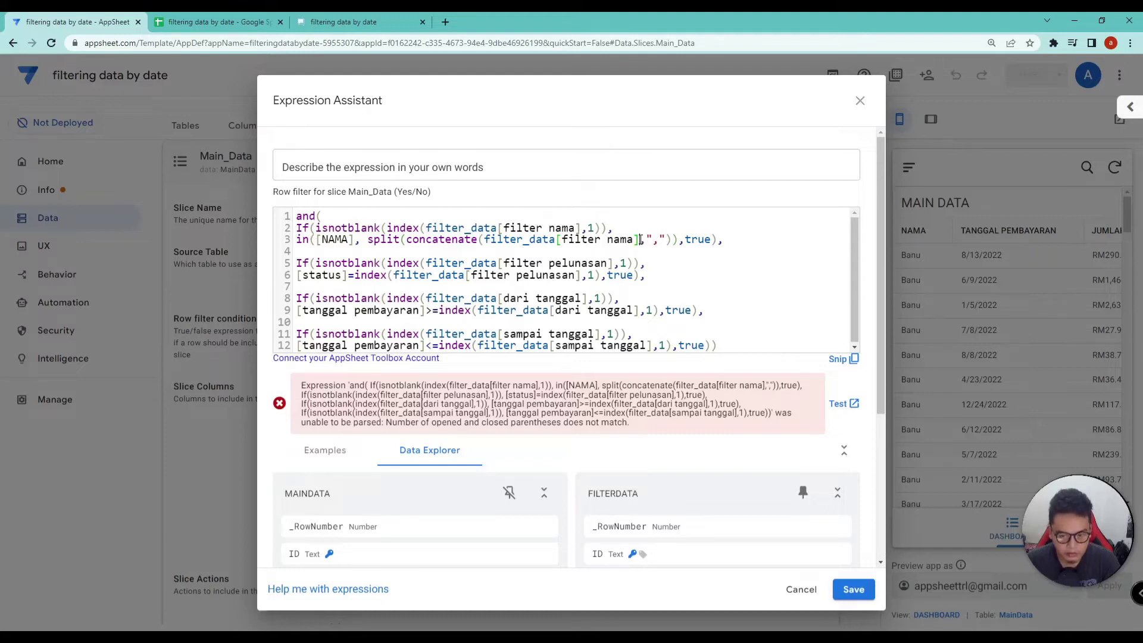
pyautogui.write(')')
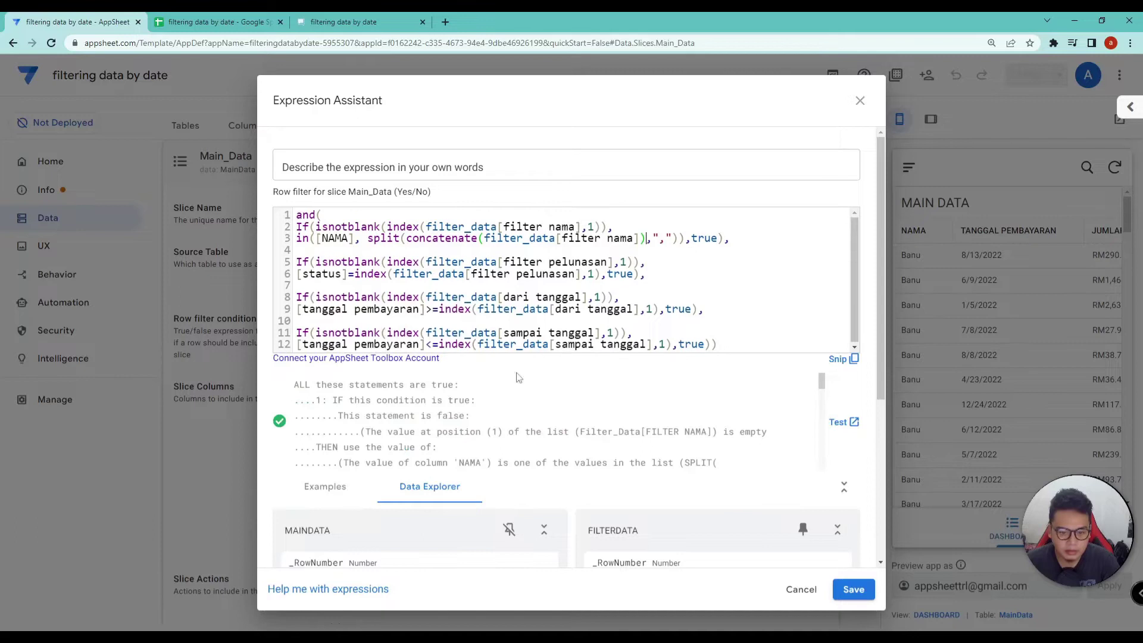
# Step: Save the Main_Data row filter expression and the app, and collapse the slice definition
pyautogui.moveTo(731, 239); pyautogui.dragTo(296, 241)
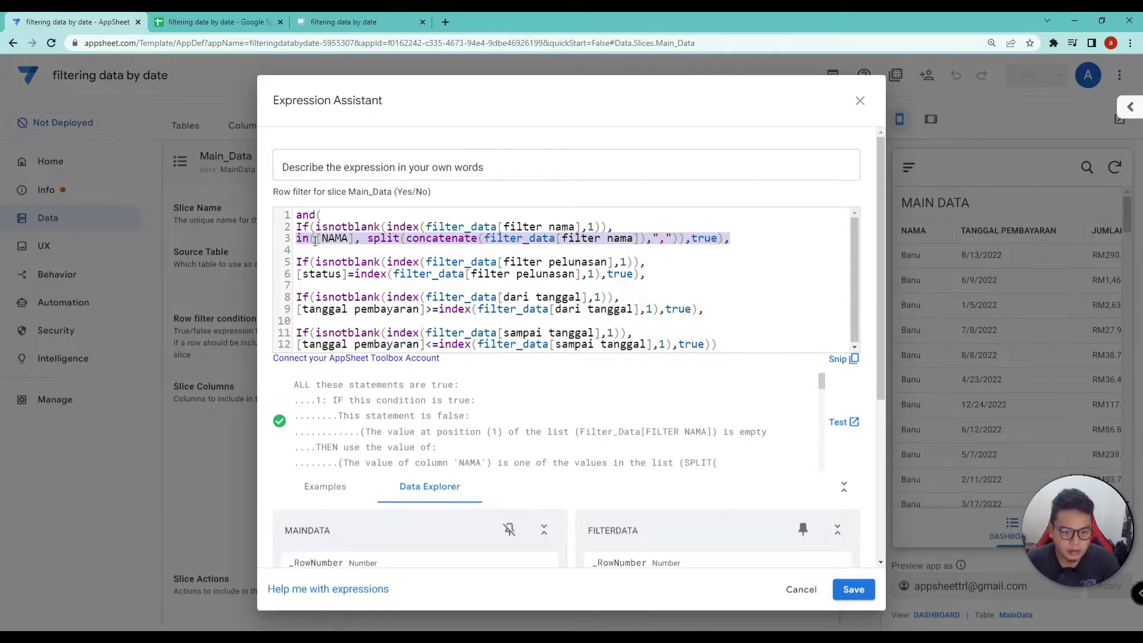
pyautogui.click(582, 250)
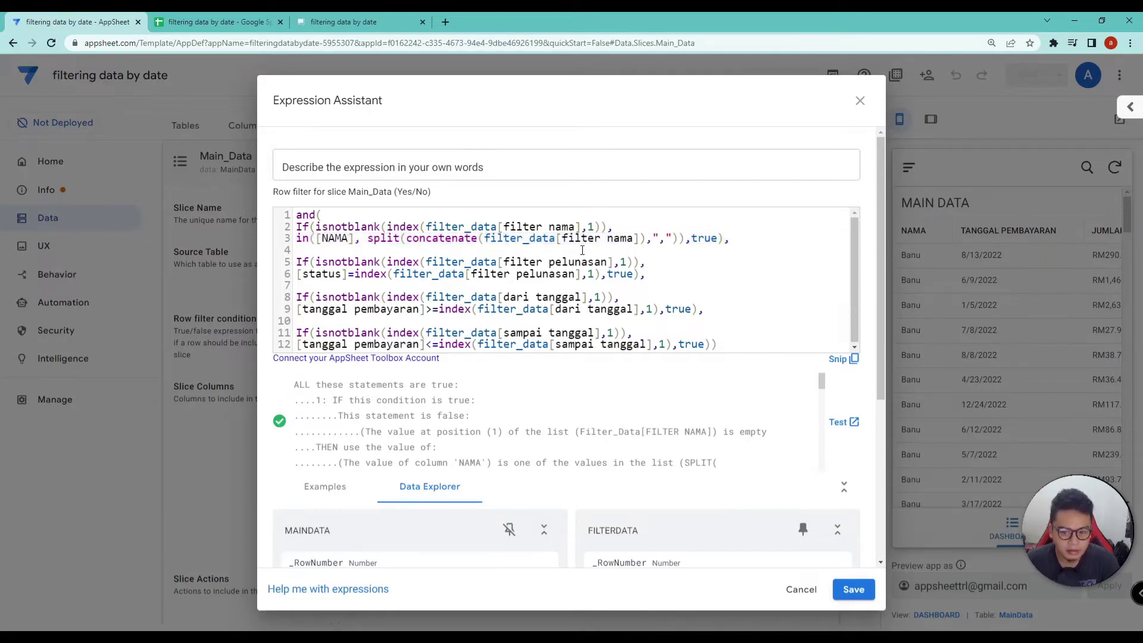
pyautogui.click(854, 589)
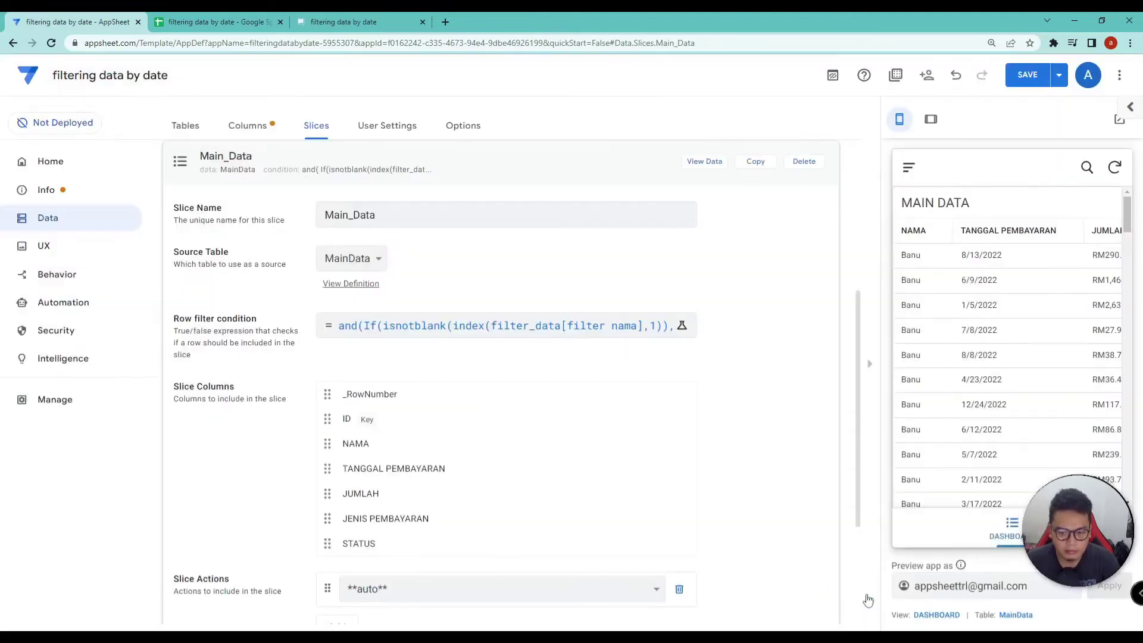
pyautogui.click(1036, 76)
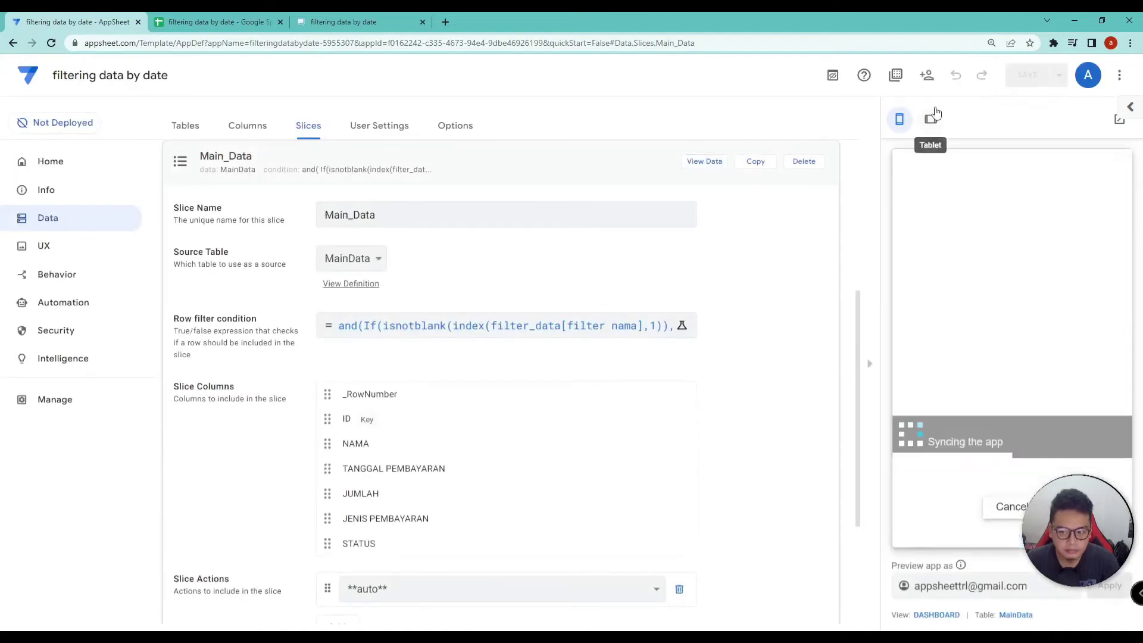
pyautogui.click(559, 173)
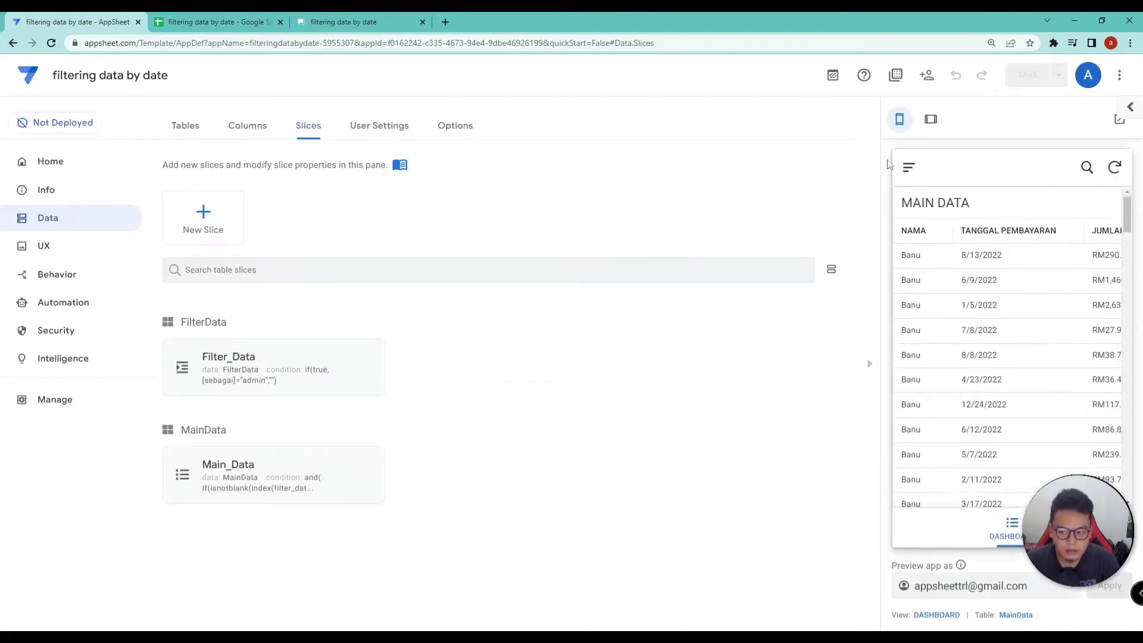
# Step: Switch the app preview to tablet layout and add the first three listed names to the FILTER NAMA selection
pyautogui.click(931, 121)
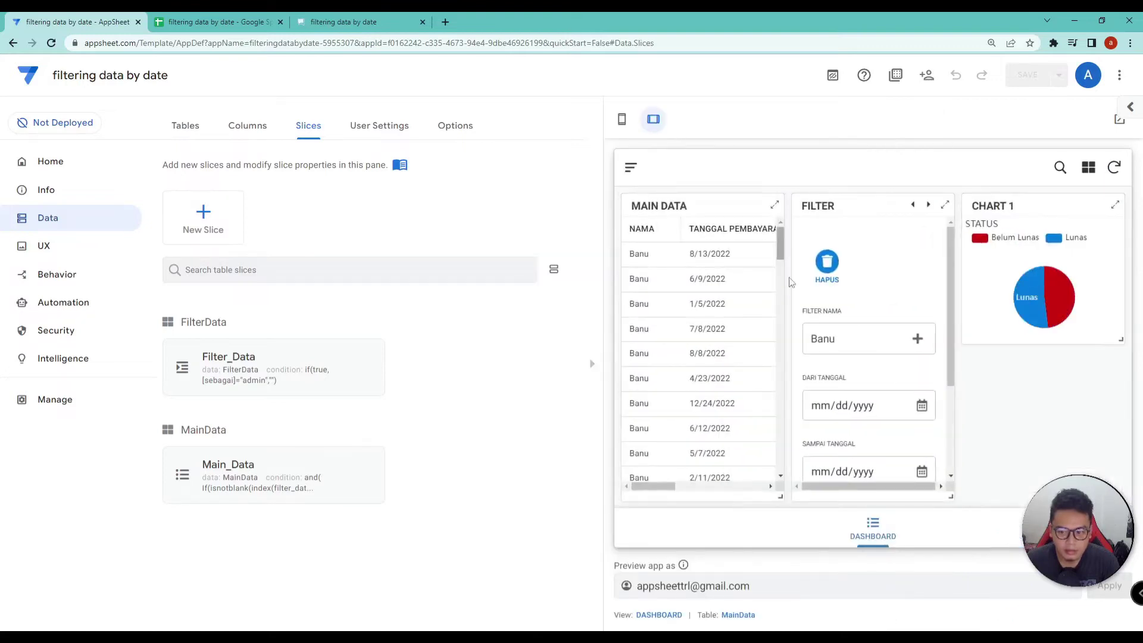
pyautogui.scroll(-2, 875, 326)
pyautogui.scroll(1, 865, 301)
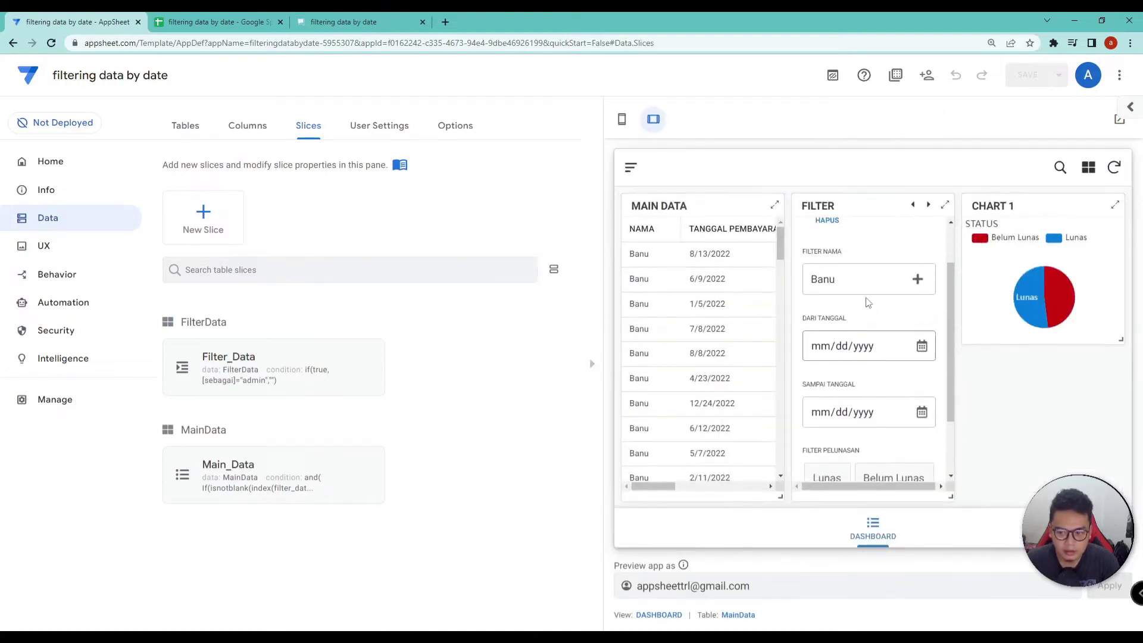
pyautogui.moveTo(804, 248); pyautogui.dragTo(850, 256)
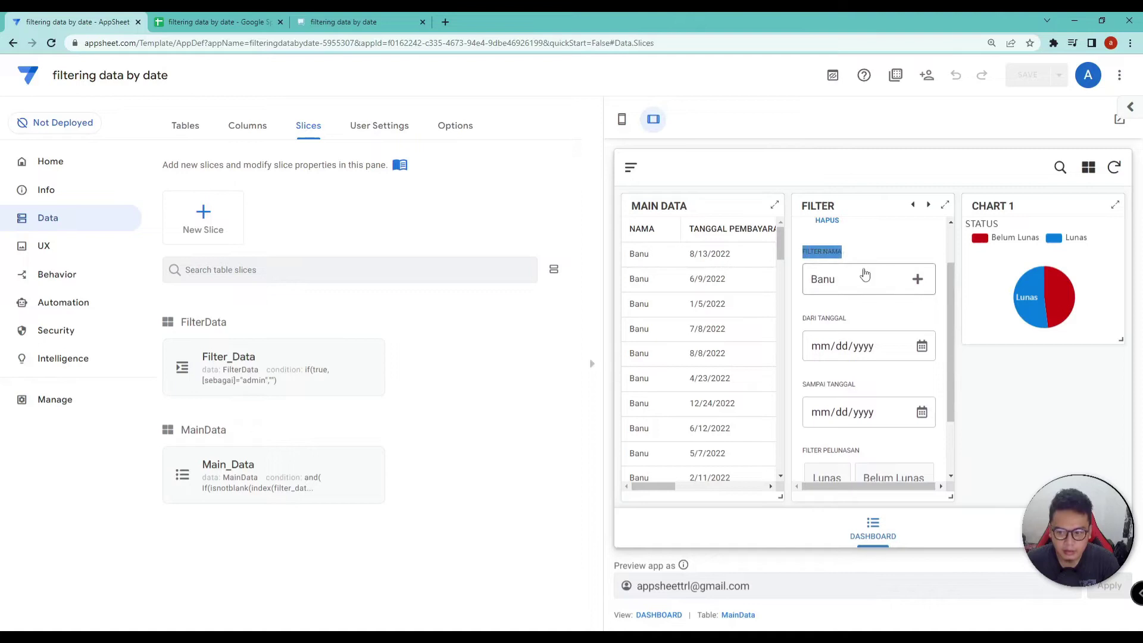
pyautogui.click(861, 286)
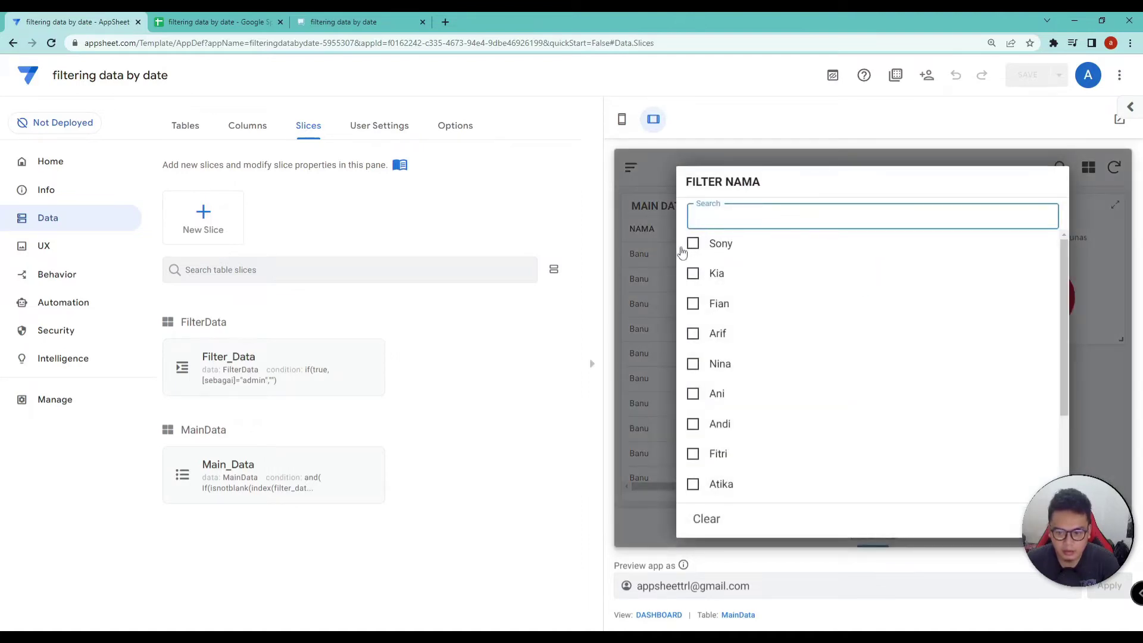
pyautogui.click(720, 249)
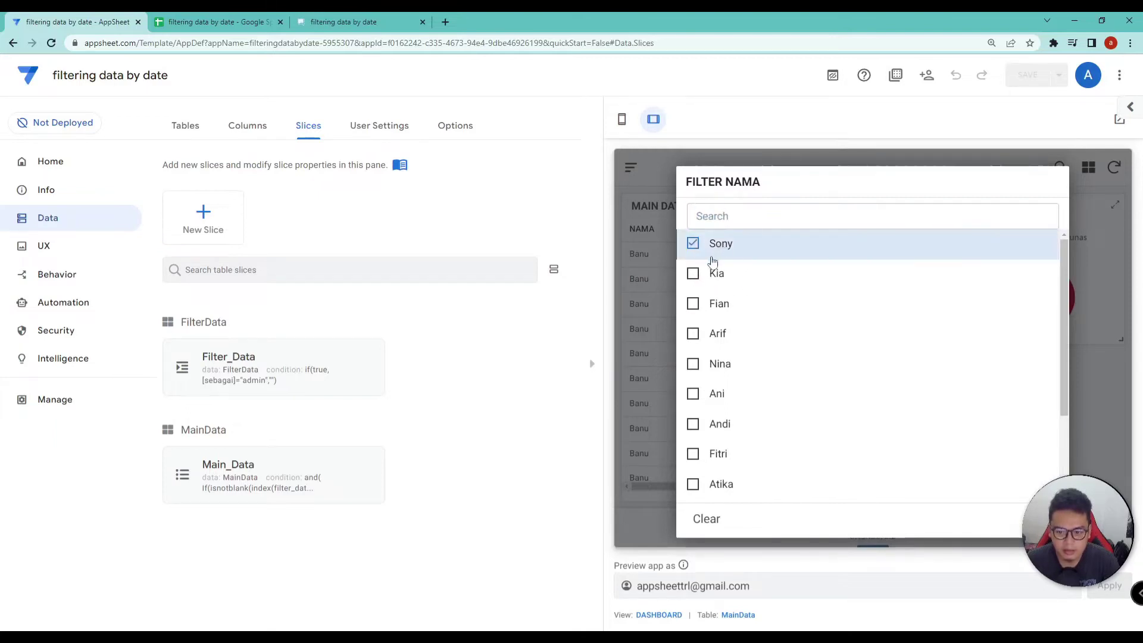
pyautogui.click(707, 280)
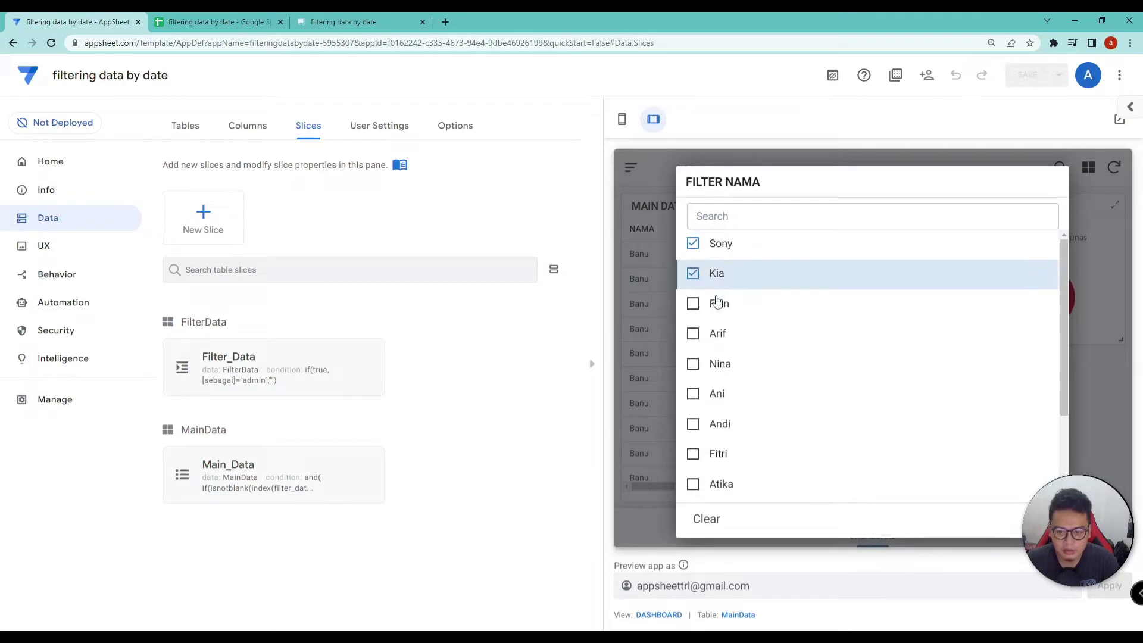
pyautogui.click(708, 305)
pyautogui.press('Escape')
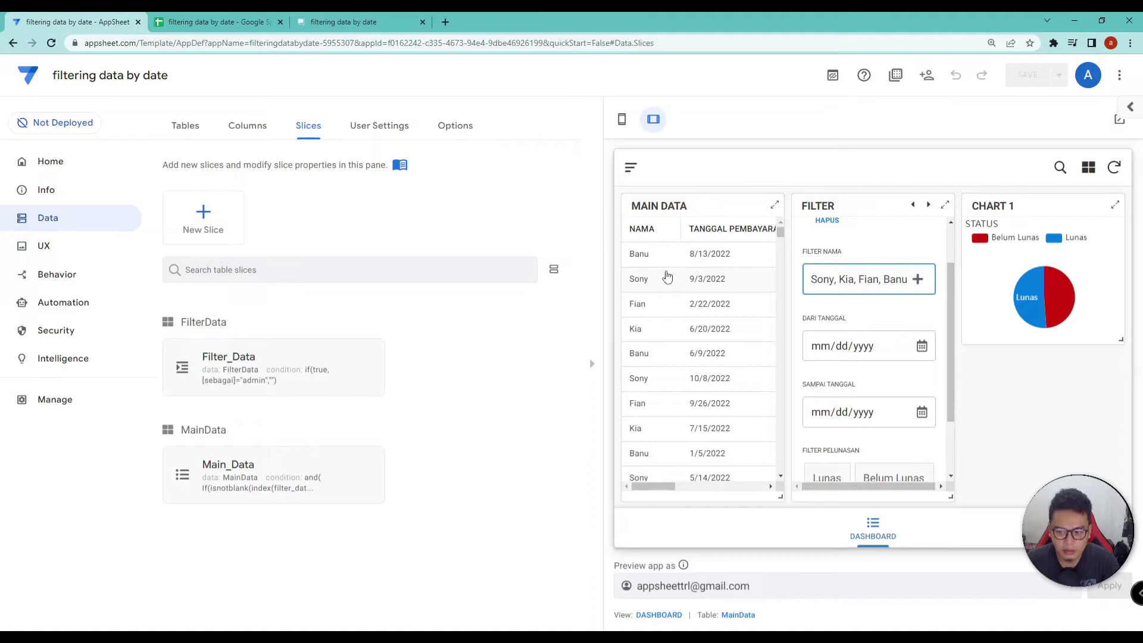
# Step: Test the dashboard with FILTER PELUNASAN set to Lunas, and clear all filter values
pyautogui.scroll(-4, 652, 374)
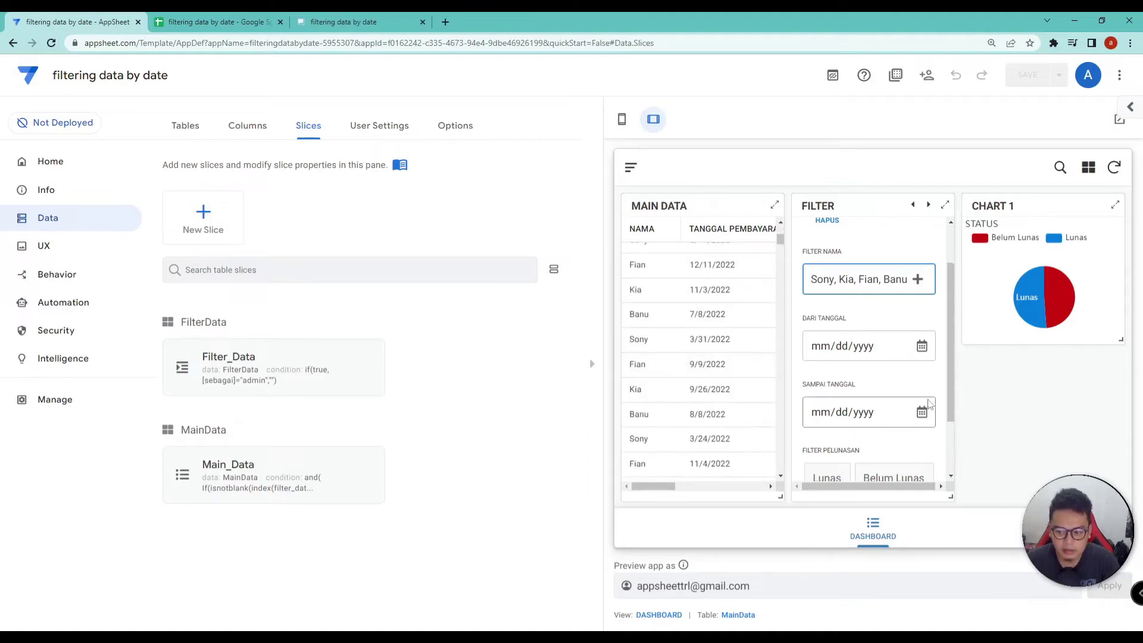
pyautogui.scroll(-2, 929, 402)
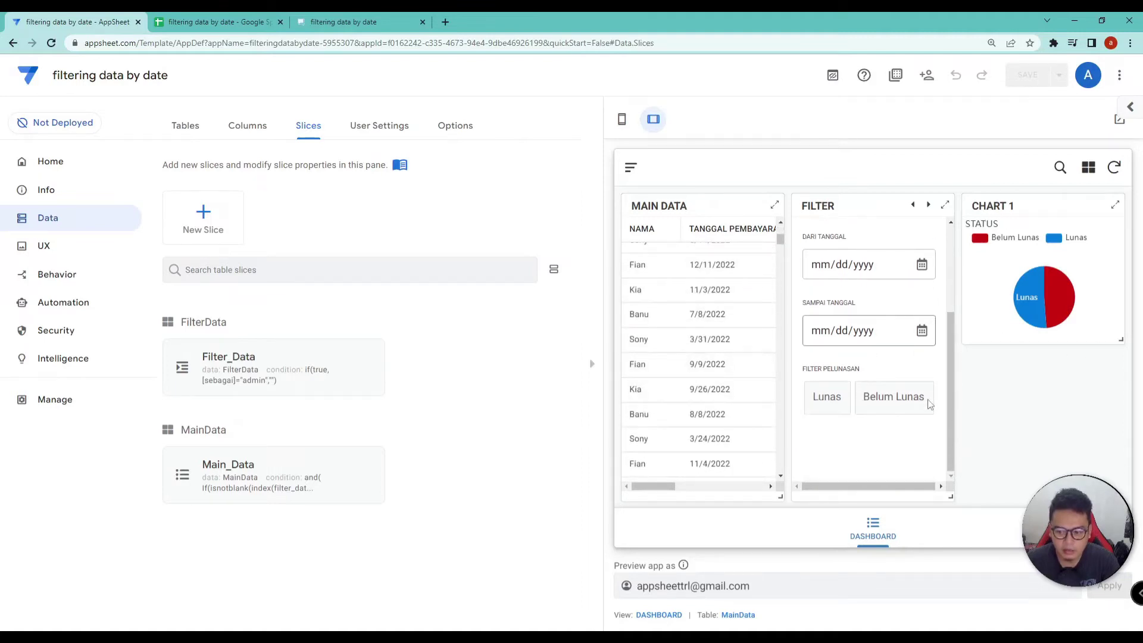
pyautogui.click(829, 398)
pyautogui.moveTo(1036, 299)
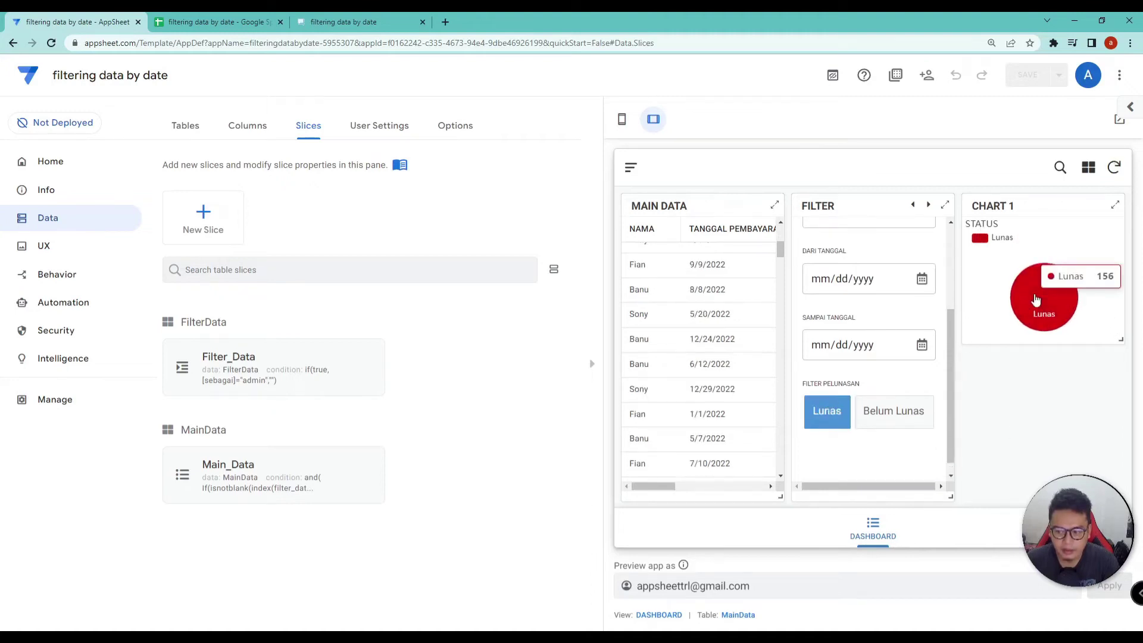
pyautogui.scroll(3, 930, 341)
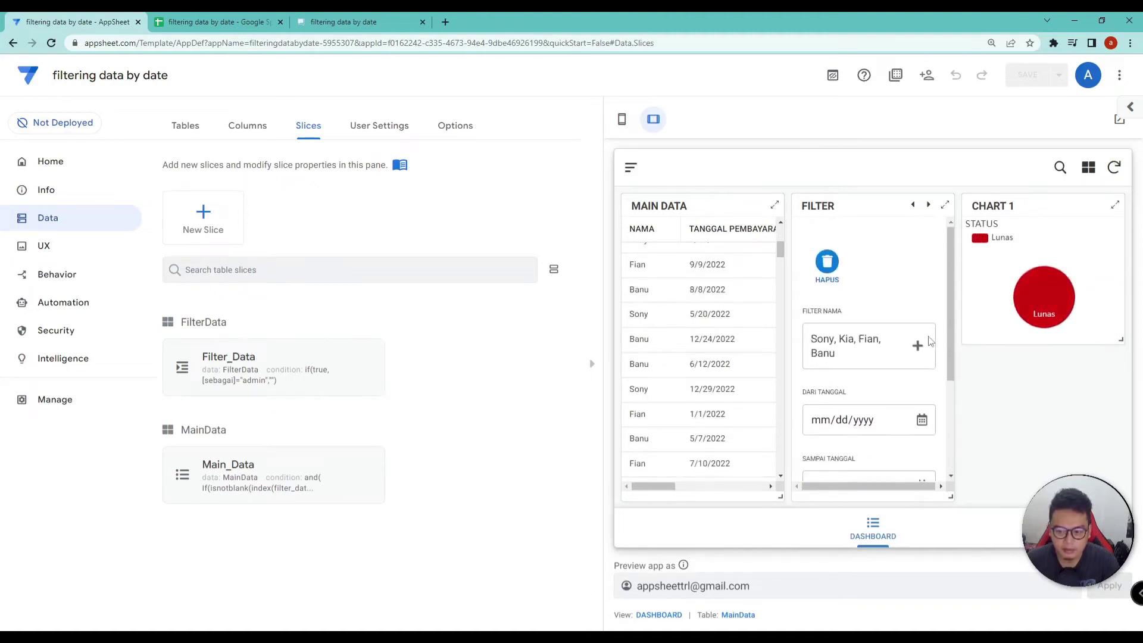
pyautogui.scroll(-1, 924, 336)
pyautogui.scroll(1, 910, 319)
pyautogui.click(827, 262)
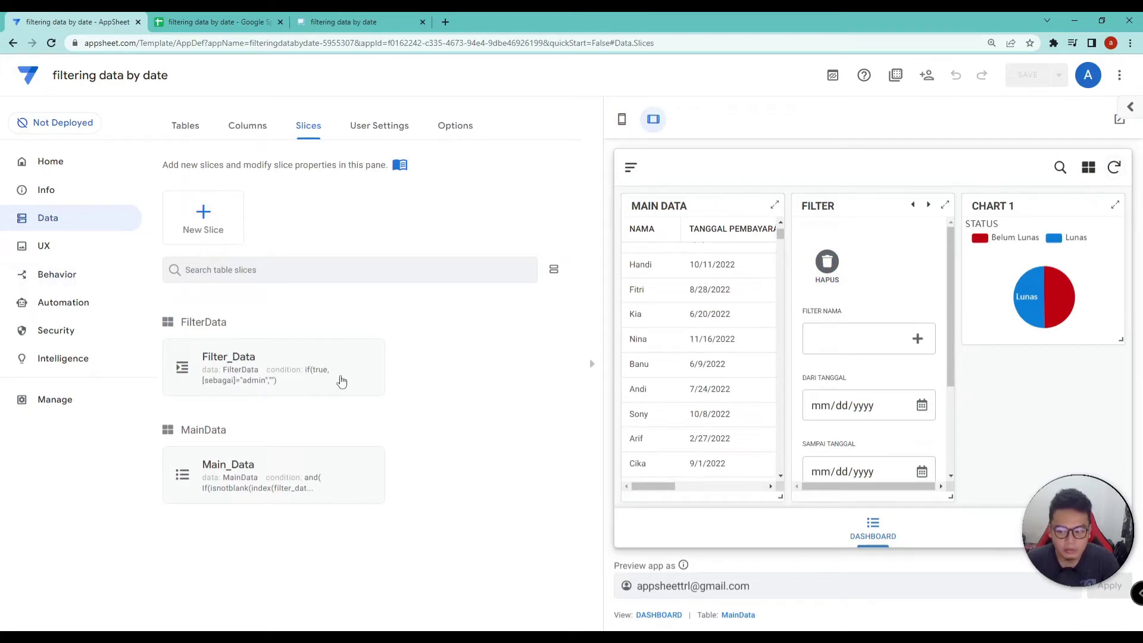
# Step: Open the app's UX views and reduce the browser zoom to 90%
pyautogui.click(60, 245)
pyautogui.scroll(-1, 416, 268)
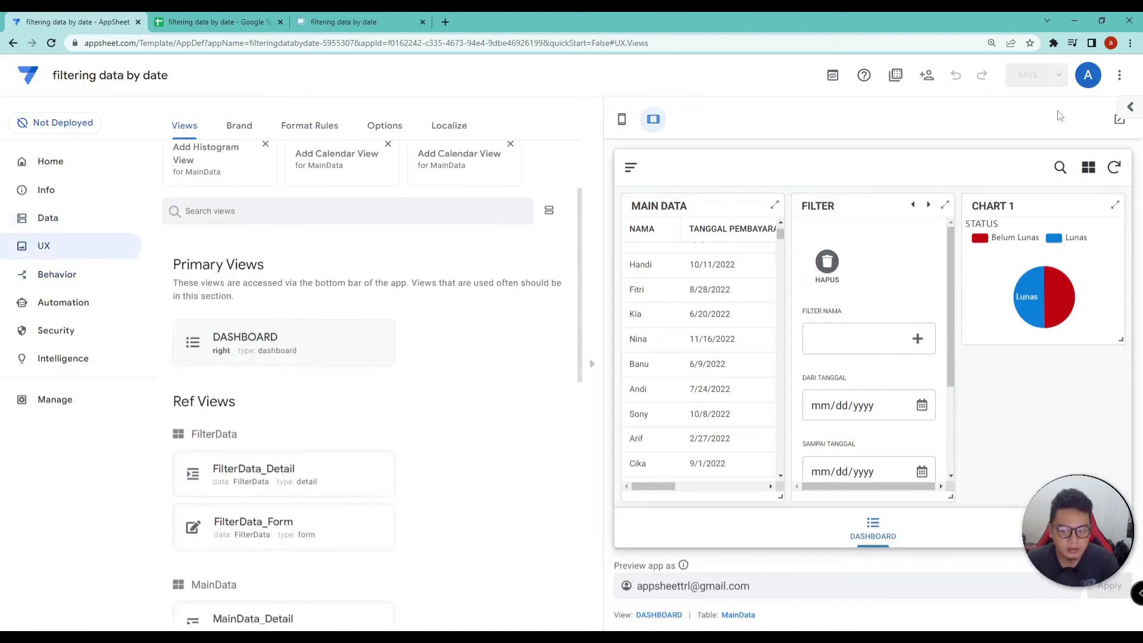
pyautogui.click(1130, 43)
pyautogui.click(1050, 154)
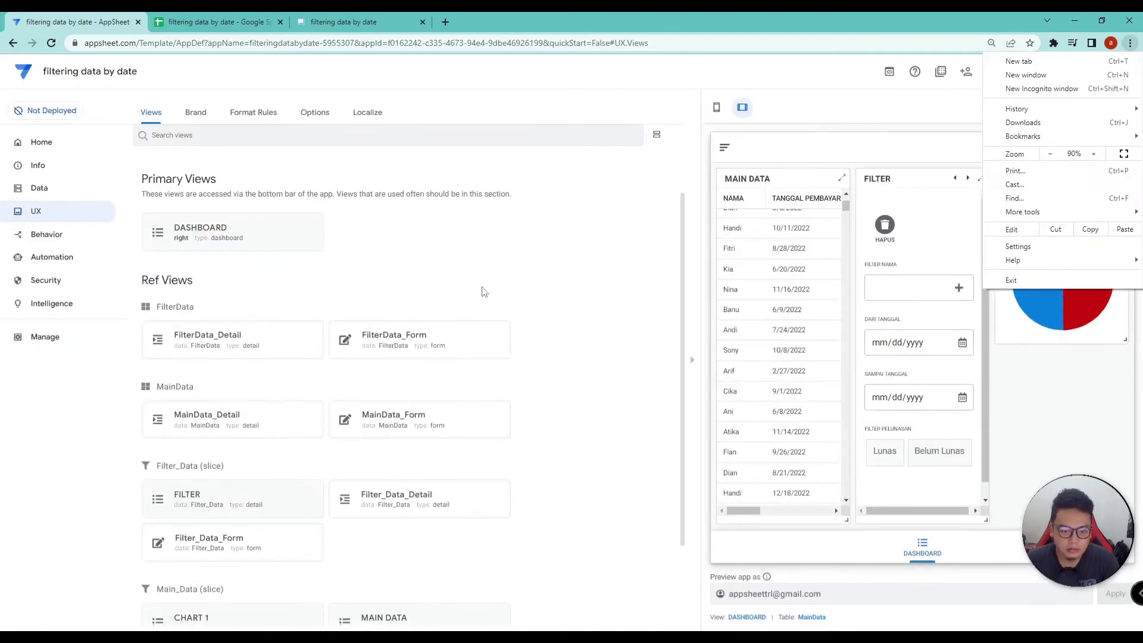
pyautogui.click(556, 262)
pyautogui.scroll(2, 322, 198)
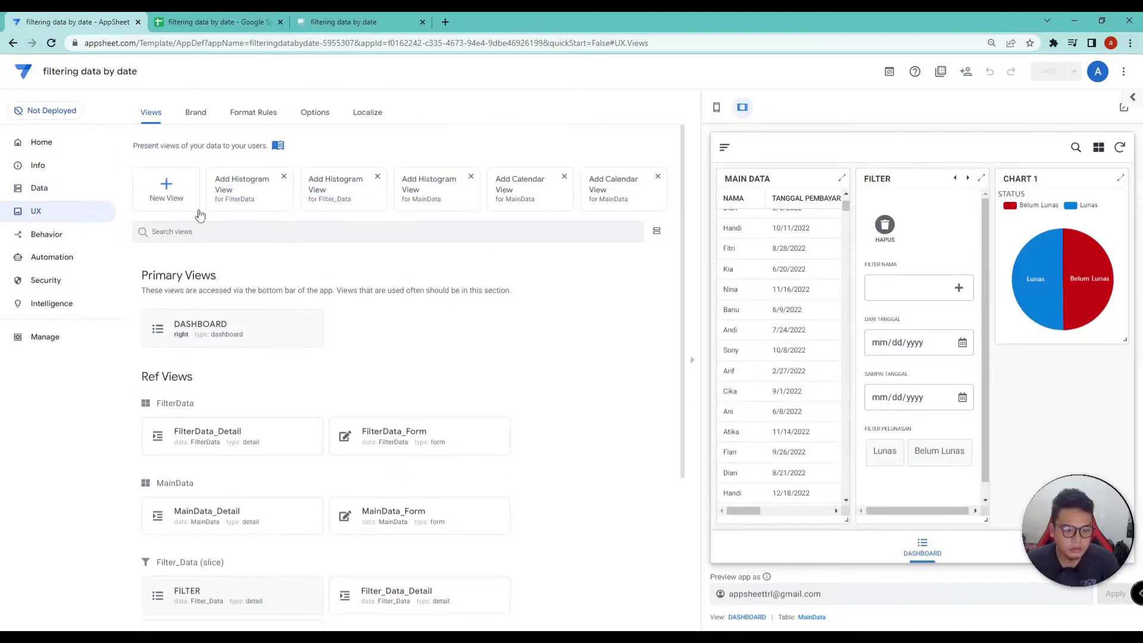
# Step: Enable Preview new features in the UX general options and save the app
pyautogui.click(321, 118)
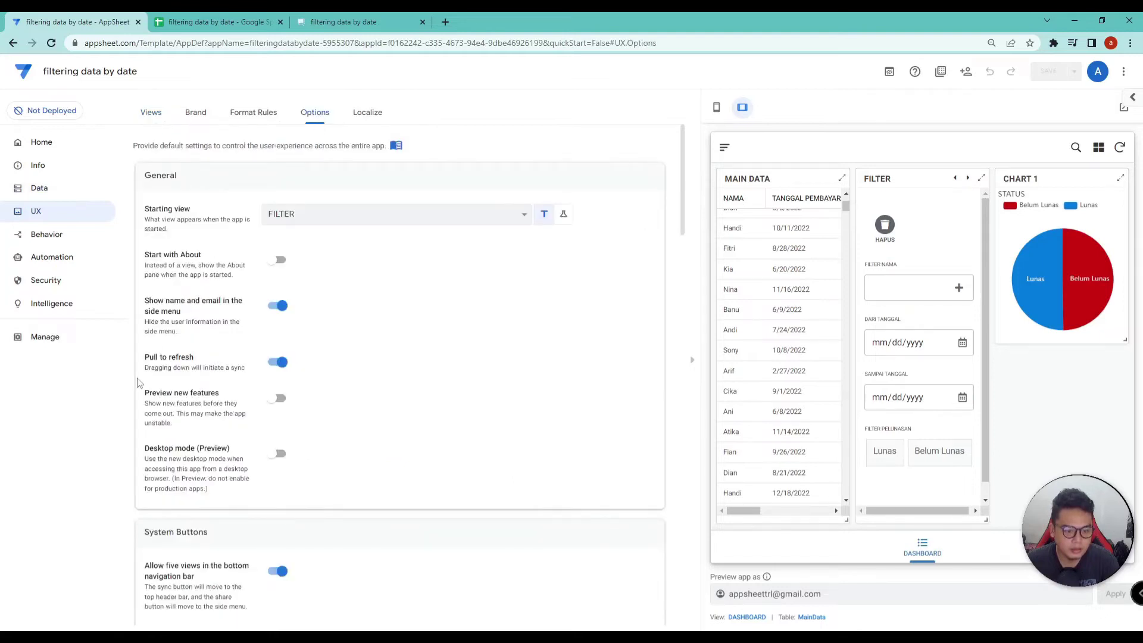
pyautogui.moveTo(145, 398); pyautogui.dragTo(224, 397)
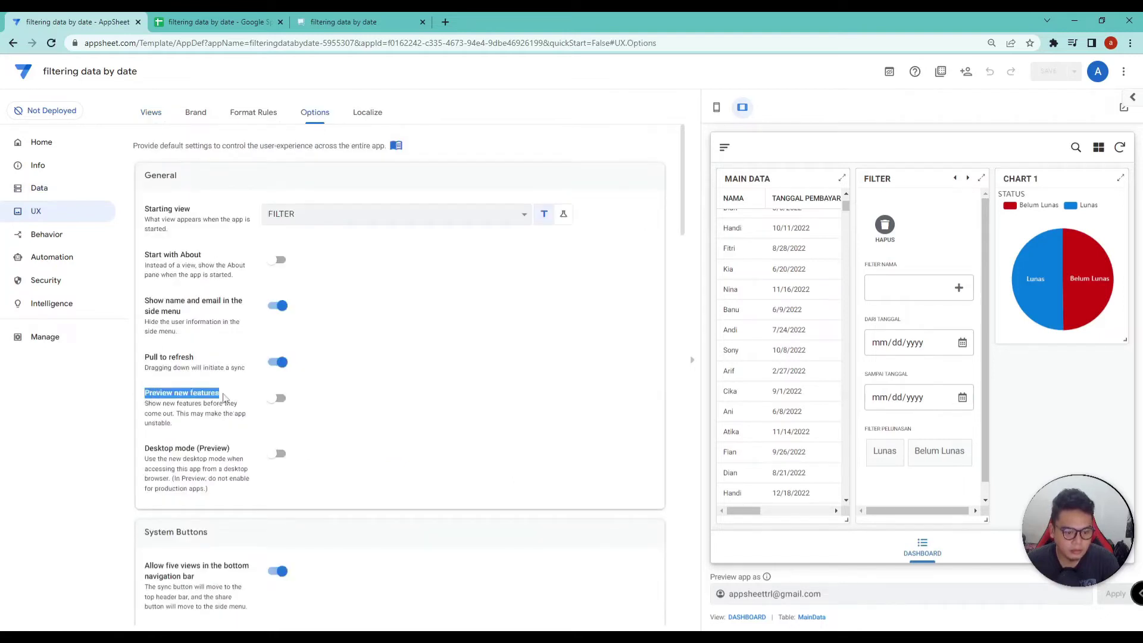
pyautogui.click(280, 400)
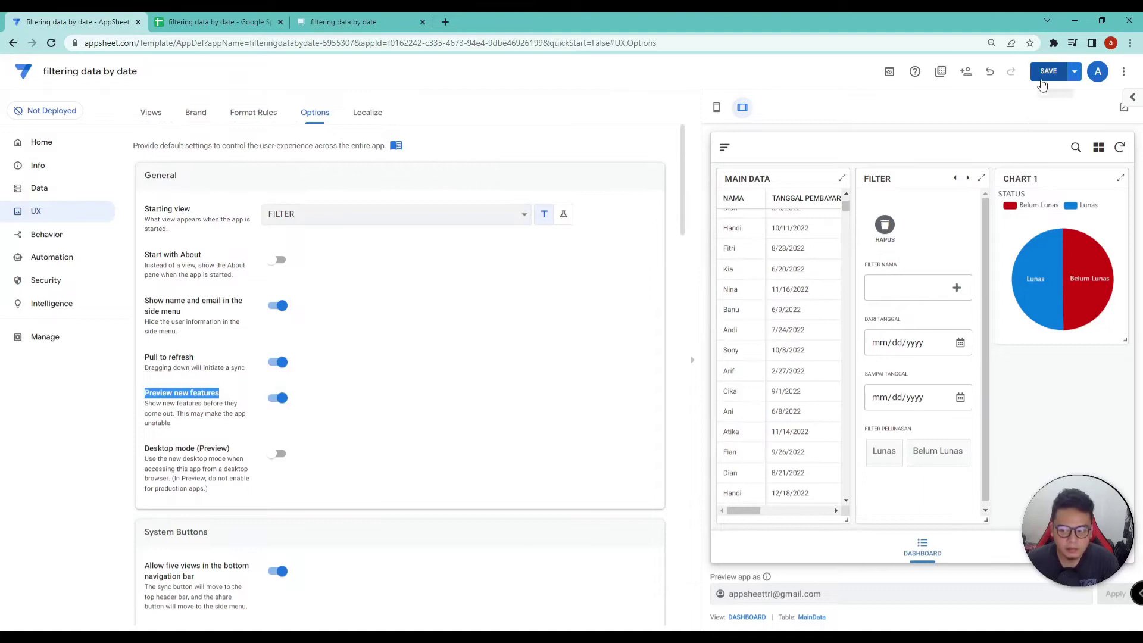
pyautogui.click(1047, 71)
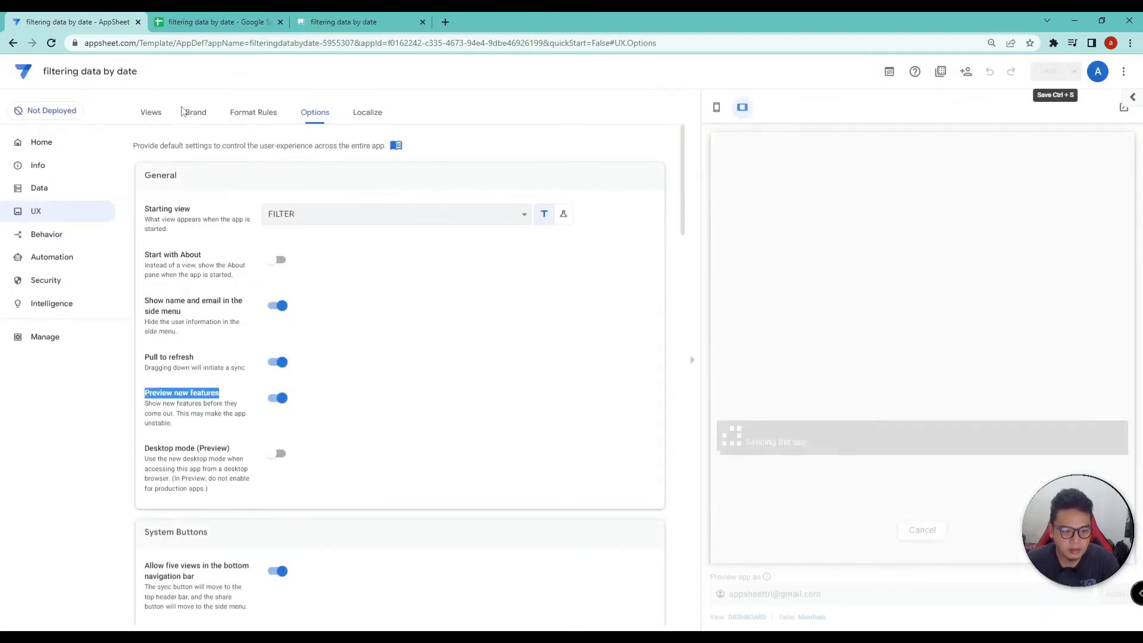
# Step: Create a new view in the UX views and set its data source to the Main_Data slice
pyautogui.click(151, 112)
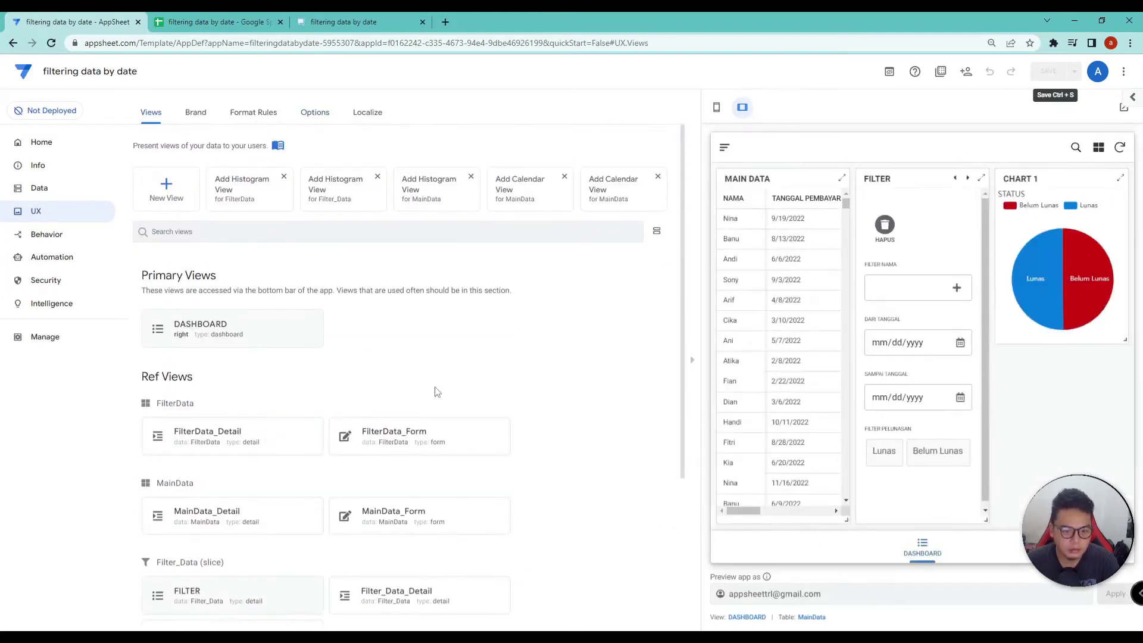
pyautogui.click(156, 190)
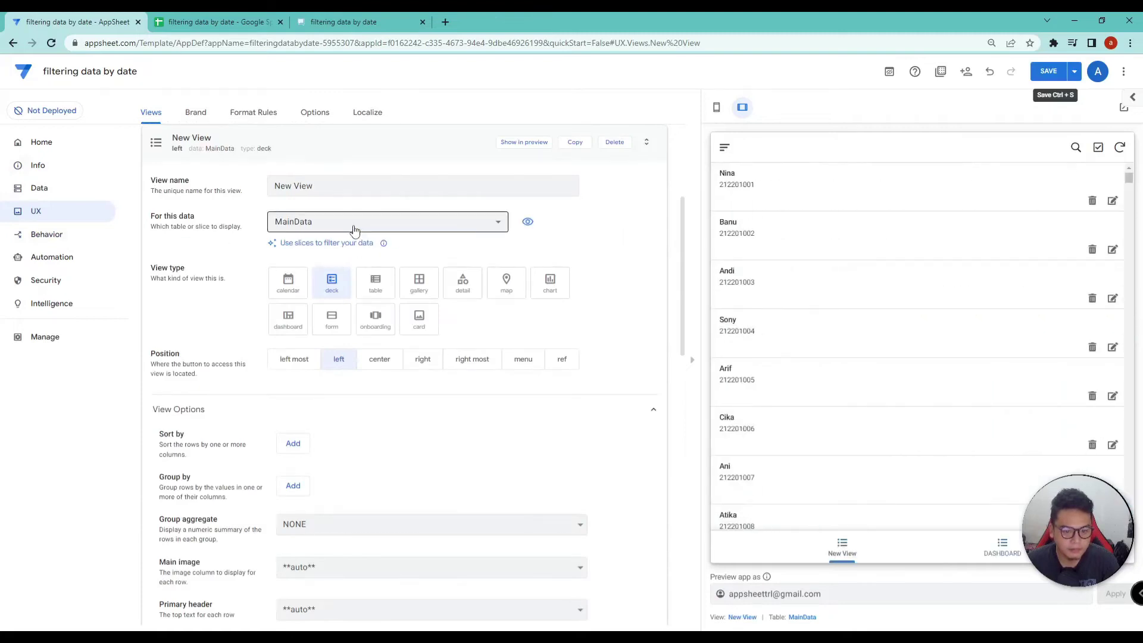
pyautogui.click(315, 223)
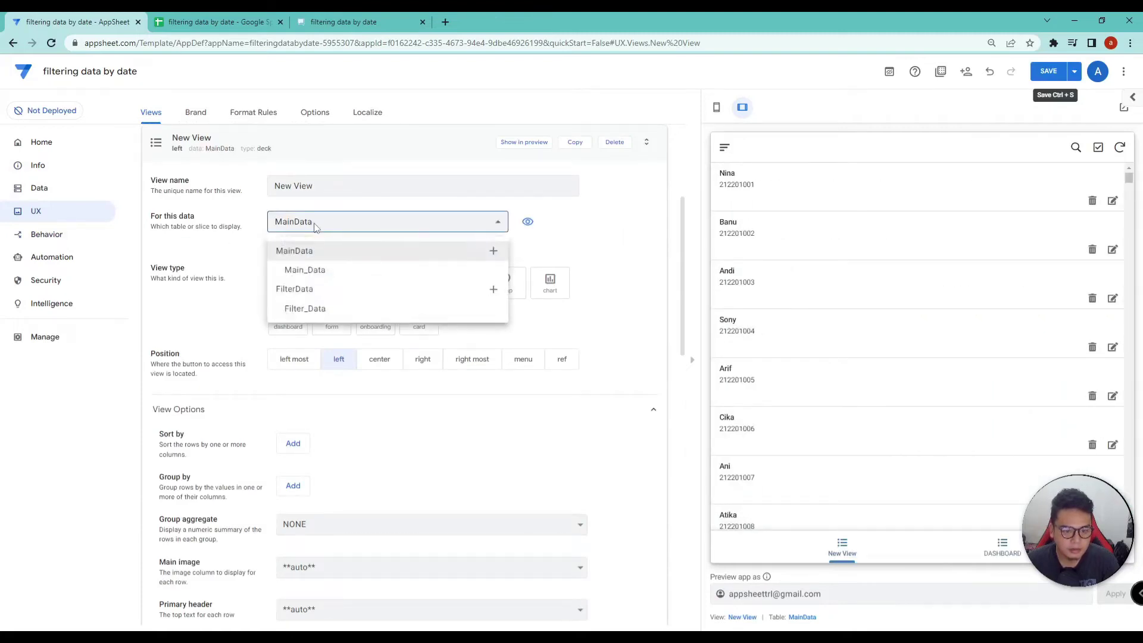
pyautogui.click(326, 271)
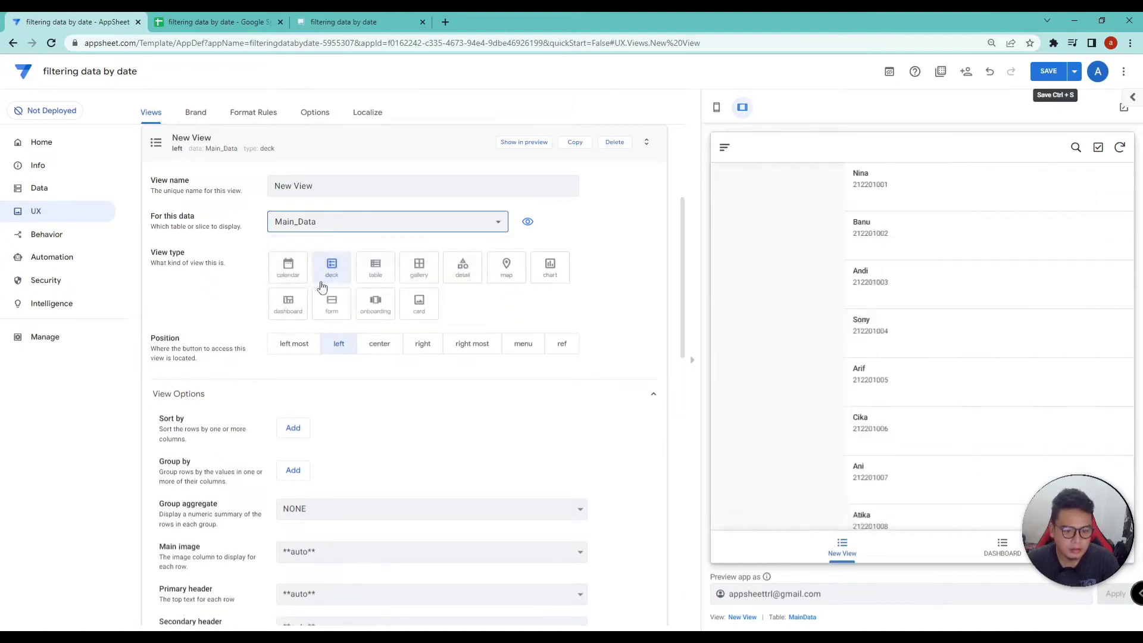
# Step: Keep Main_Data as the new view's data source, name the view chart2, and set its view type to chart
pyautogui.click(391, 221)
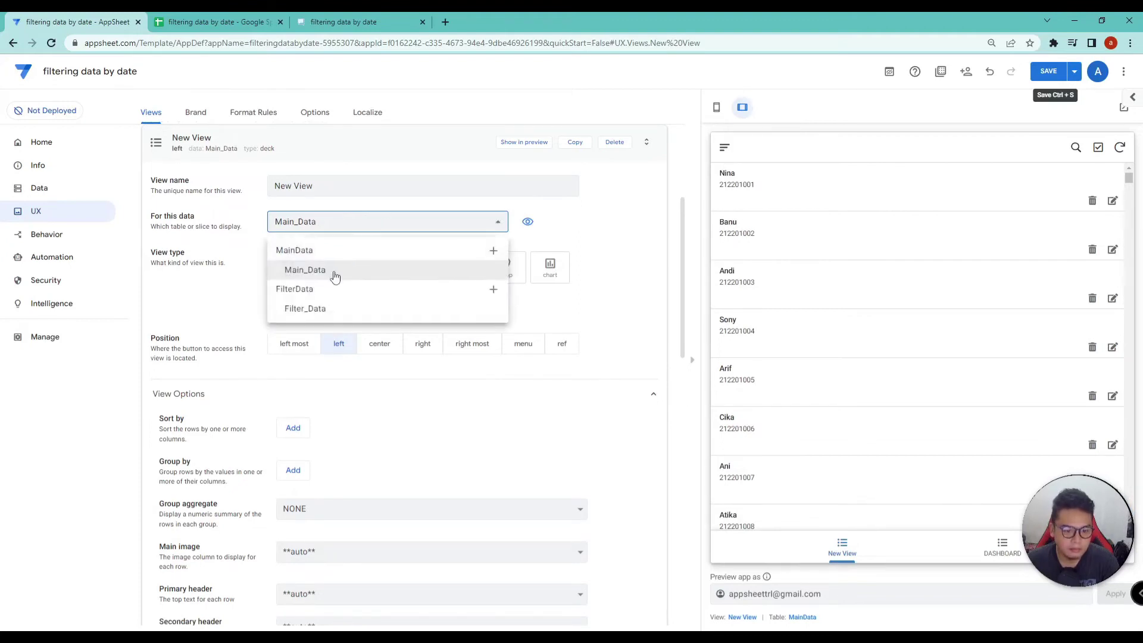
pyautogui.click(335, 273)
pyautogui.tripleClick(357, 185)
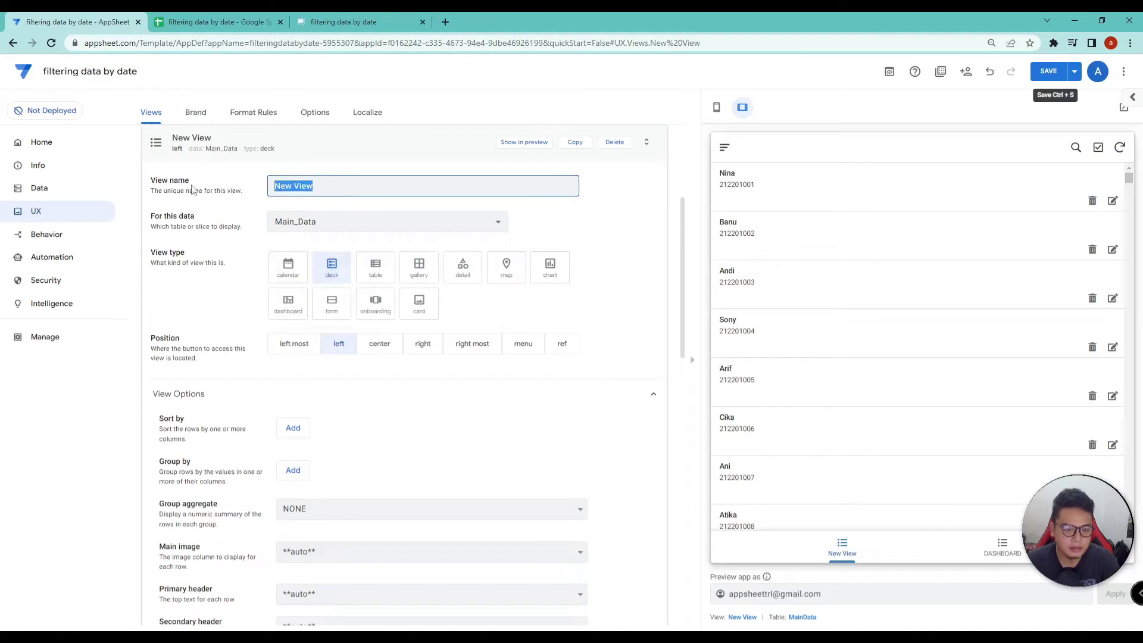
pyautogui.write('cha')
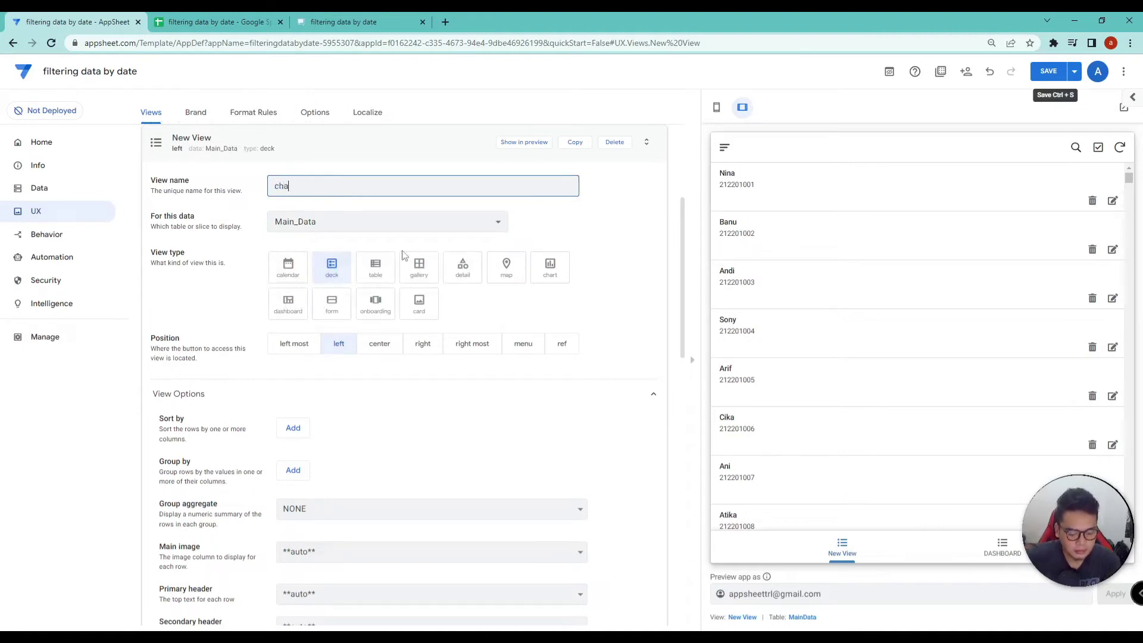
pyautogui.write('rt2')
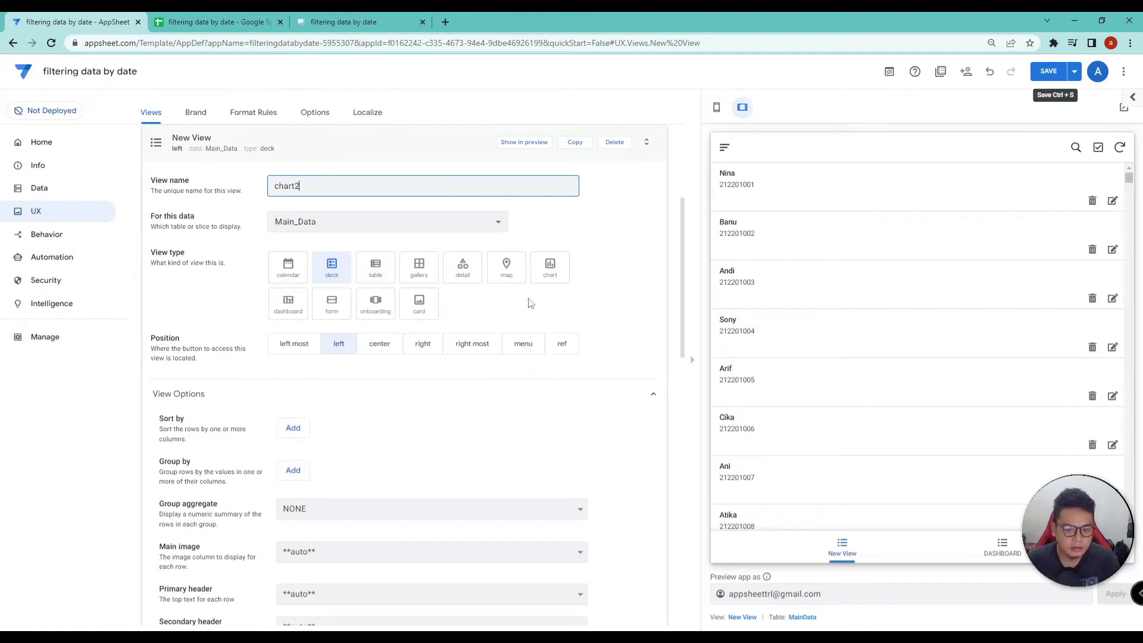
pyautogui.click(550, 269)
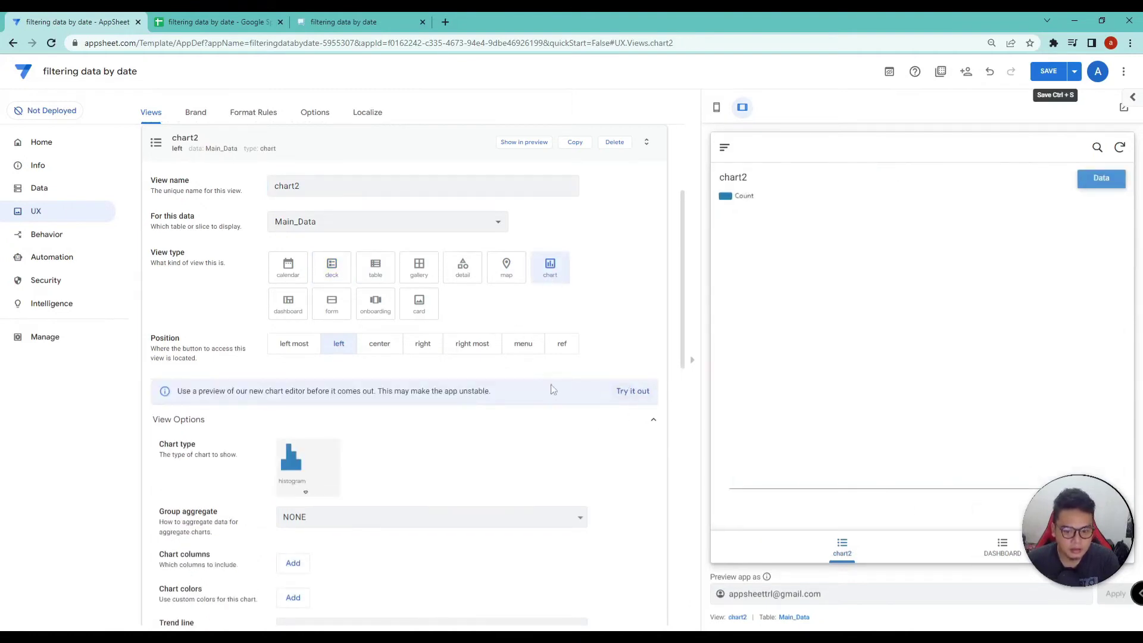
# Step: Switch chart2 to the preview of the new chart editor and add NAMA as the Major field
pyautogui.moveTo(177, 392); pyautogui.dragTo(240, 393)
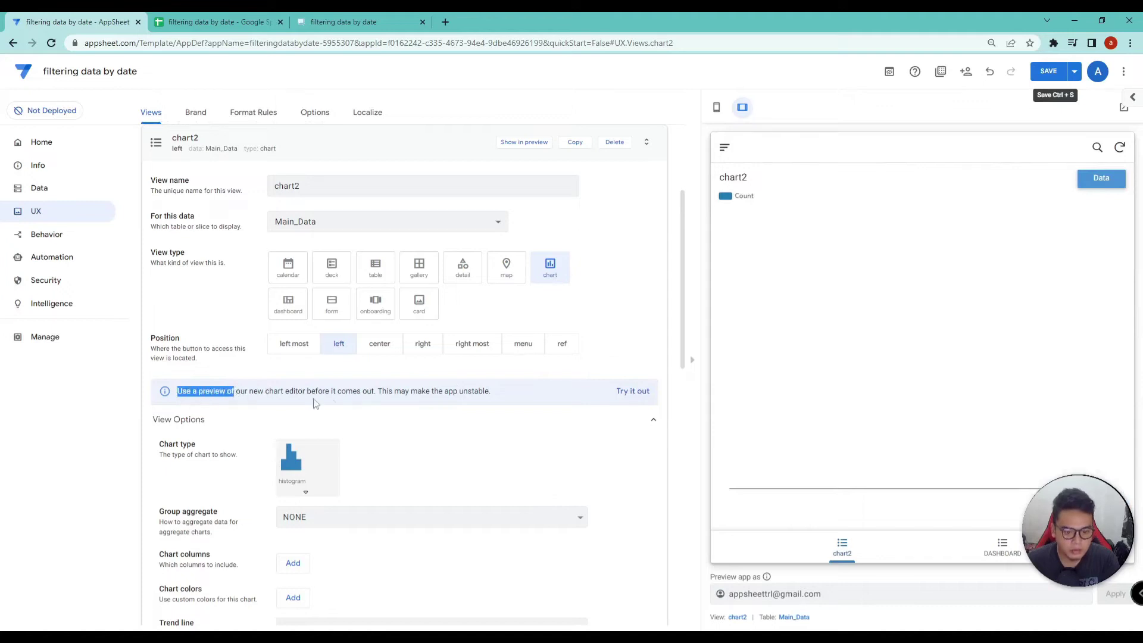
pyautogui.scroll(-1, 586, 364)
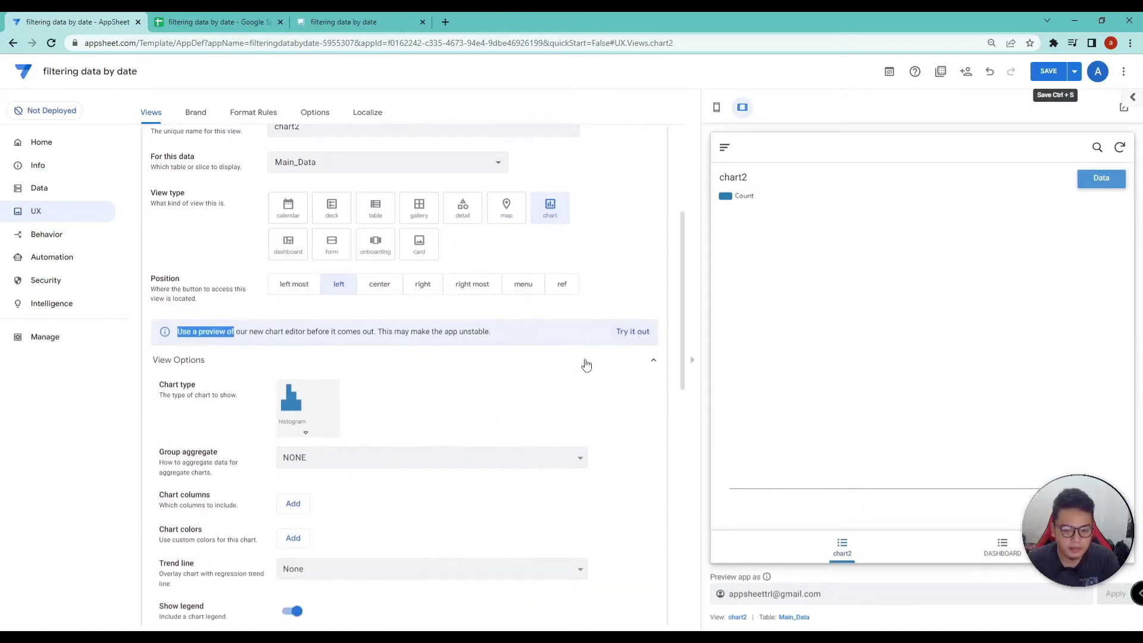
pyautogui.click(629, 334)
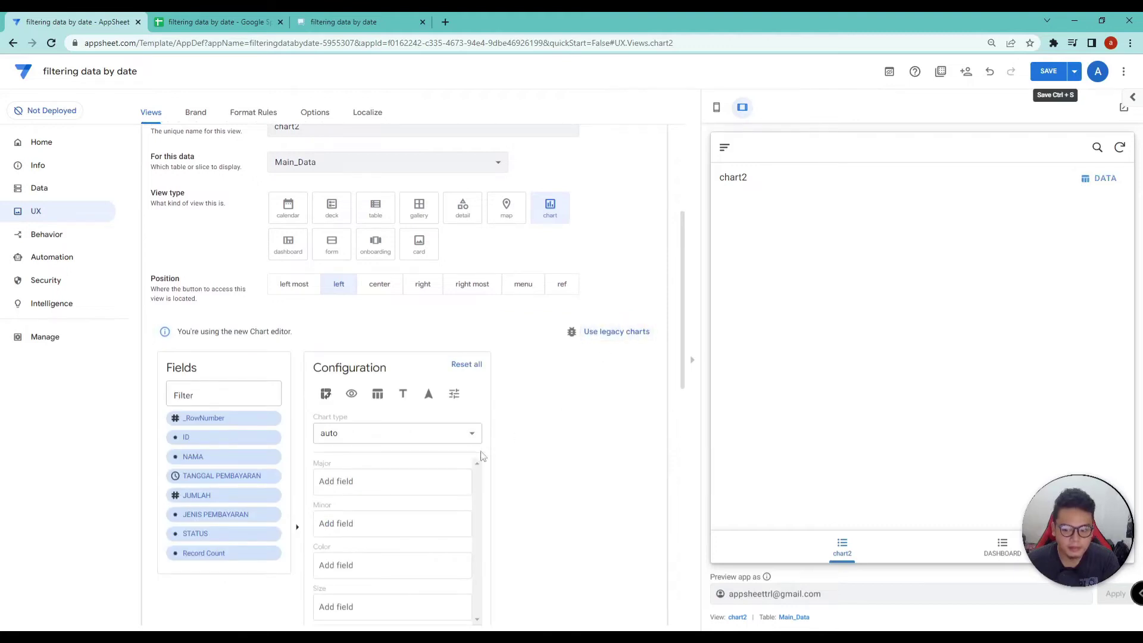
pyautogui.scroll(-1, 536, 462)
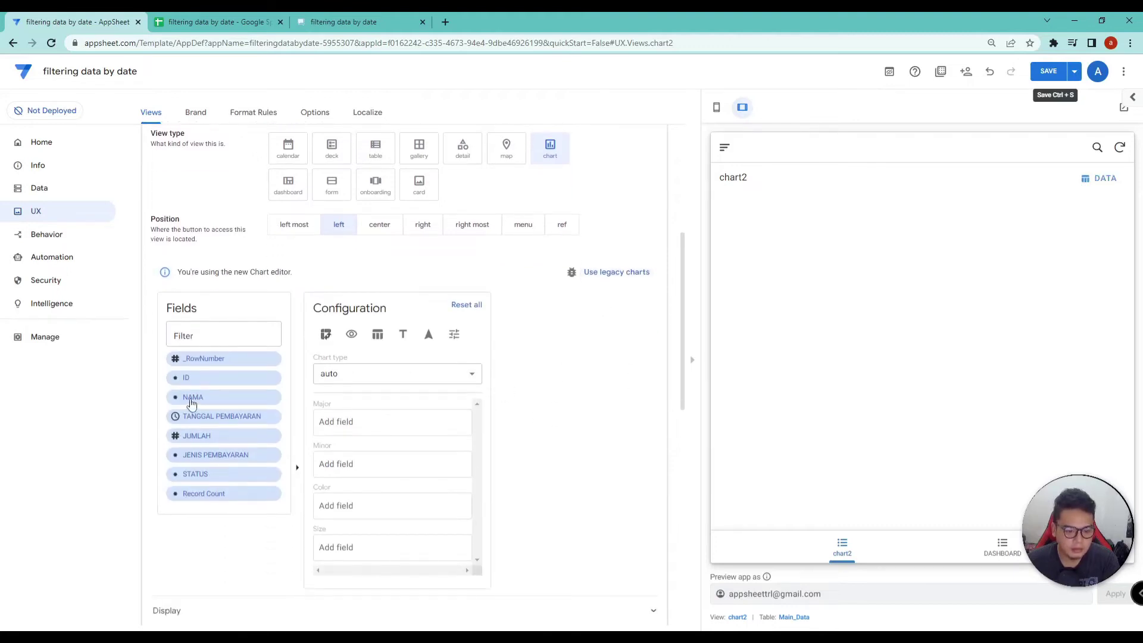
pyautogui.moveTo(186, 404); pyautogui.dragTo(338, 424)
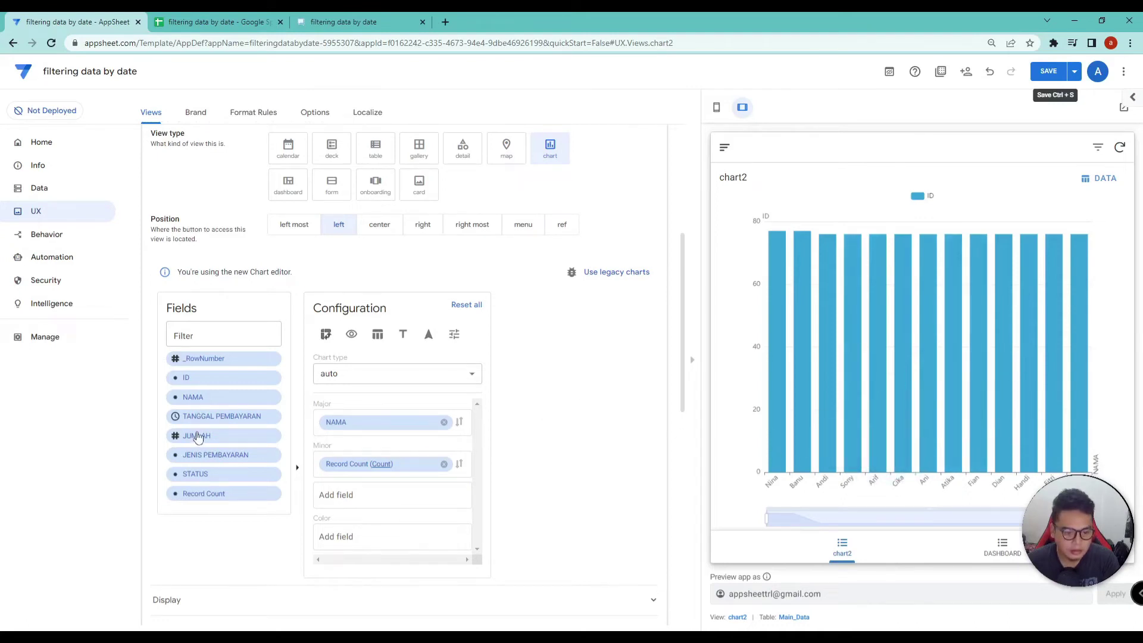
# Step: Try STATUS as an additional Minor field in chart2, examine its bars, and remove the field again
pyautogui.moveTo(194, 476); pyautogui.dragTo(381, 504)
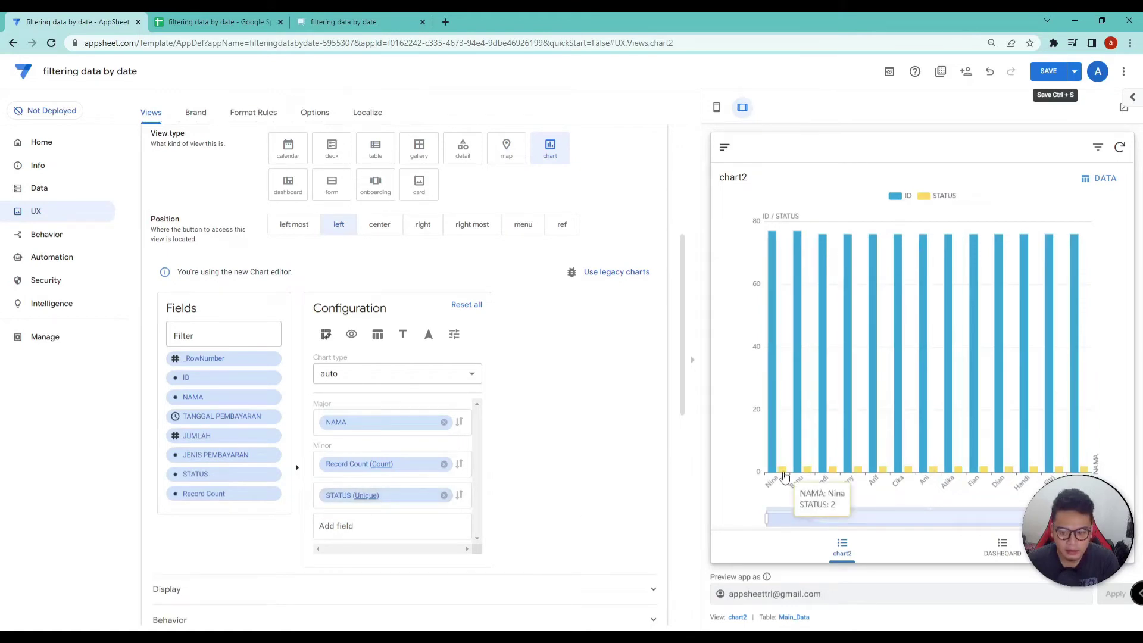
pyautogui.moveTo(809, 474)
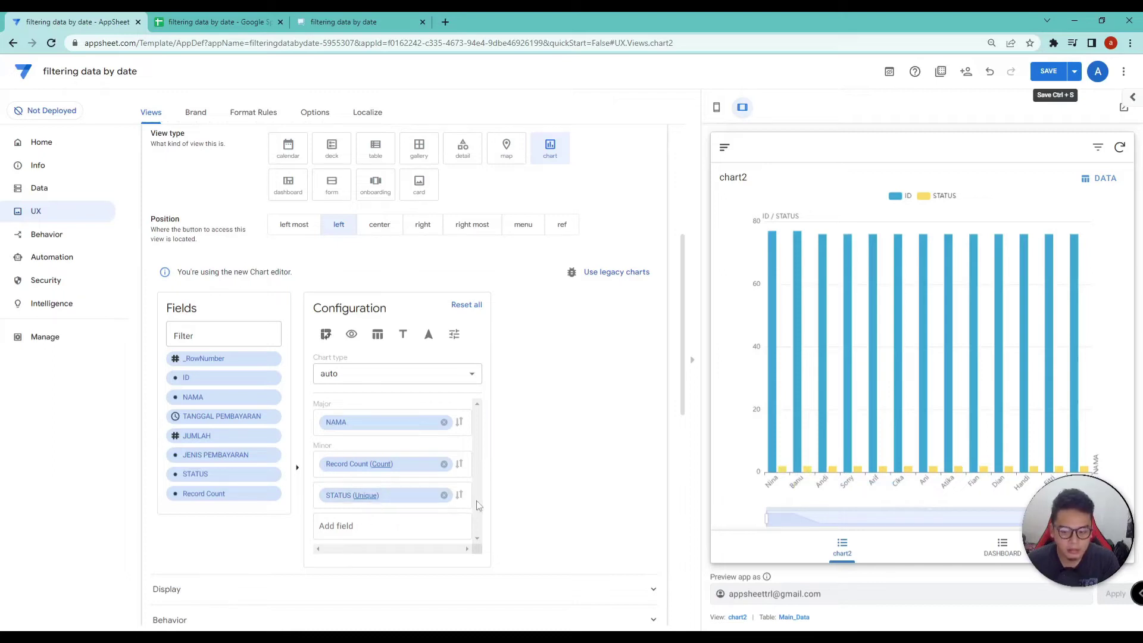
pyautogui.click(443, 495)
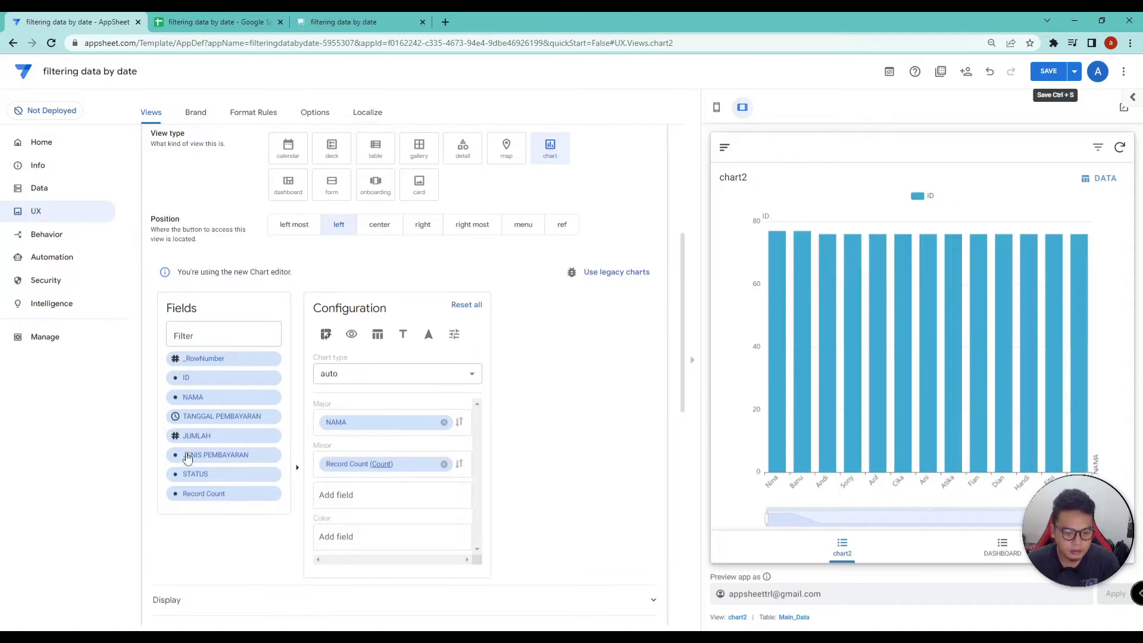
# Step: Add JENIS PEMBAYARAN as a Minor field in chart2, check its bars in the preview, and save the app
pyautogui.moveTo(196, 456); pyautogui.dragTo(340, 506)
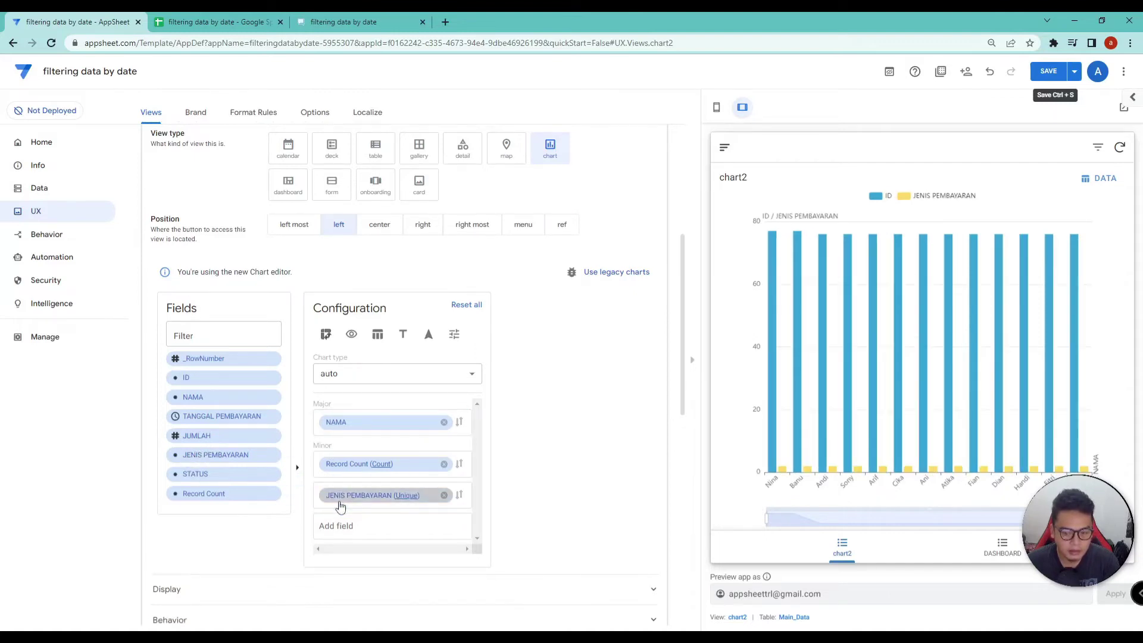
pyautogui.click(783, 471)
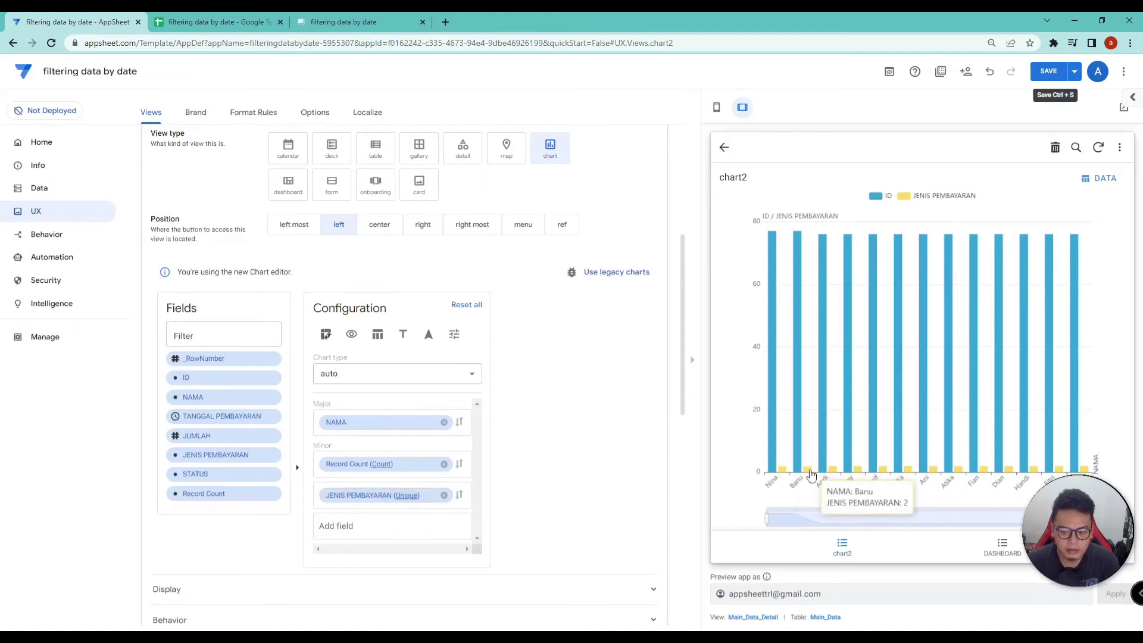
pyautogui.click(725, 152)
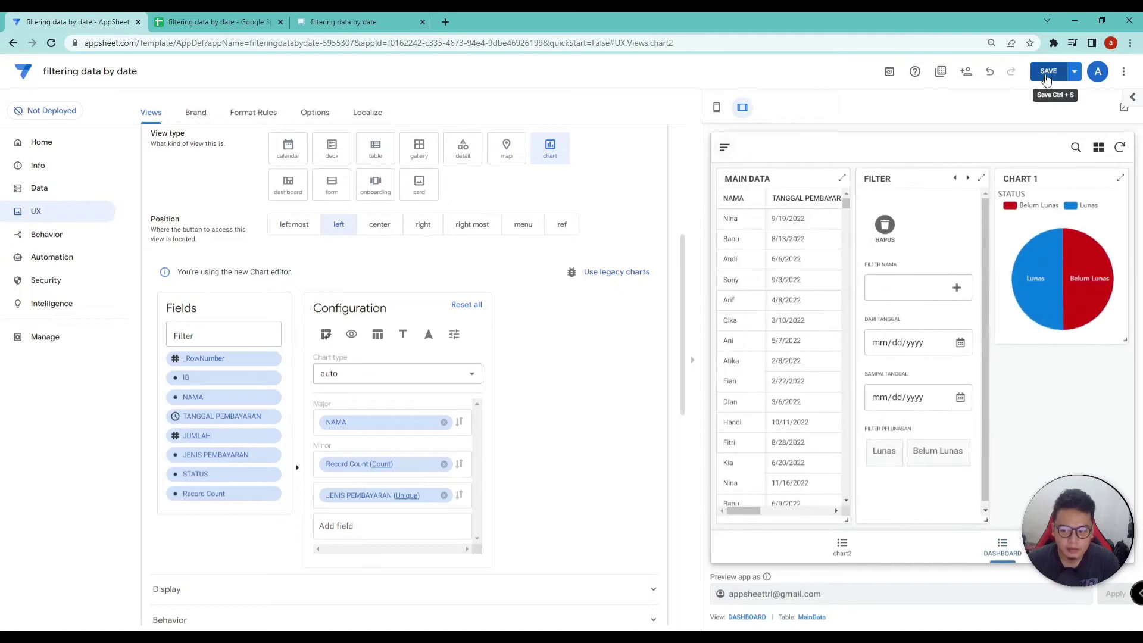
pyautogui.click(1046, 73)
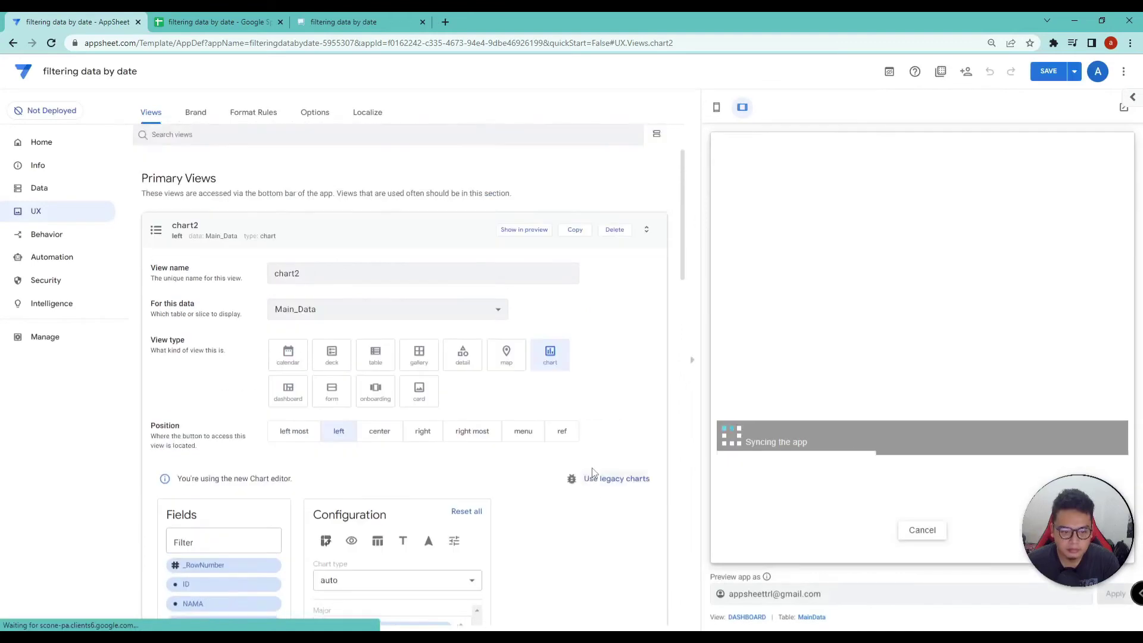
# Step: Open the DASHBOARD view's settings and add chart2 to its view entries
pyautogui.scroll(1, 536, 404)
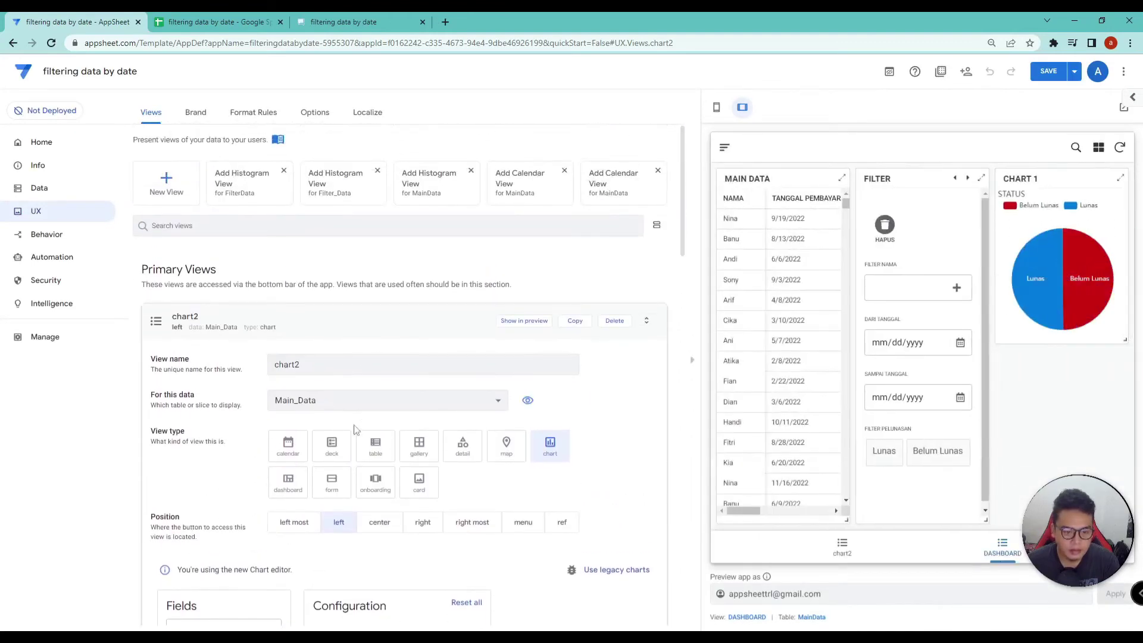
pyautogui.click(330, 322)
pyautogui.click(415, 322)
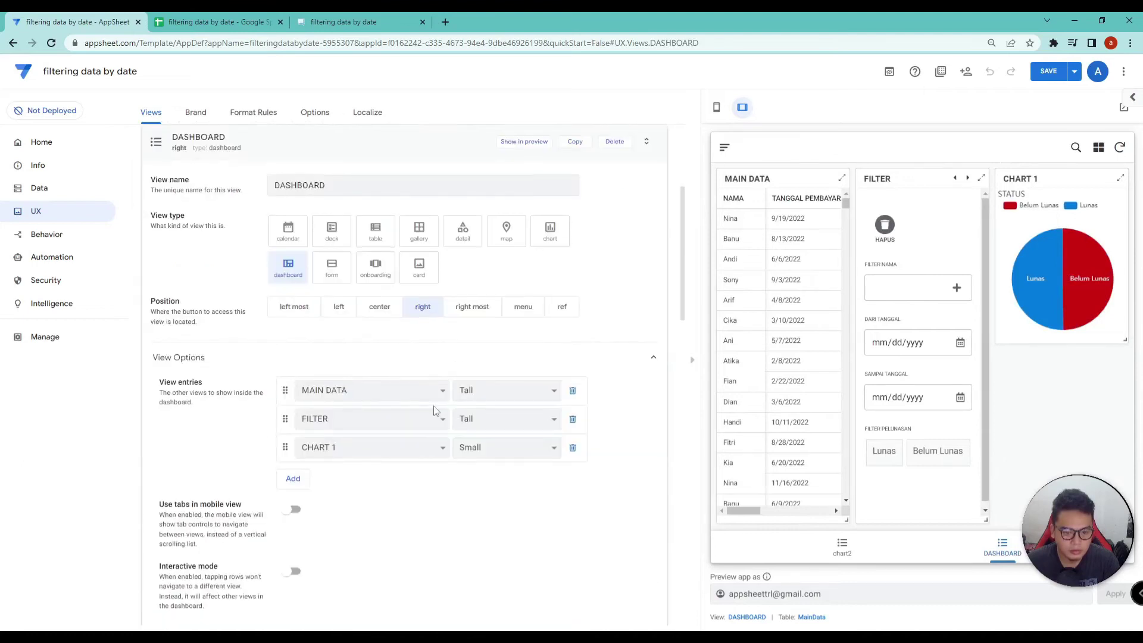
pyautogui.scroll(-1, 446, 333)
pyautogui.click(294, 418)
pyautogui.click(316, 424)
pyautogui.click(523, 464)
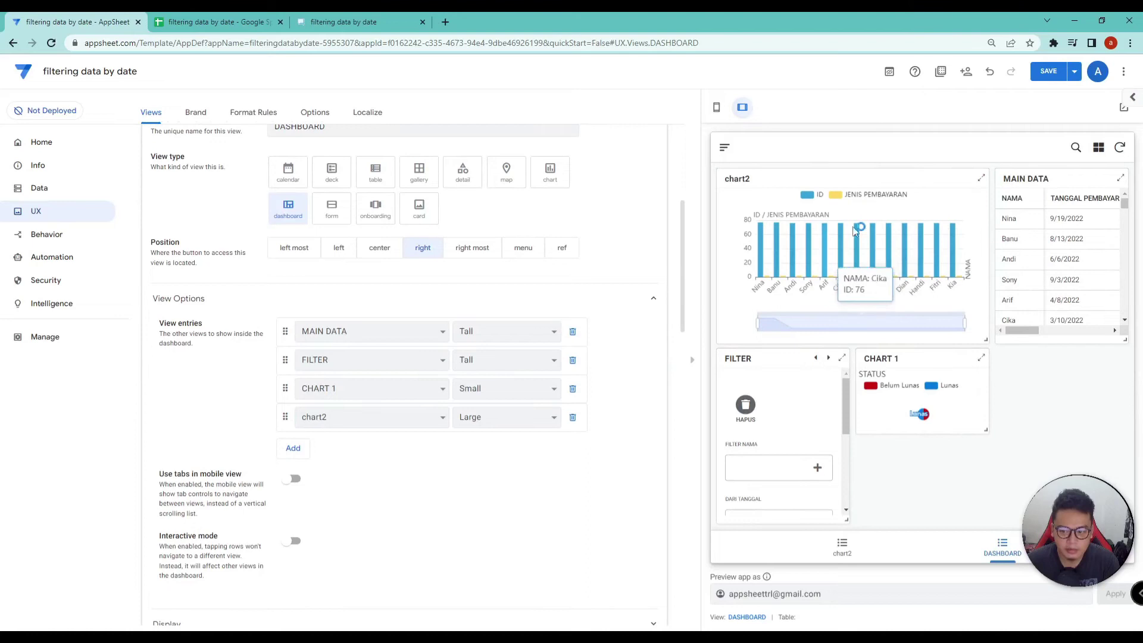
# Step: Set the size of the chart2 entry in the dashboard to Small and save the app
pyautogui.moveTo(835, 284)
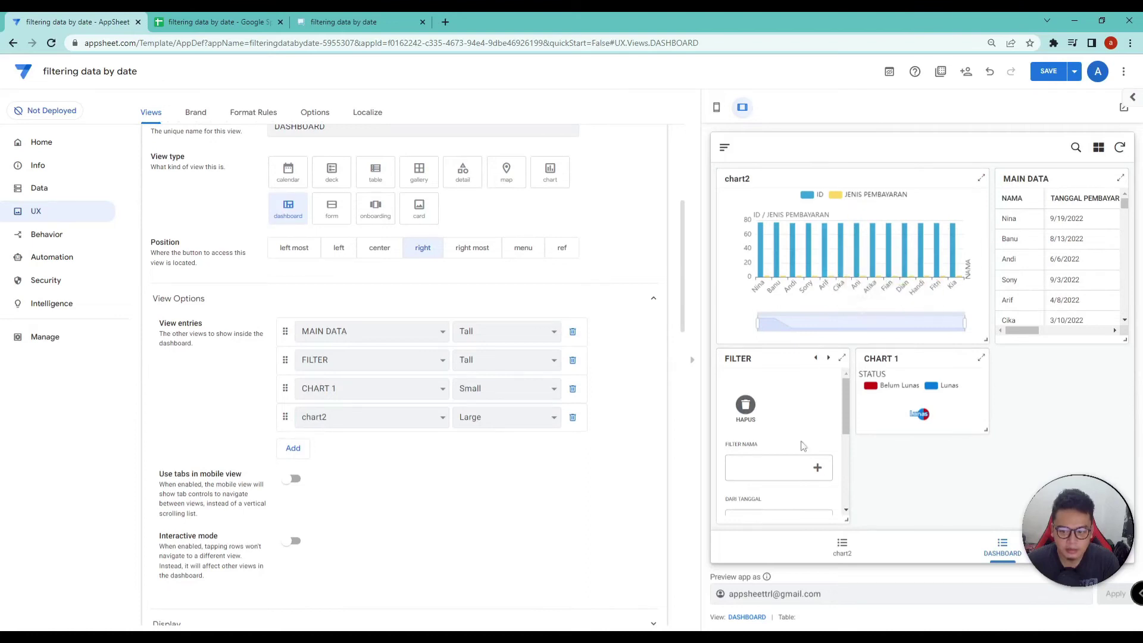
pyautogui.click(485, 421)
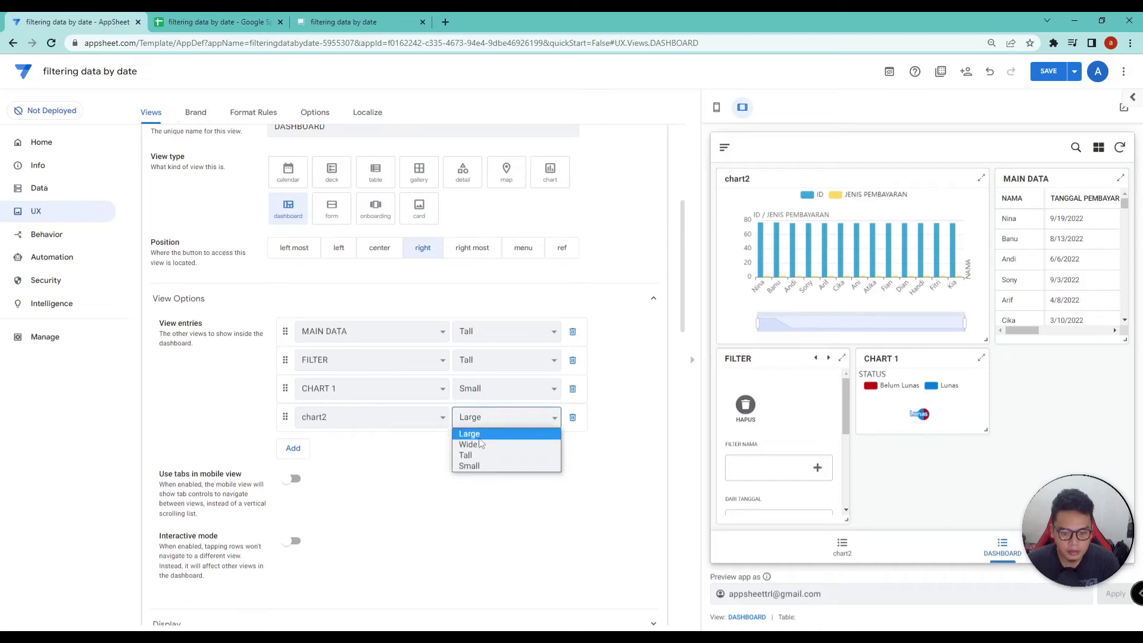
pyautogui.click(482, 466)
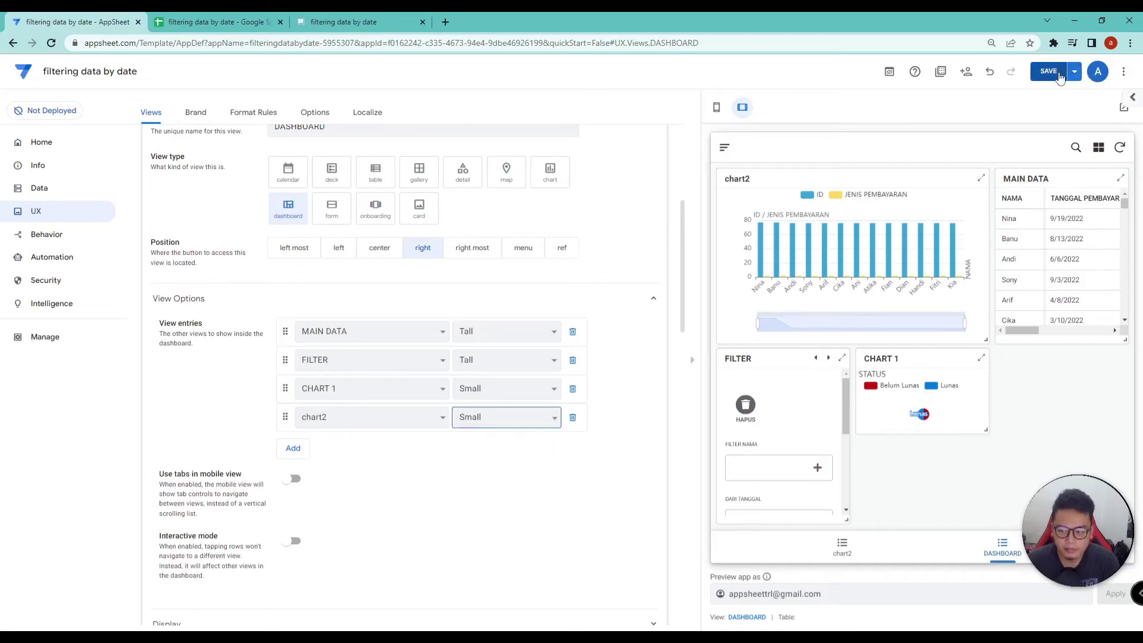
pyautogui.click(1048, 70)
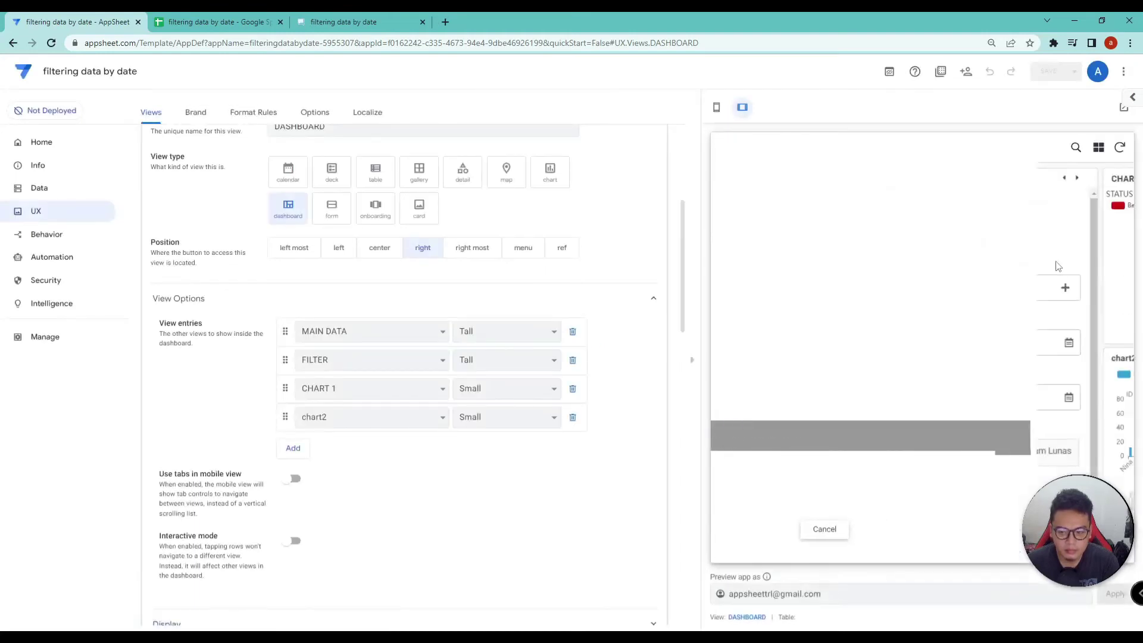
# Step: Switch to the running app, sync it, and test the charts by selecting the first four names in FILTER NAMA
pyautogui.click(393, 17)
pyautogui.click(1129, 69)
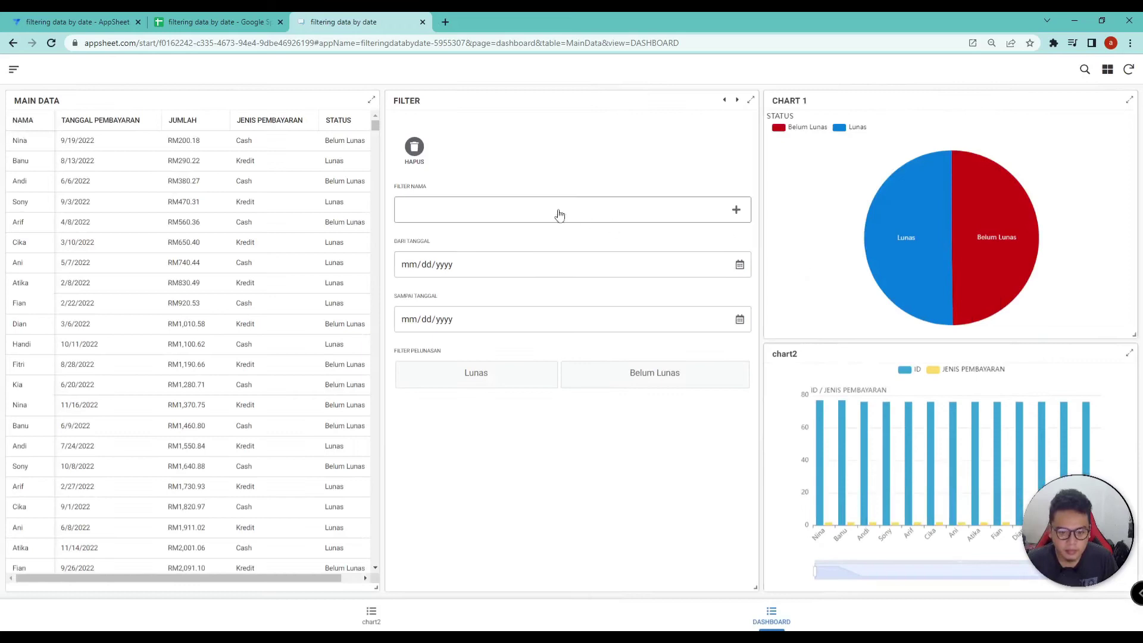
pyautogui.click(522, 209)
pyautogui.click(445, 132)
pyautogui.click(445, 156)
pyautogui.click(445, 181)
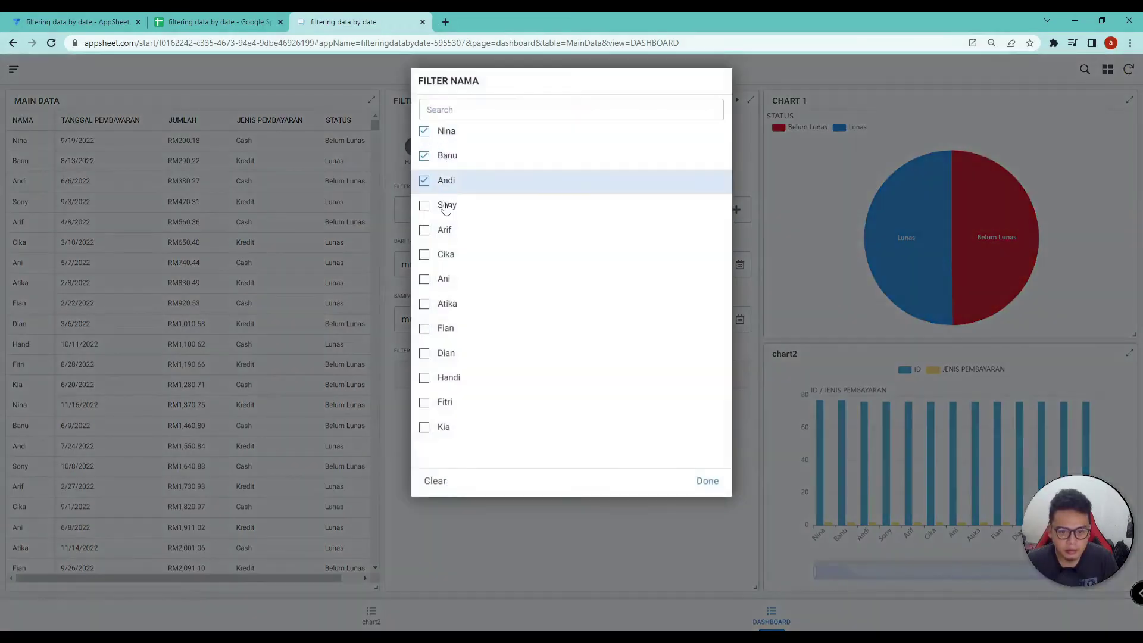
pyautogui.click(447, 205)
pyautogui.click(706, 481)
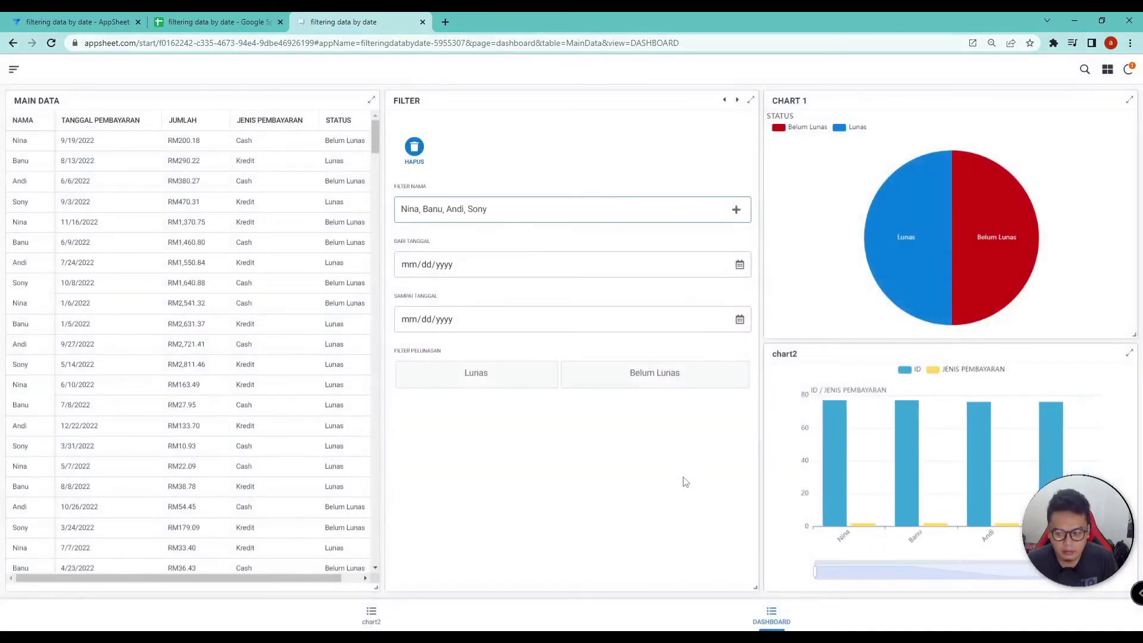
pyautogui.moveTo(872, 529)
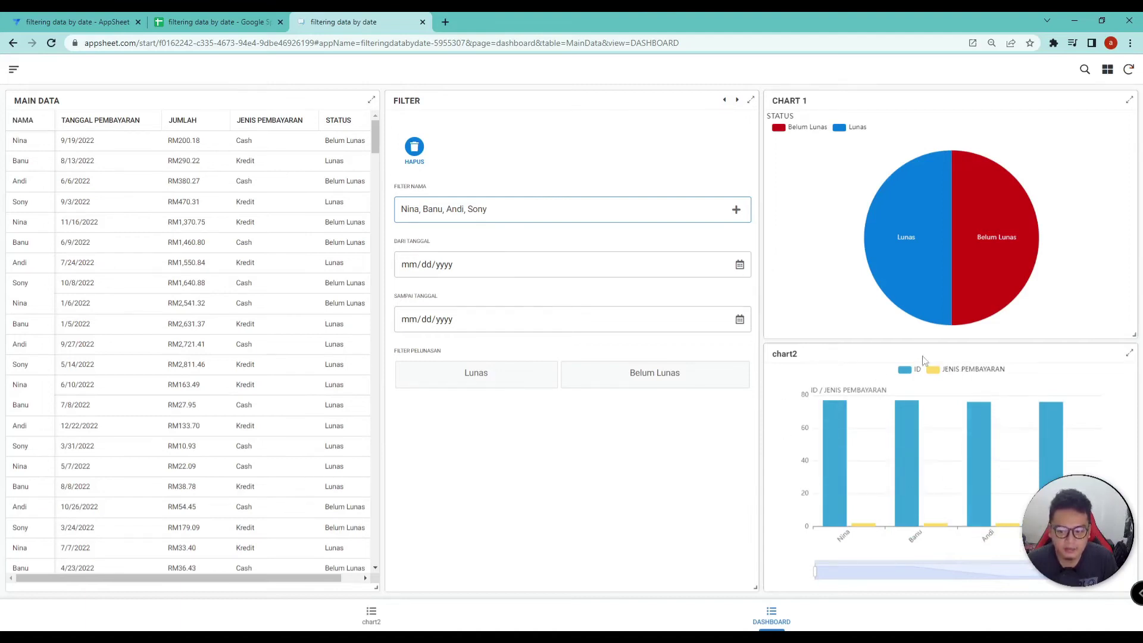
# Step: Return to the app editor and create another new view that uses the Main_Data slice
pyautogui.click(23, 17)
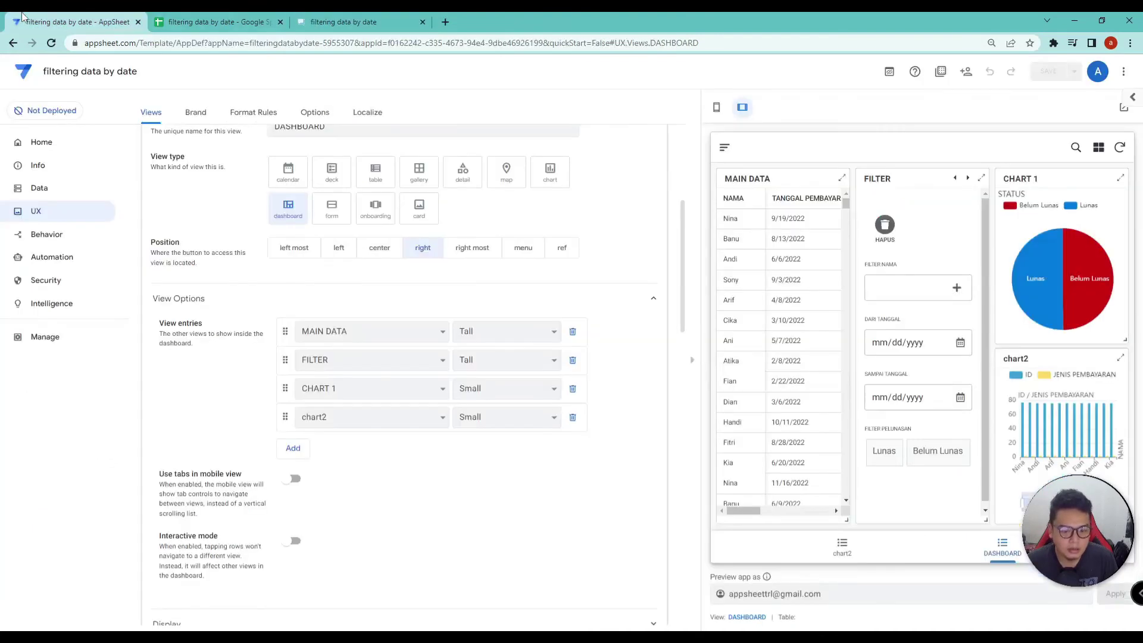
pyautogui.scroll(5, 536, 292)
pyautogui.click(388, 319)
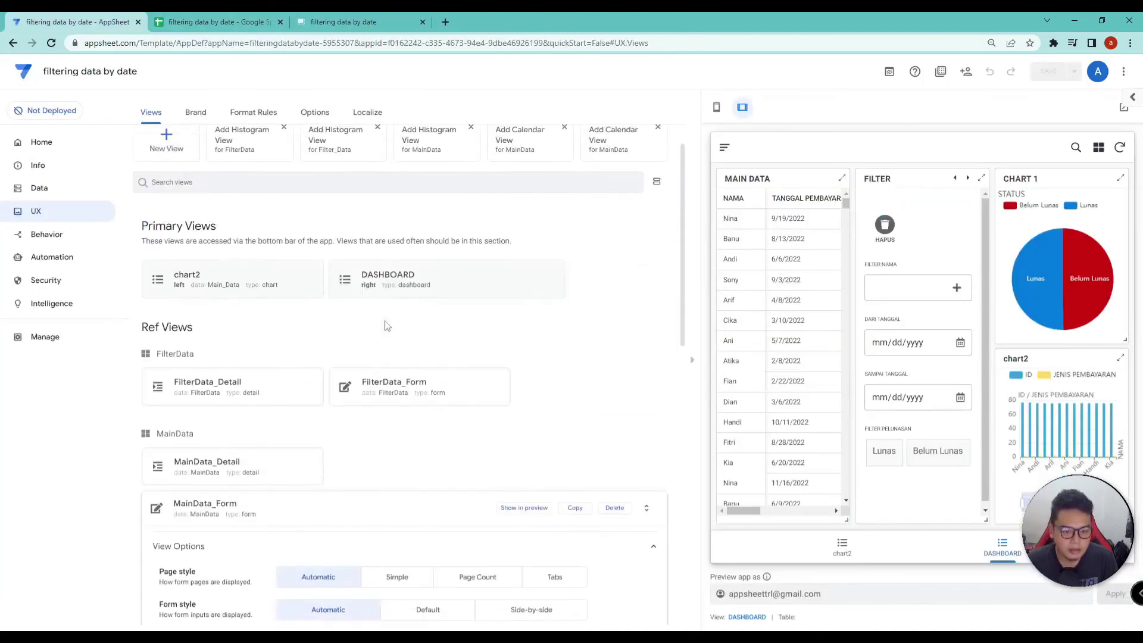
pyautogui.scroll(1, 196, 226)
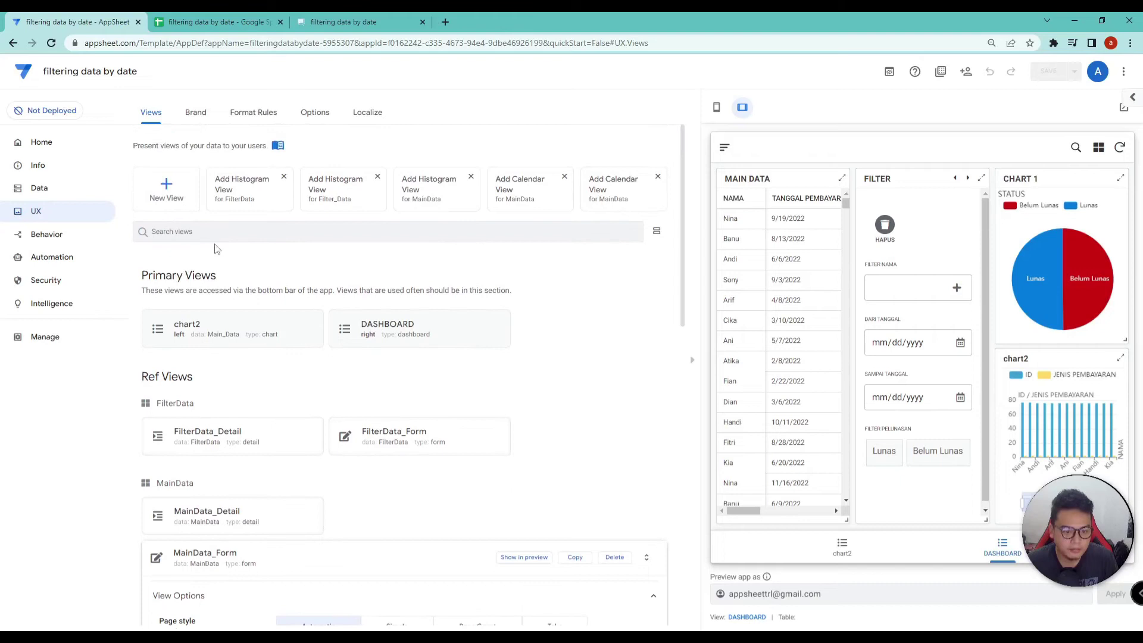
pyautogui.click(170, 196)
pyautogui.click(323, 225)
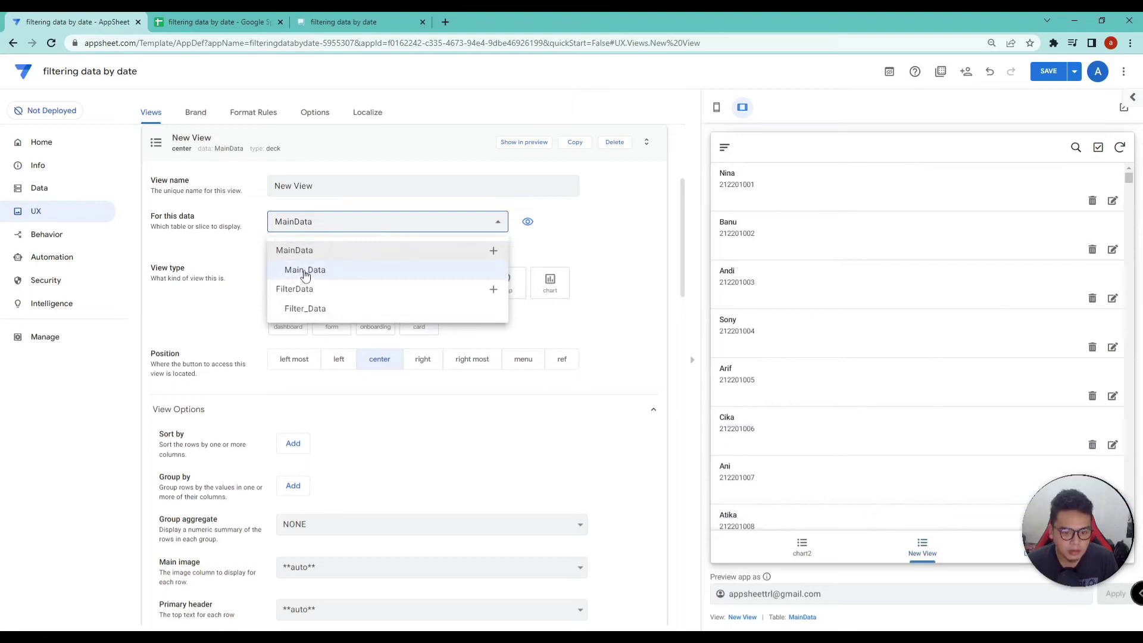
pyautogui.click(305, 270)
# Step: Name the new view chart3 and set its view type to chart
pyautogui.click(279, 187)
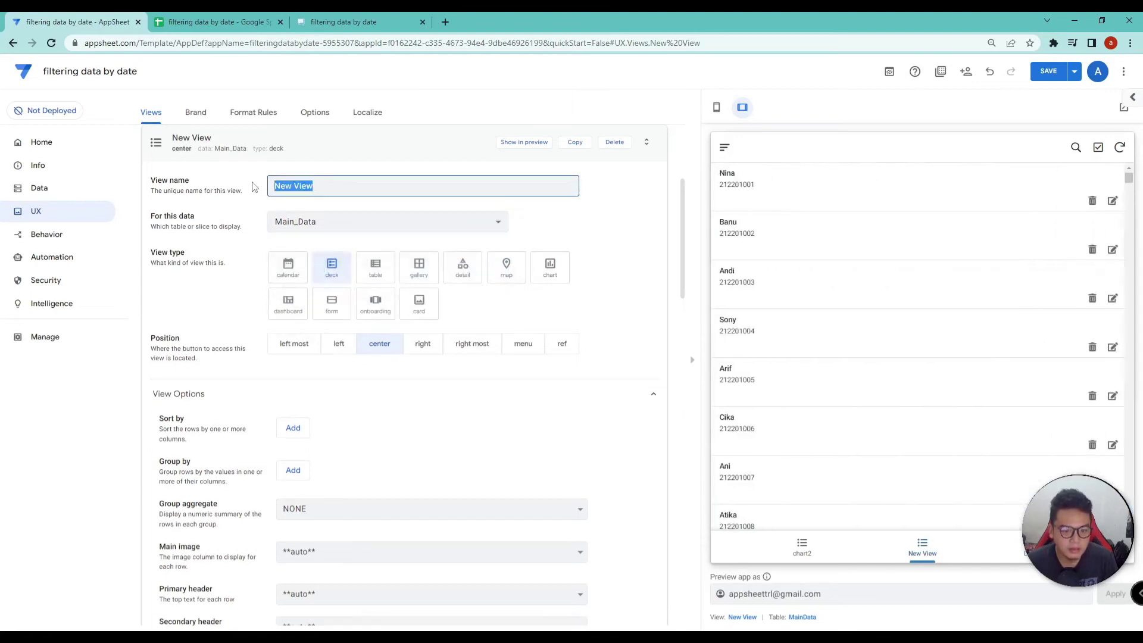
pyautogui.write('chart3')
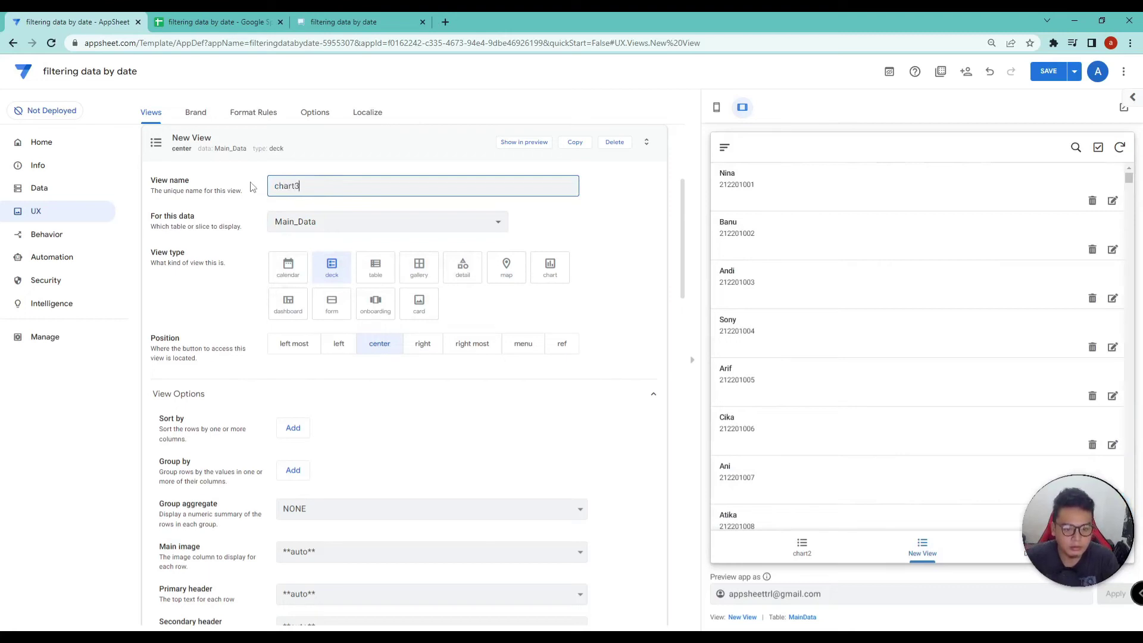
pyautogui.click(550, 271)
pyautogui.scroll(-2, 558, 324)
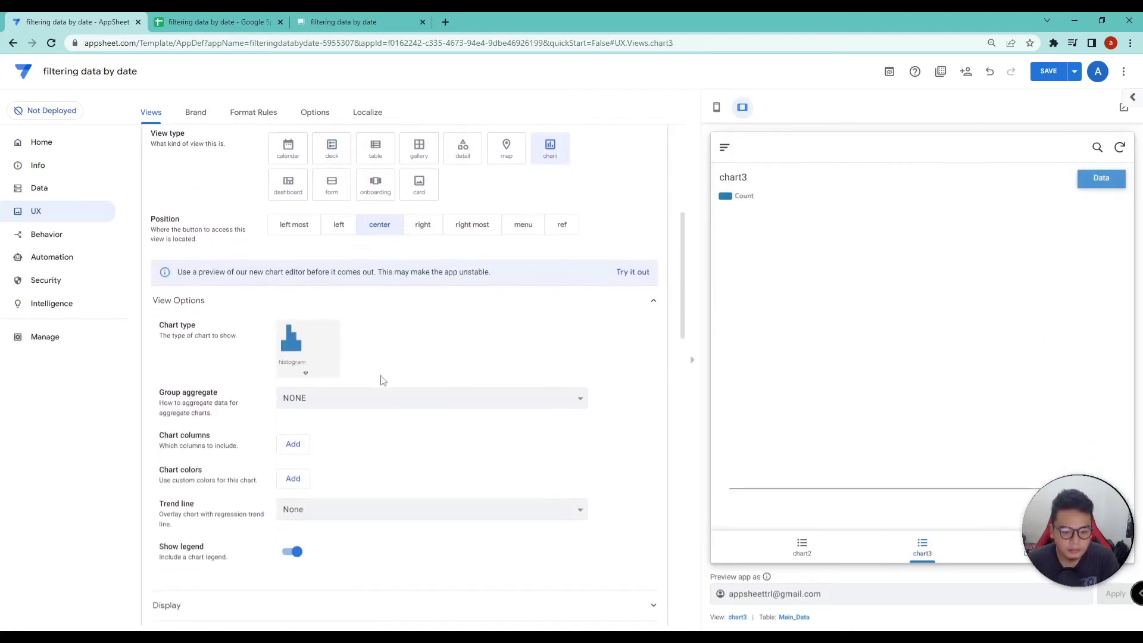
# Step: Switch chart3 to the new chart editor and set JENIS PEMBAYARAN as its major field
pyautogui.click(633, 272)
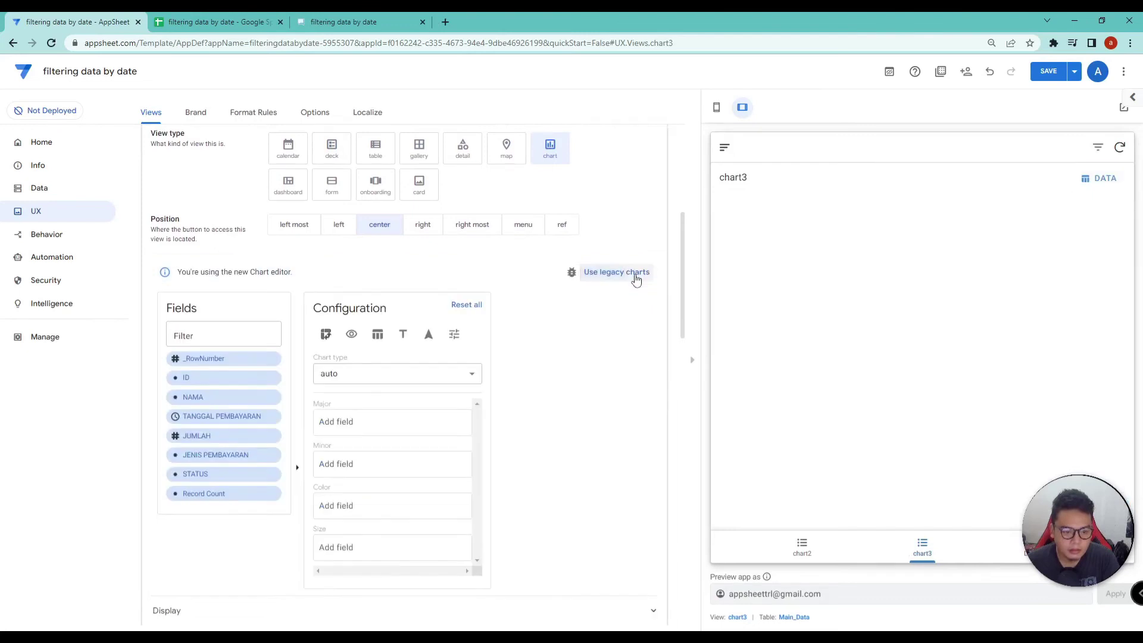
pyautogui.scroll(-1, 400, 369)
pyautogui.moveTo(203, 384); pyautogui.dragTo(375, 363)
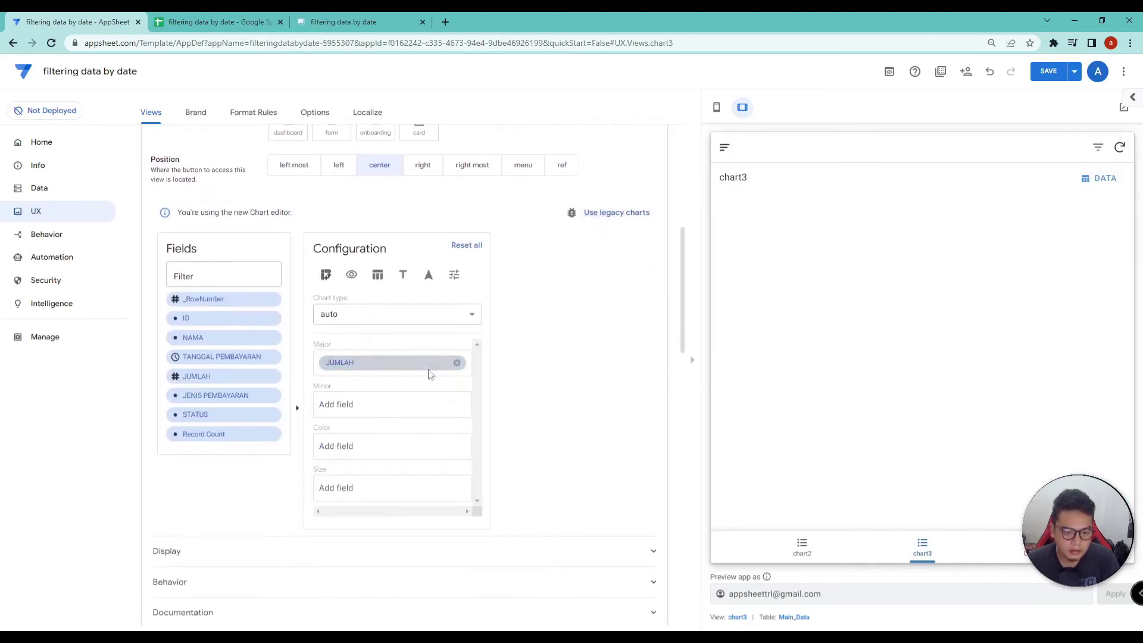
pyautogui.click(457, 363)
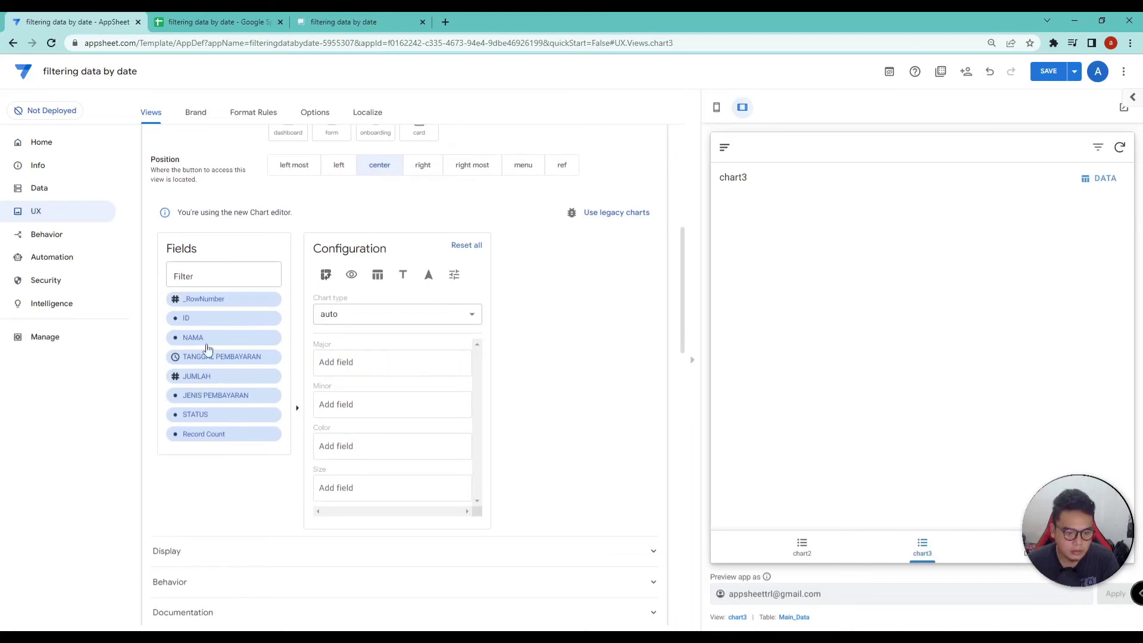
pyautogui.moveTo(215, 395); pyautogui.dragTo(366, 364)
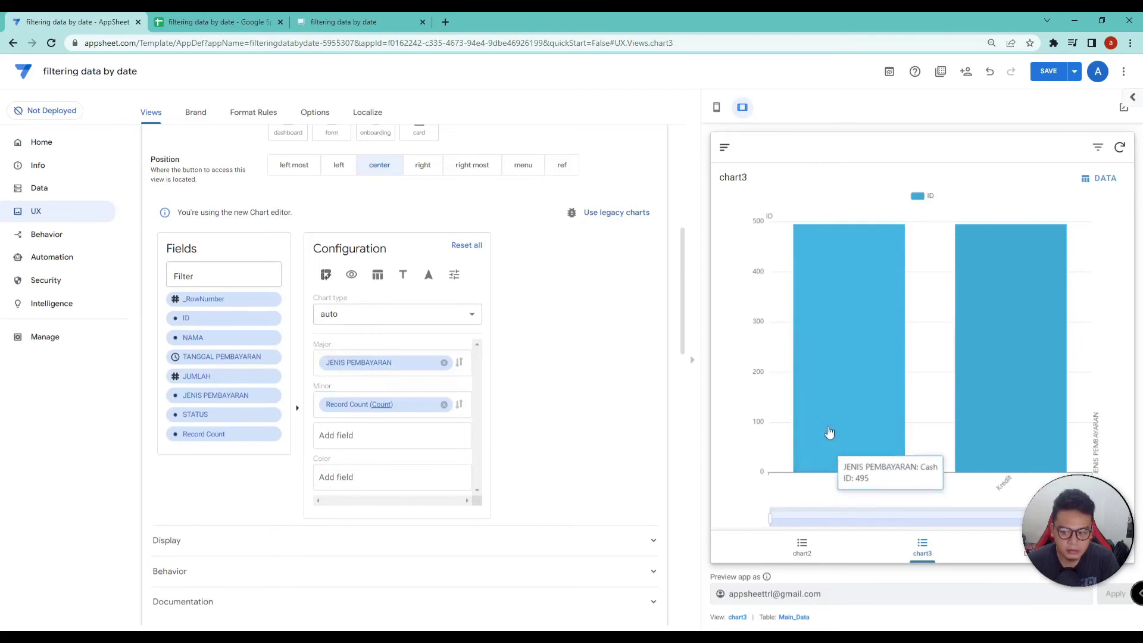
pyautogui.moveTo(1040, 421)
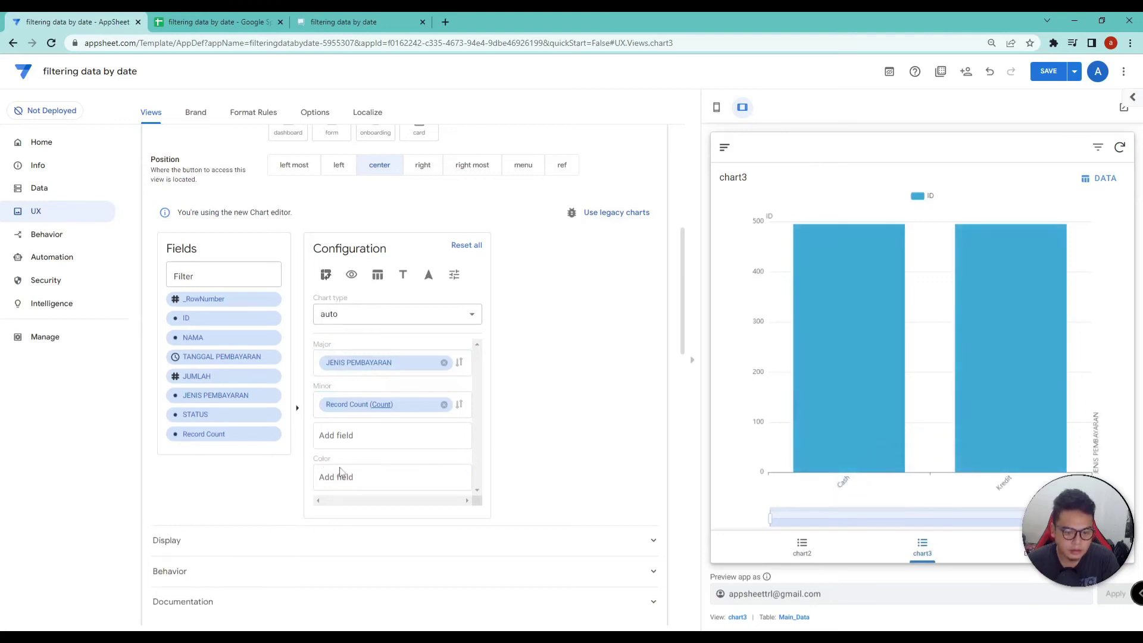
# Step: Set STATUS as the color field of chart3 and save the app
pyautogui.moveTo(209, 420); pyautogui.dragTo(344, 482)
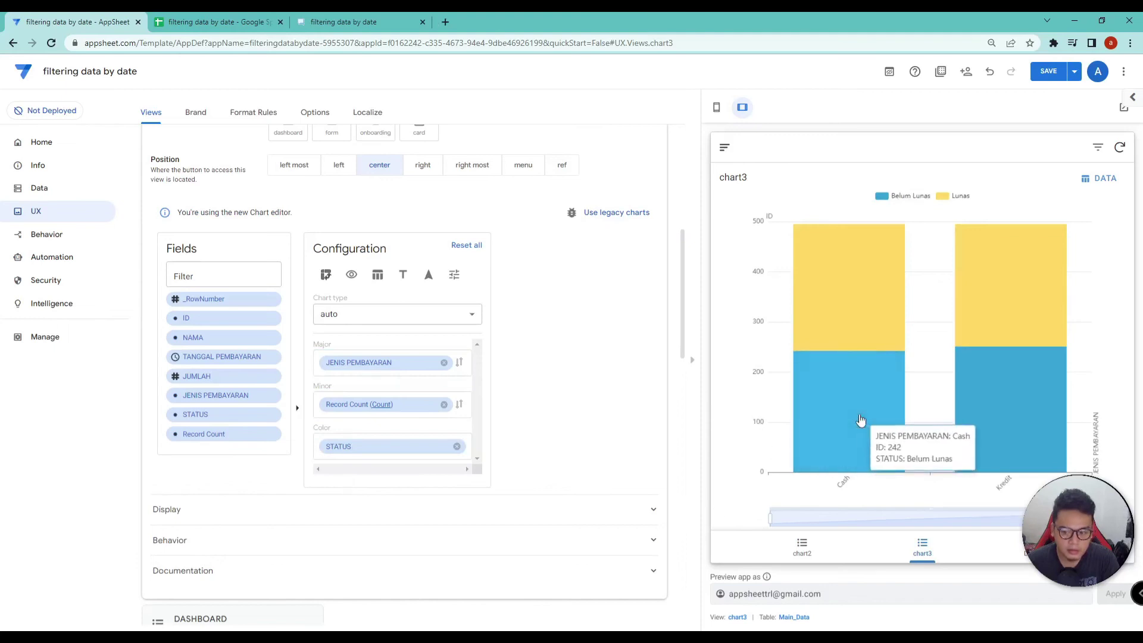
pyautogui.moveTo(856, 294)
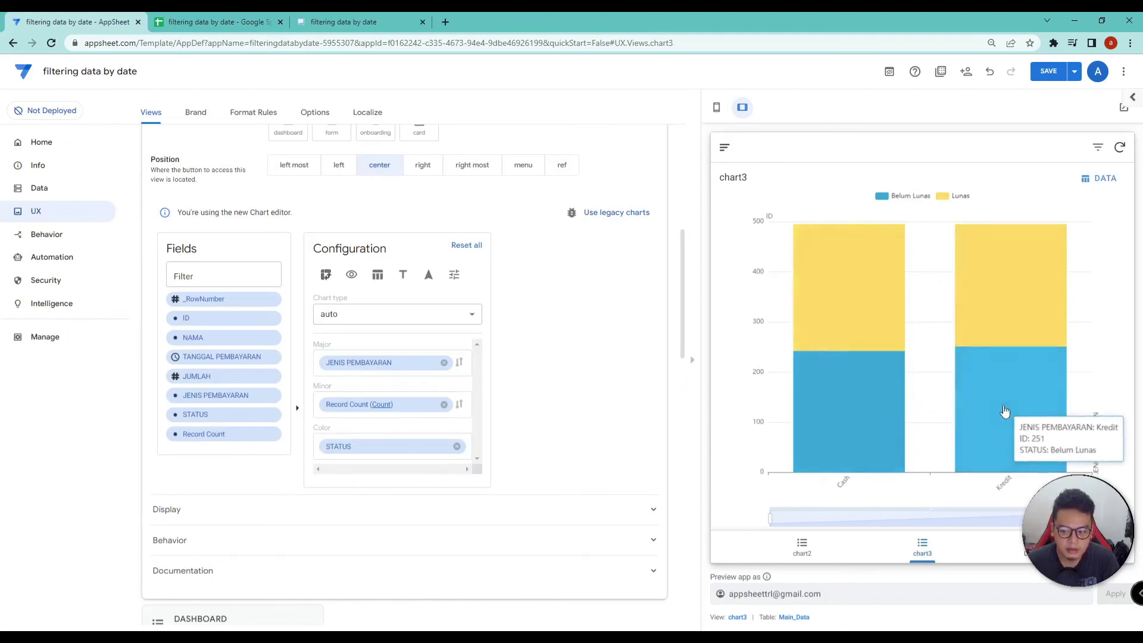
pyautogui.moveTo(1004, 301)
pyautogui.moveTo(850, 357)
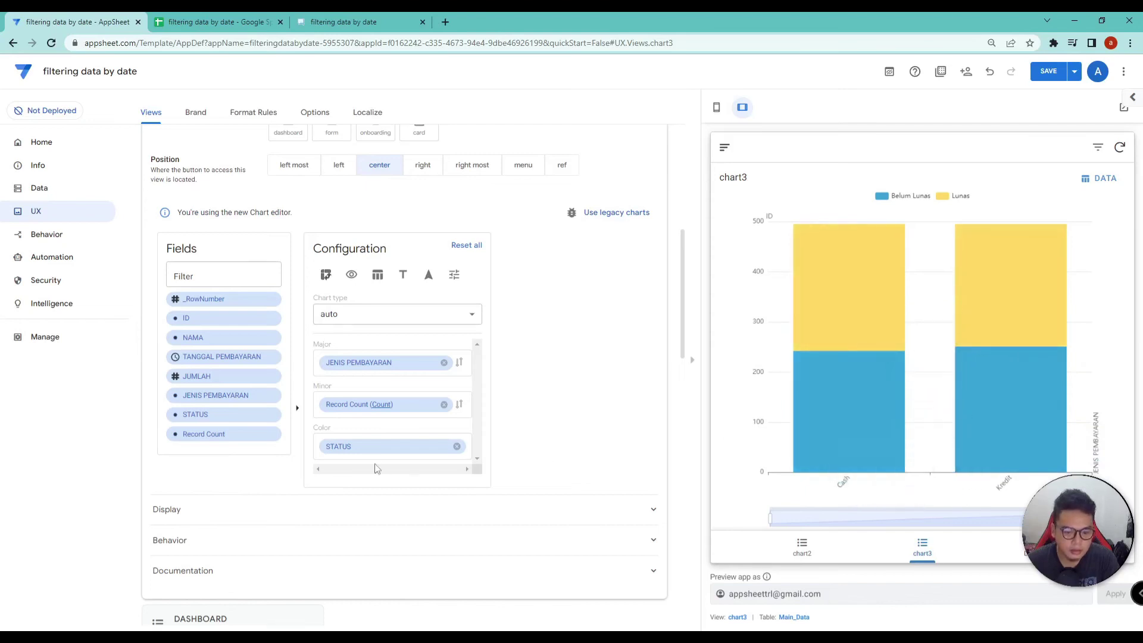
pyautogui.scroll(-3, 445, 410)
pyautogui.scroll(3, 445, 410)
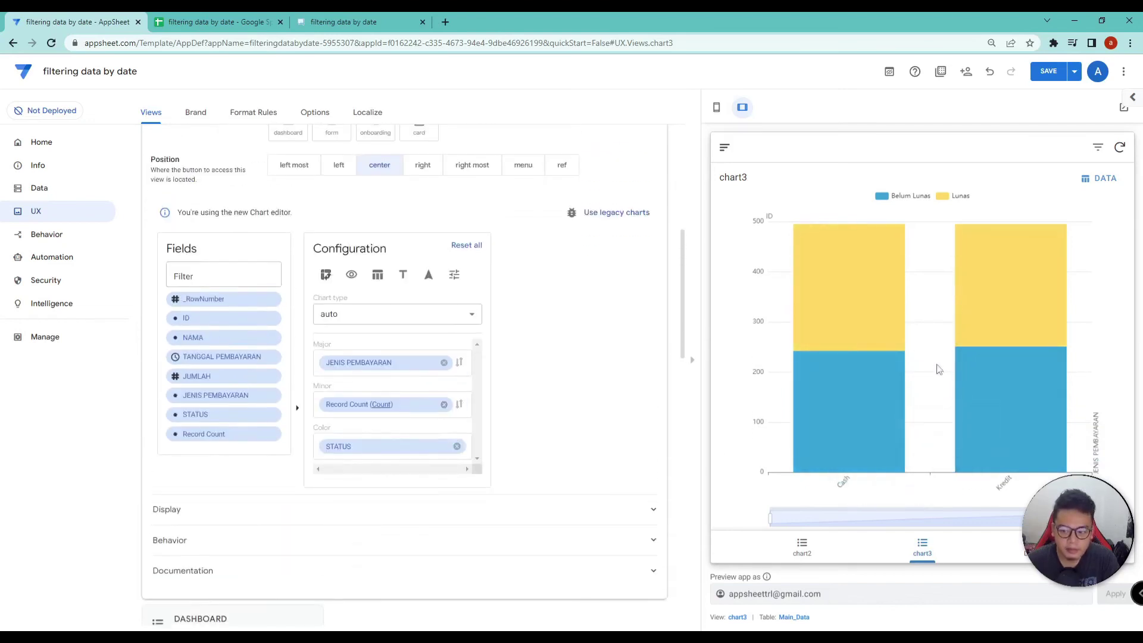
pyautogui.click(1060, 76)
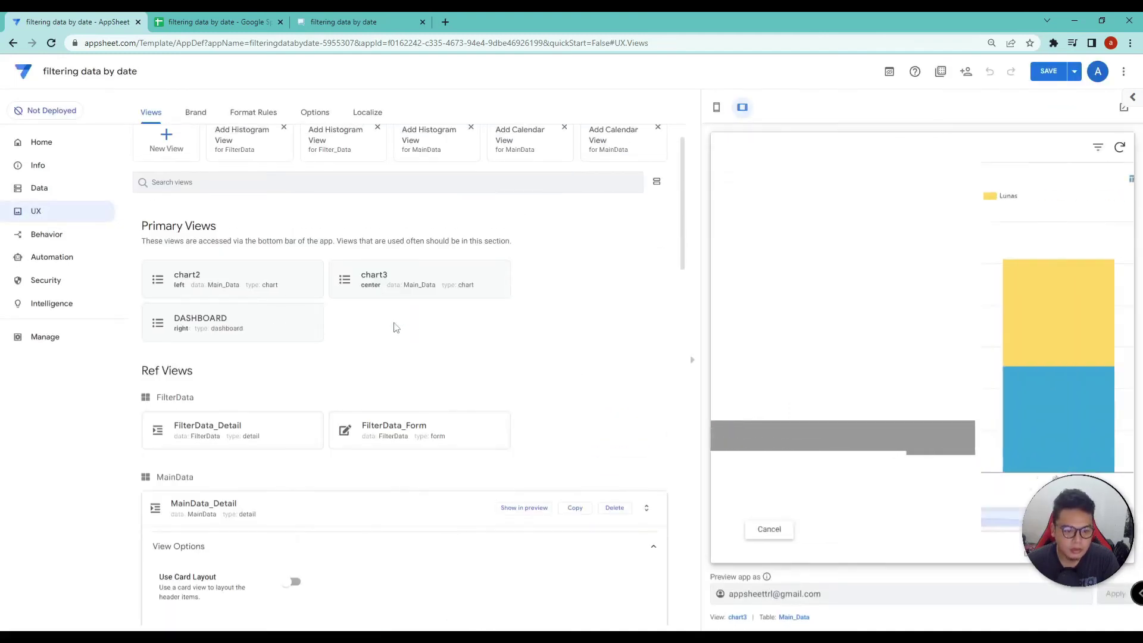
# Step: Add chart3 to the view entries of the DASHBOARD view with size Small and save the app
pyautogui.click(280, 322)
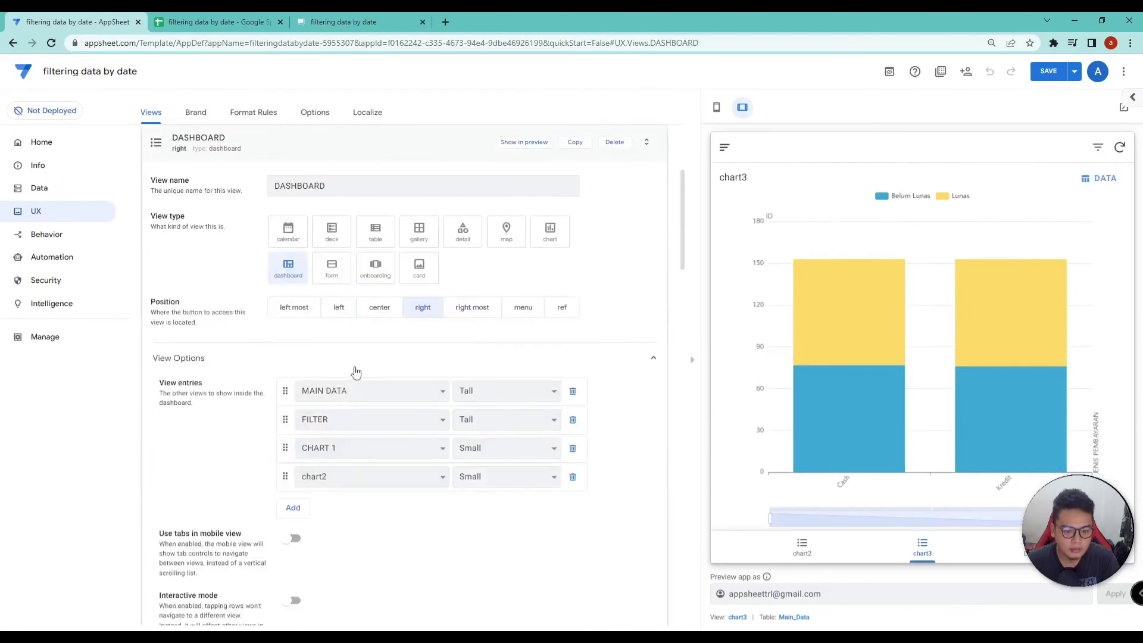
pyautogui.click(294, 508)
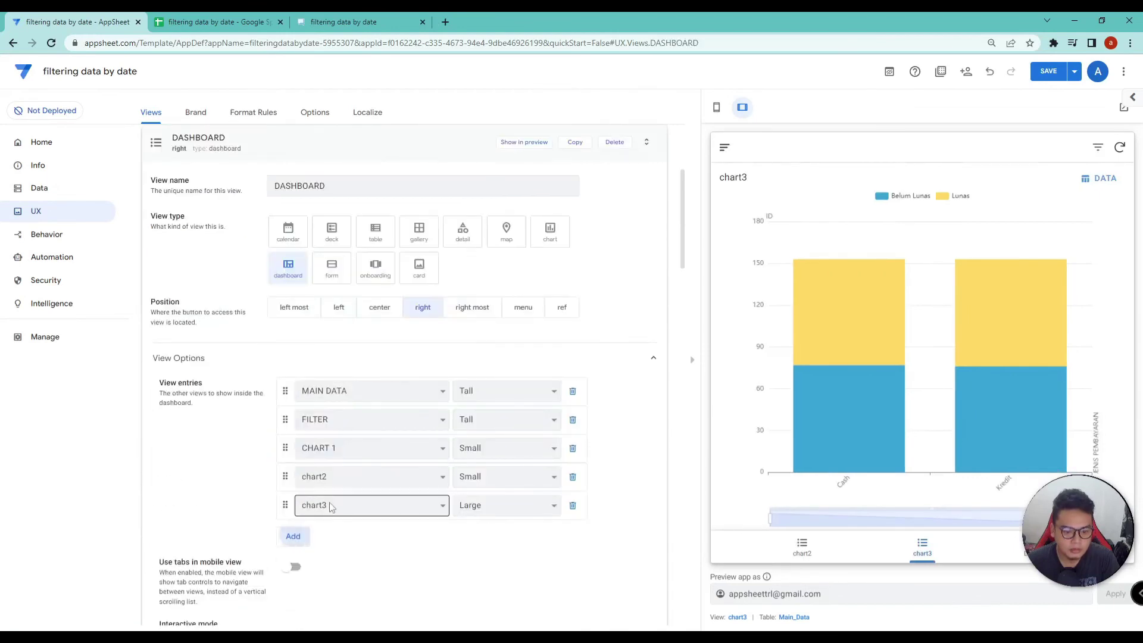
pyautogui.click(513, 513)
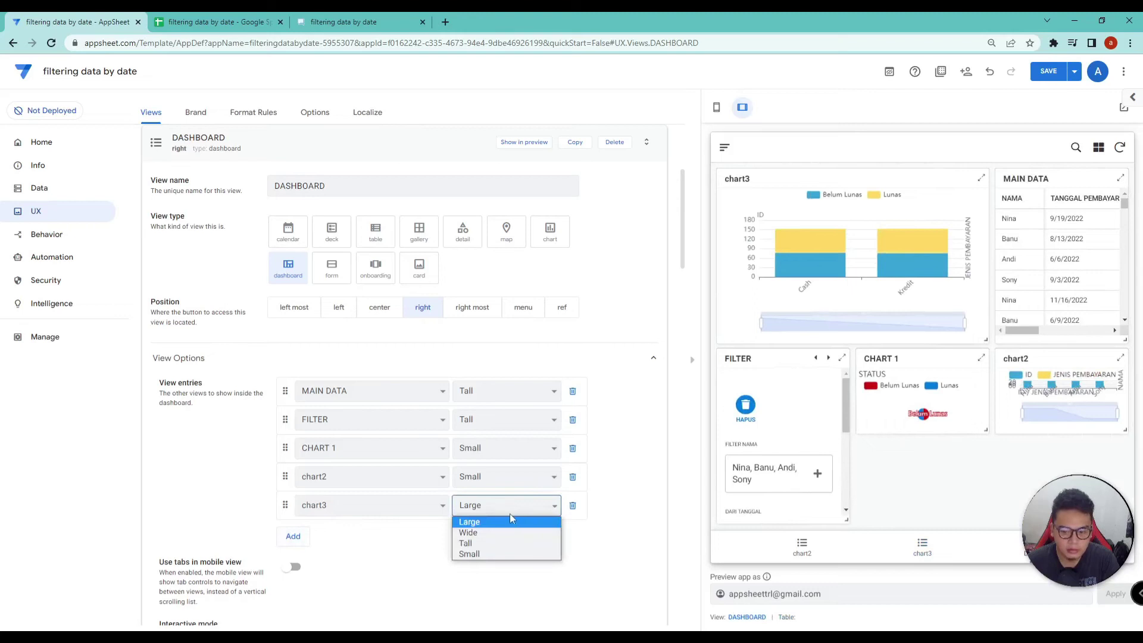
pyautogui.click(498, 553)
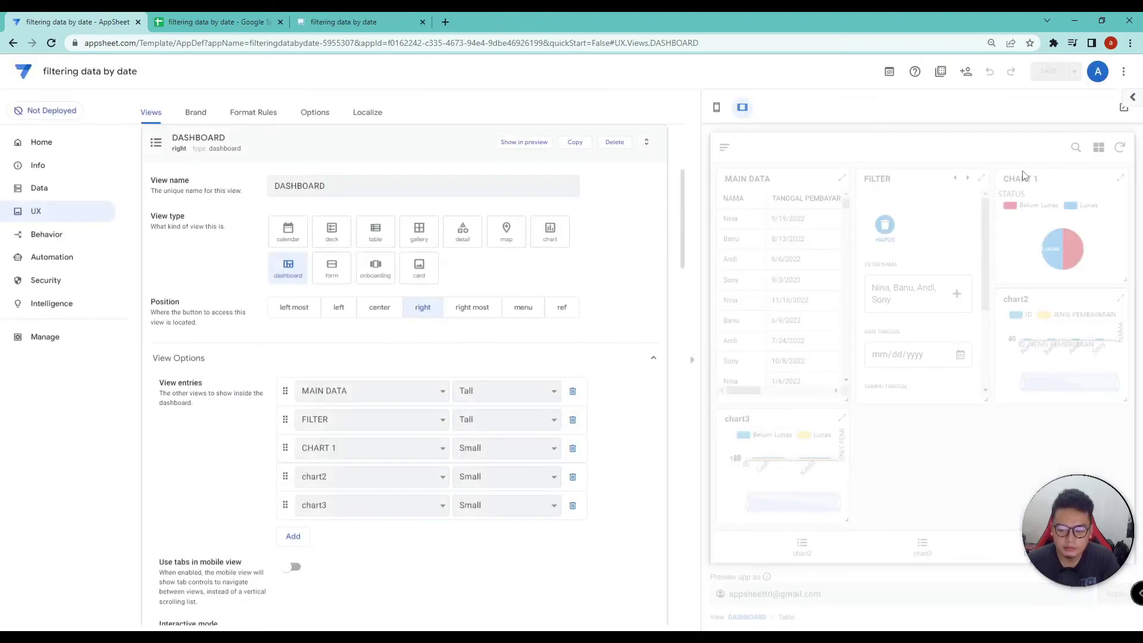
# Step: Switch to the running app, sync it, and clear all names selected in FILTER NAMA
pyautogui.click(369, 17)
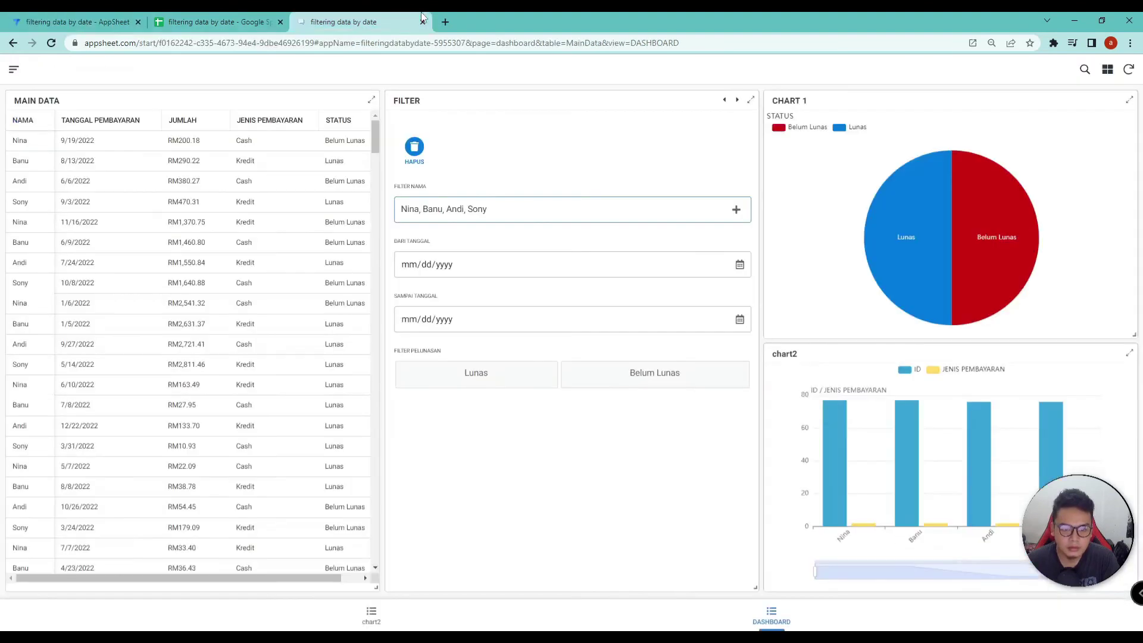
pyautogui.click(1128, 69)
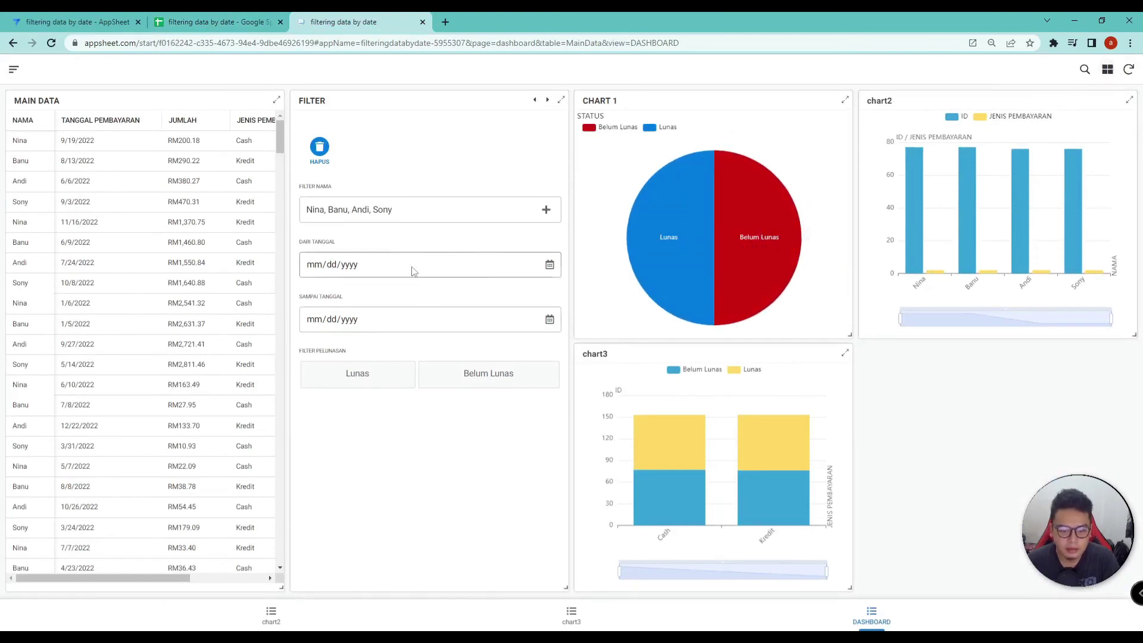
pyautogui.click(407, 217)
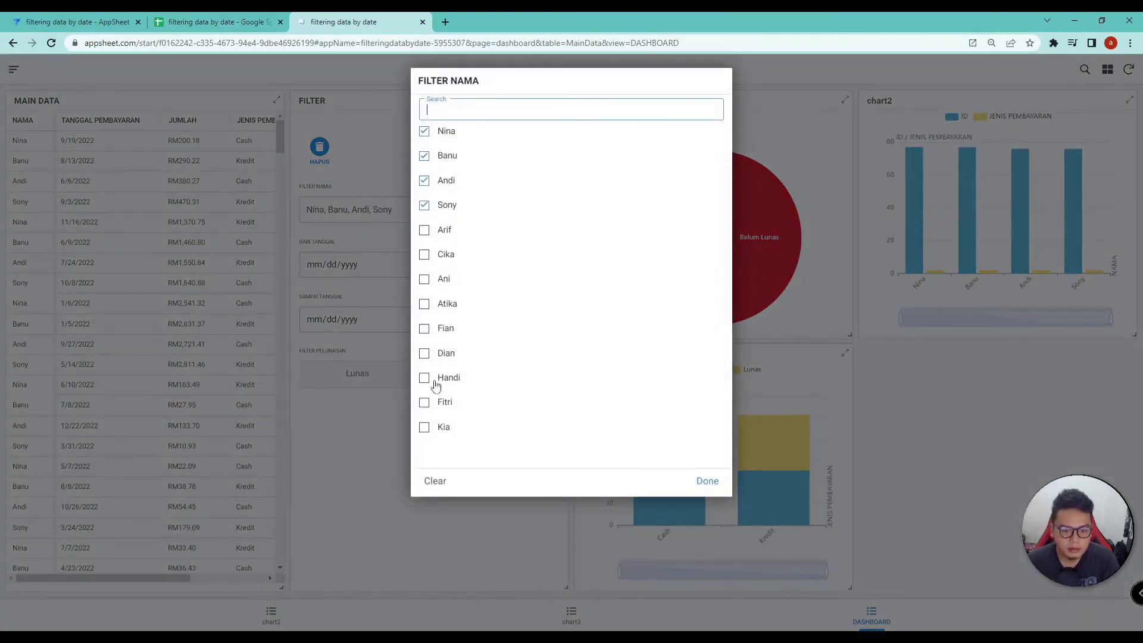
pyautogui.click(435, 482)
# Step: Test the dashboard charts by selecting the first three names in FILTER NAMA and inspecting the chart3 bars
pyautogui.click(369, 207)
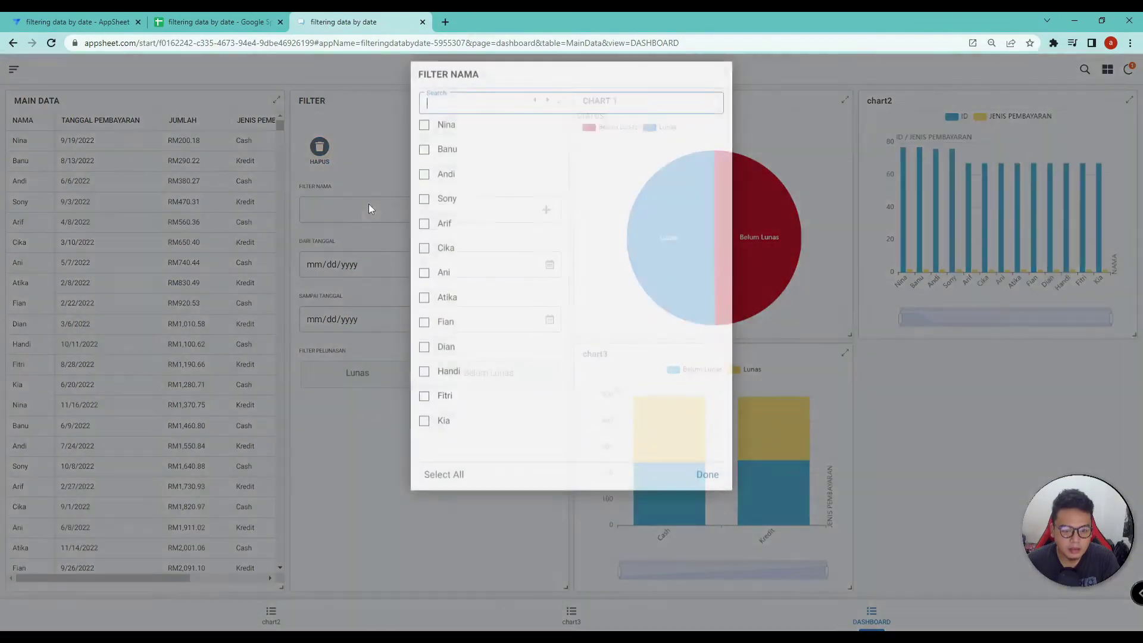
pyautogui.click(440, 132)
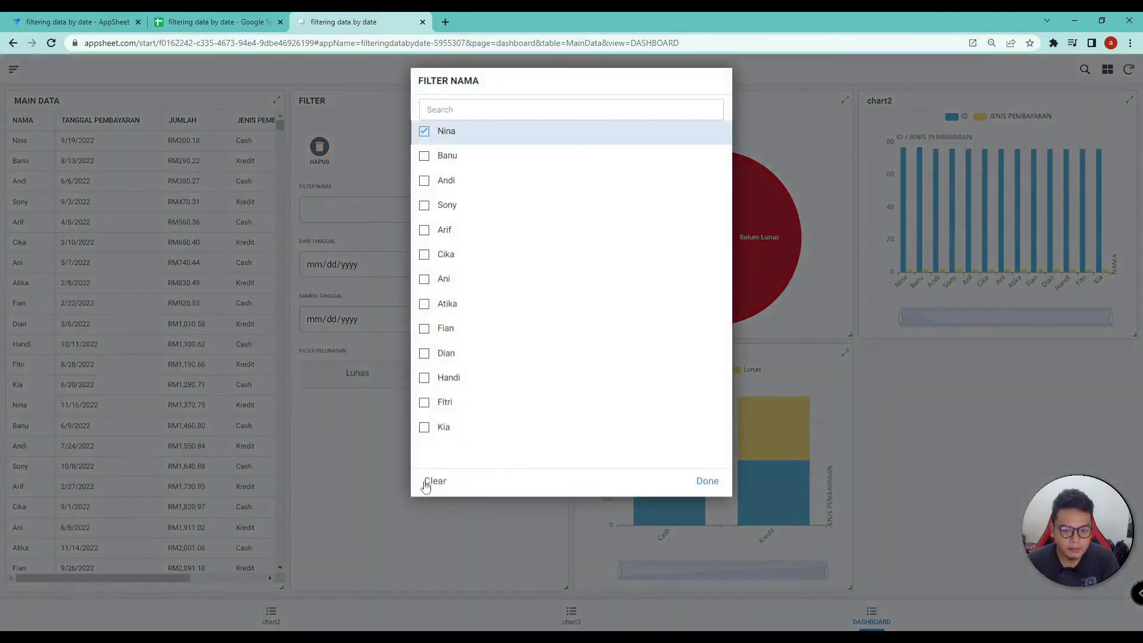
pyautogui.click(444, 166)
pyautogui.click(444, 187)
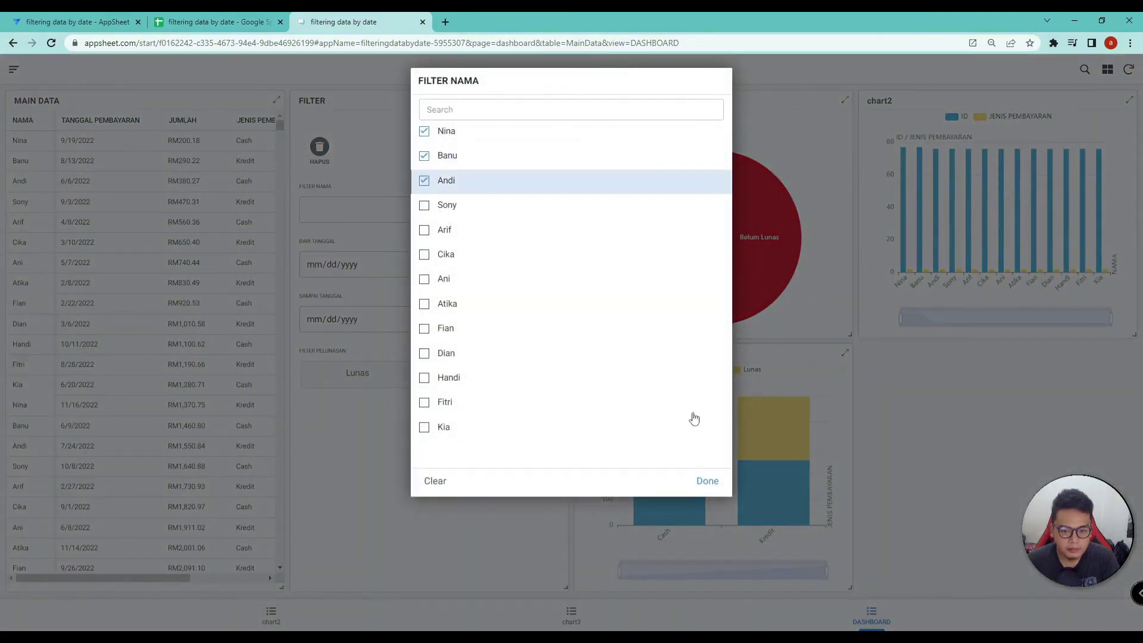
pyautogui.click(705, 480)
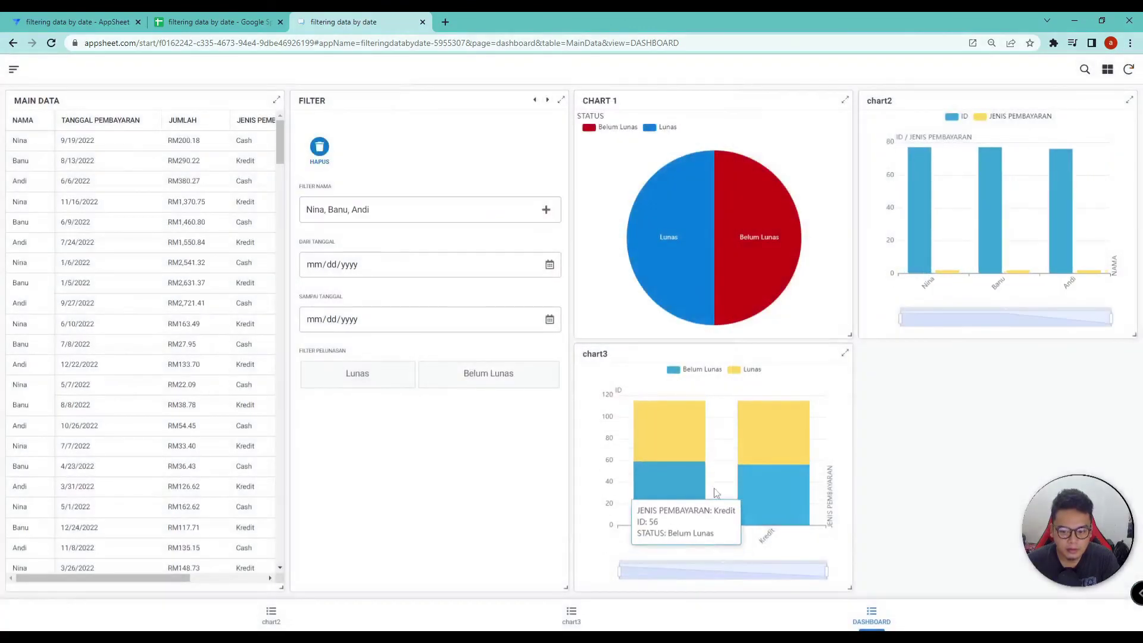
pyautogui.moveTo(692, 448)
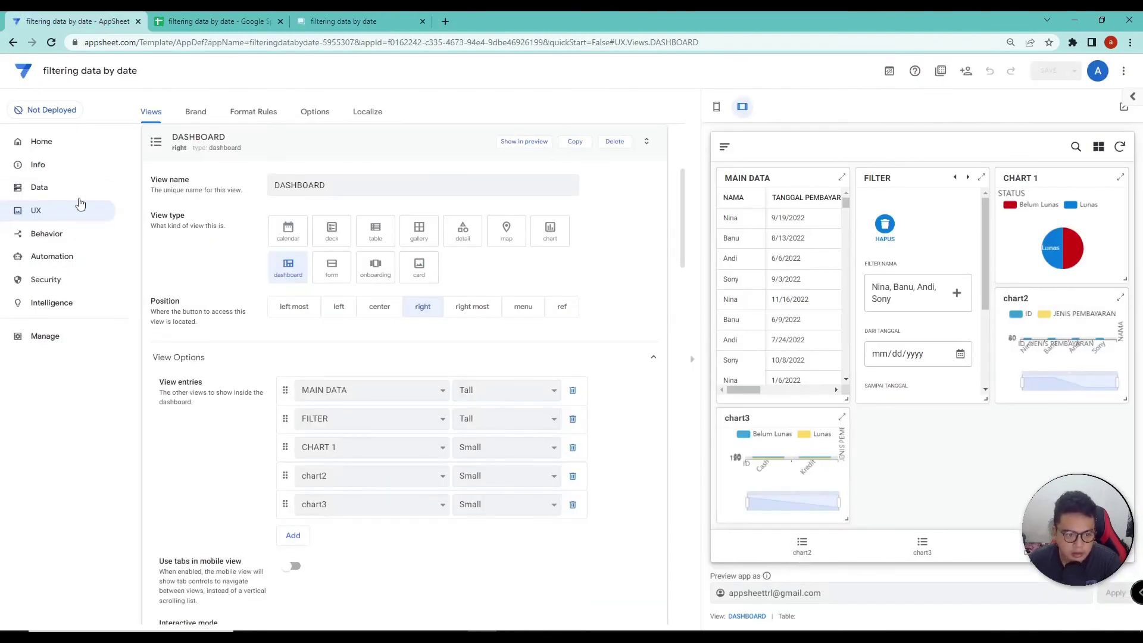
# Step: Return to the app editor and set the position of the chart2 view to ref
pyautogui.scroll(2, 548, 325)
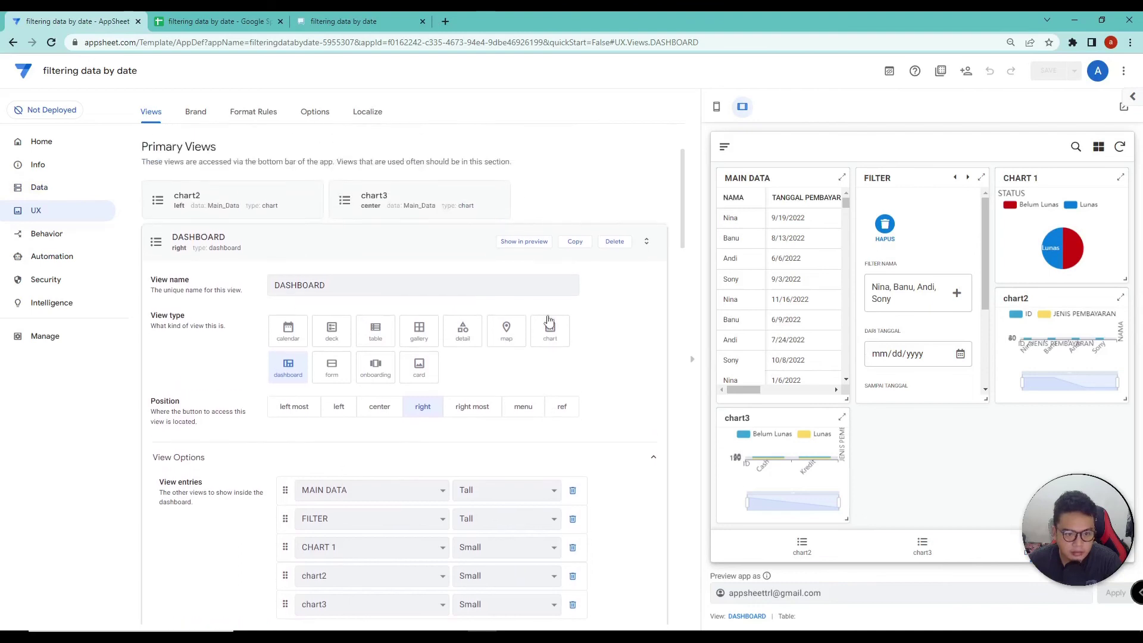
pyautogui.click(446, 263)
pyautogui.click(267, 212)
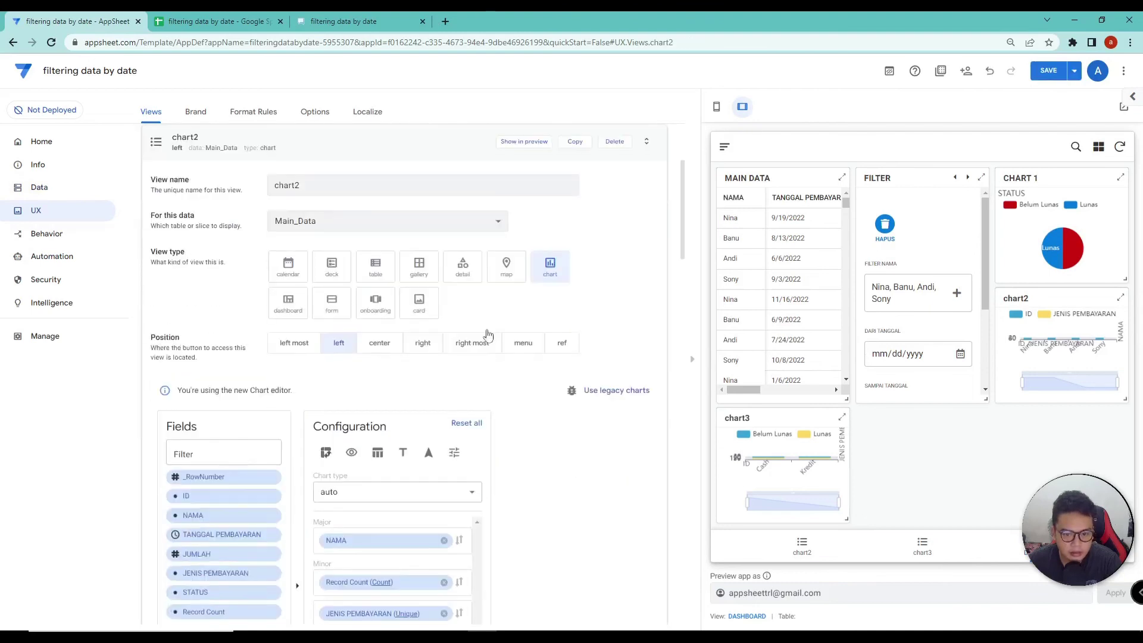
pyautogui.click(559, 344)
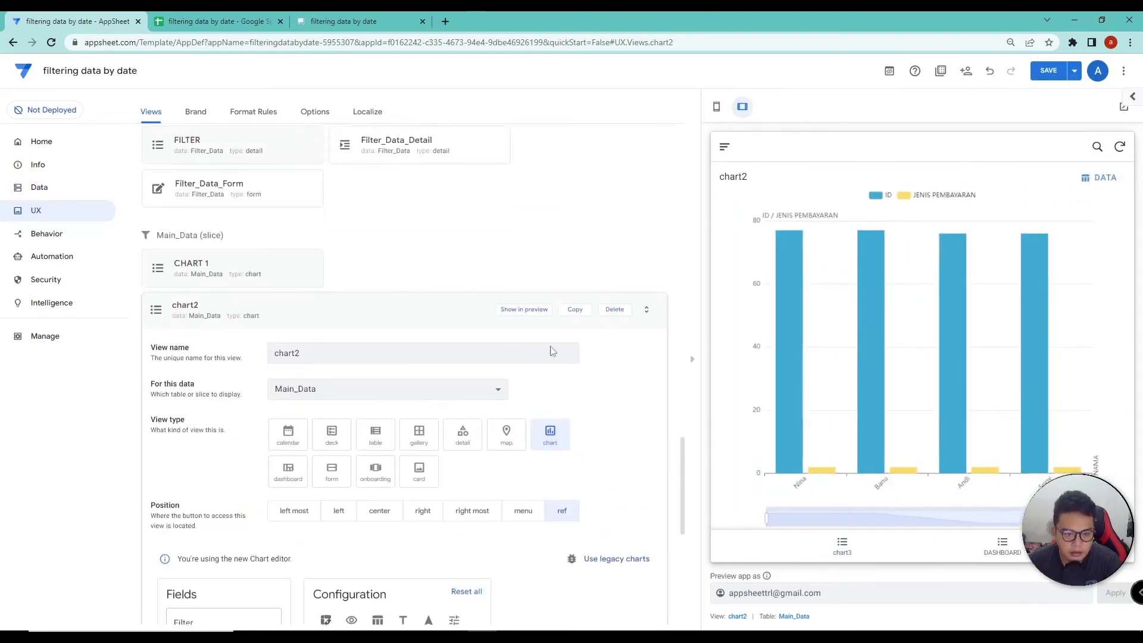
pyautogui.click(395, 324)
# Step: Set the position of the chart3 view to ref and save the app
pyautogui.scroll(20, 251, 300)
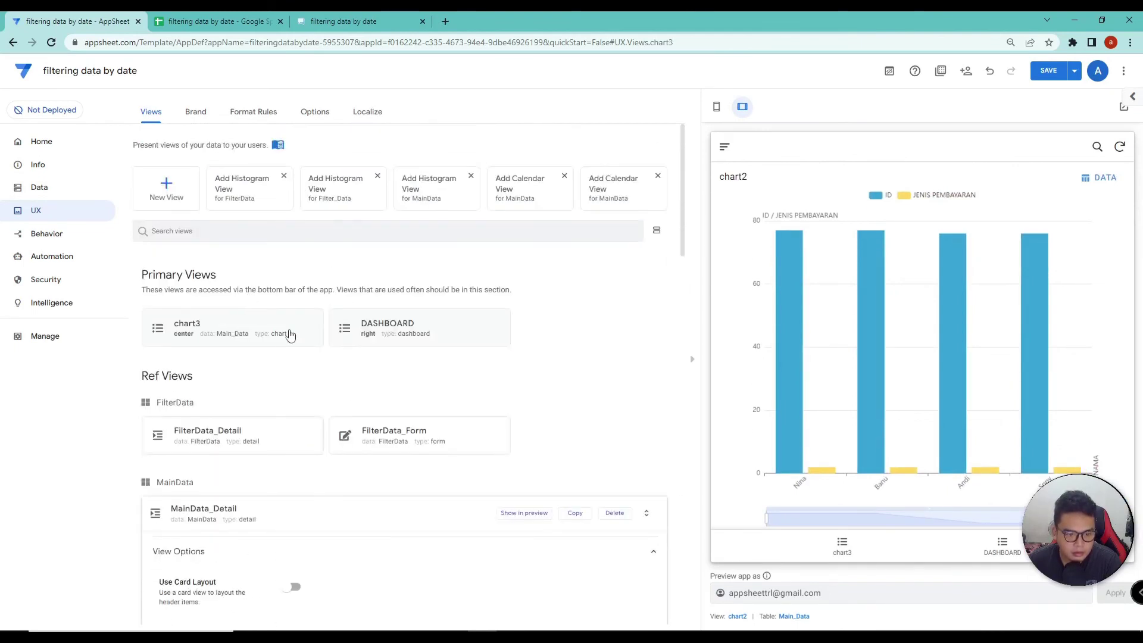
pyautogui.click(289, 335)
pyautogui.click(561, 344)
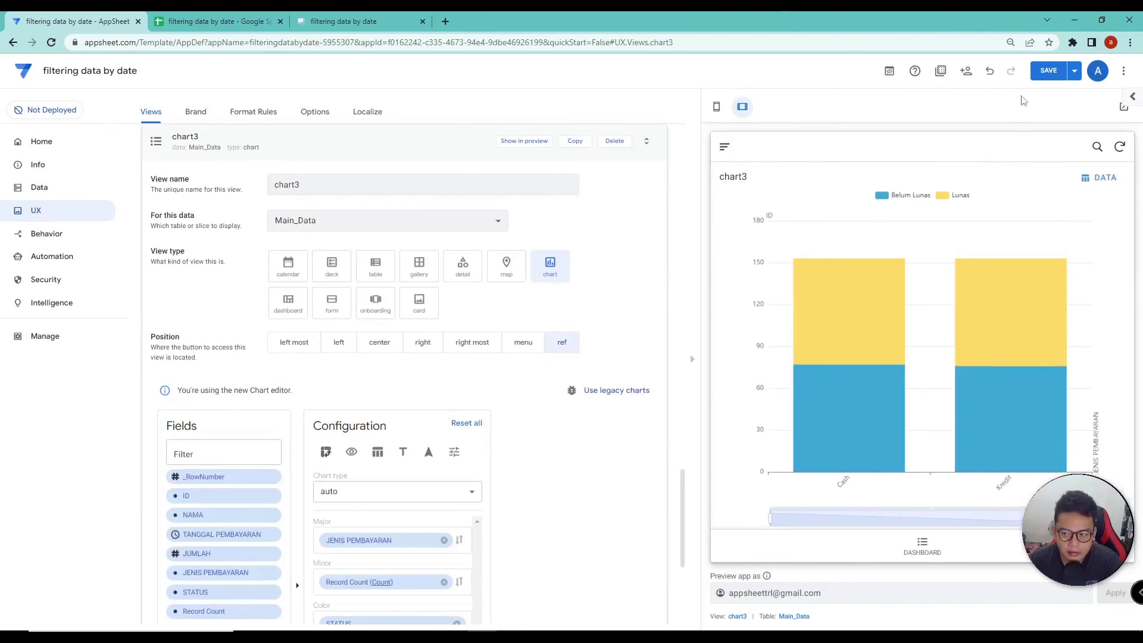
pyautogui.click(1047, 71)
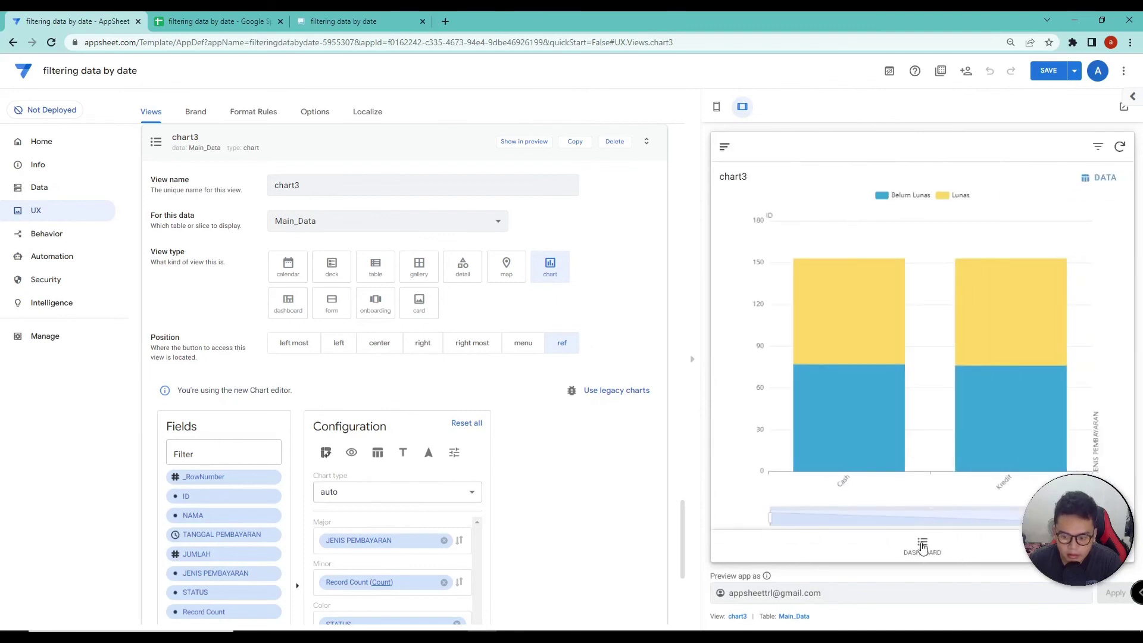
# Step: Show DASHBOARD in the preview, save the app again, and sync the running app
pyautogui.click(915, 555)
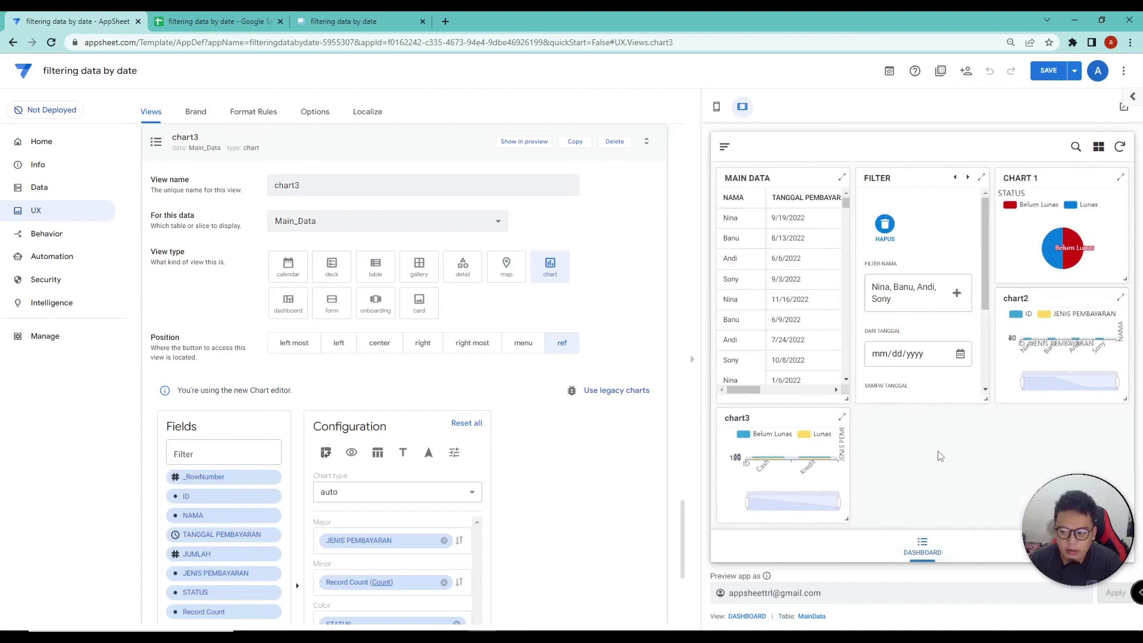
pyautogui.click(1049, 73)
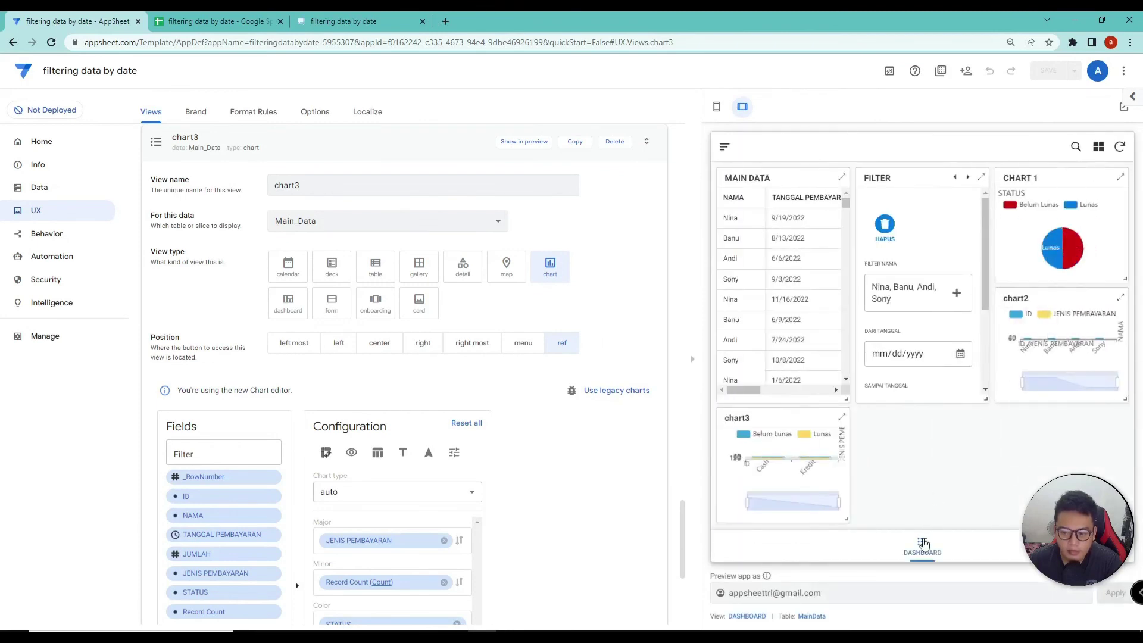
pyautogui.click(305, 18)
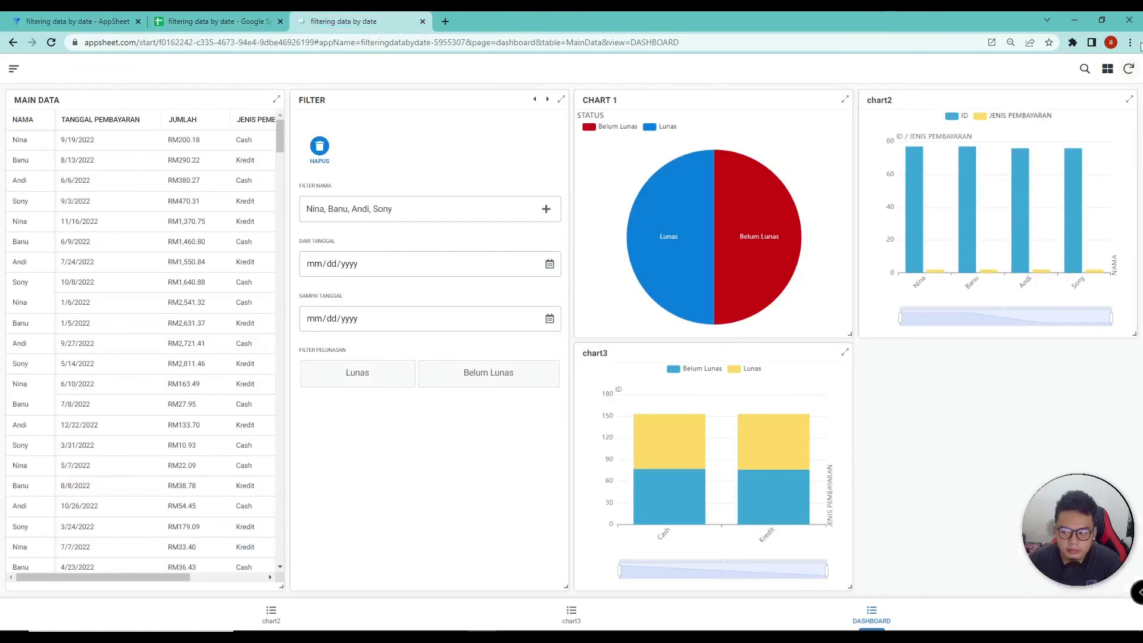
pyautogui.click(1128, 69)
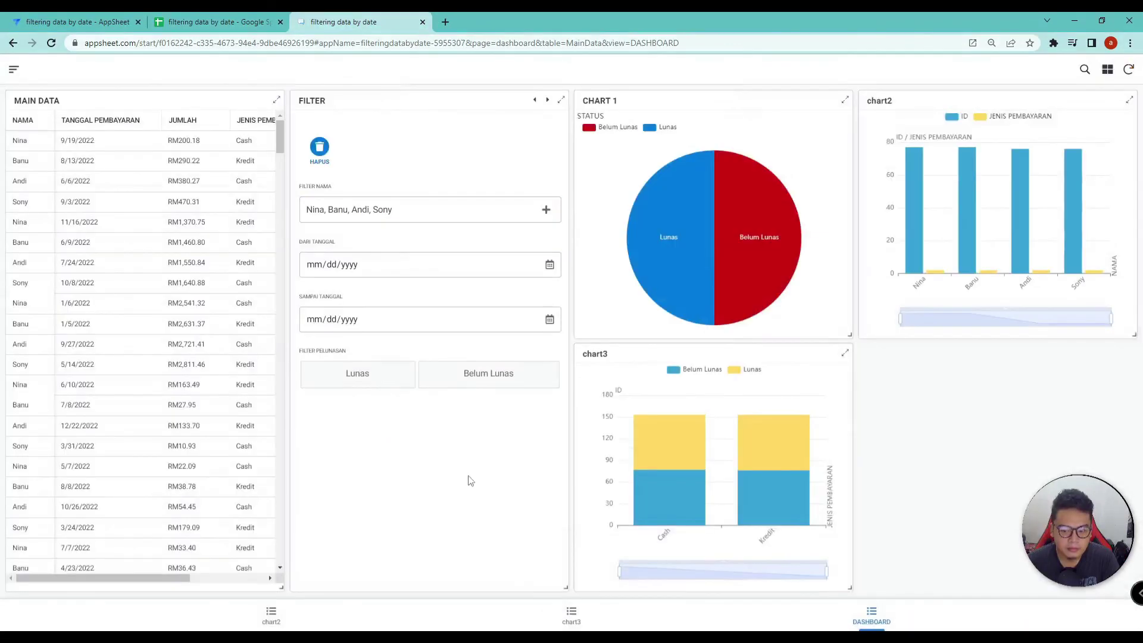